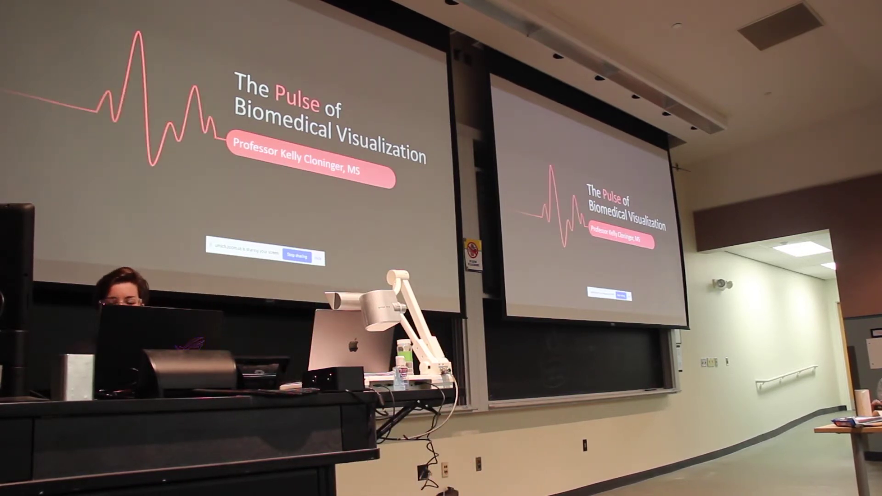
- Advance the slideshow to the slide with the Slido QR code and join instructions
{"action": "key", "text": "Right"}
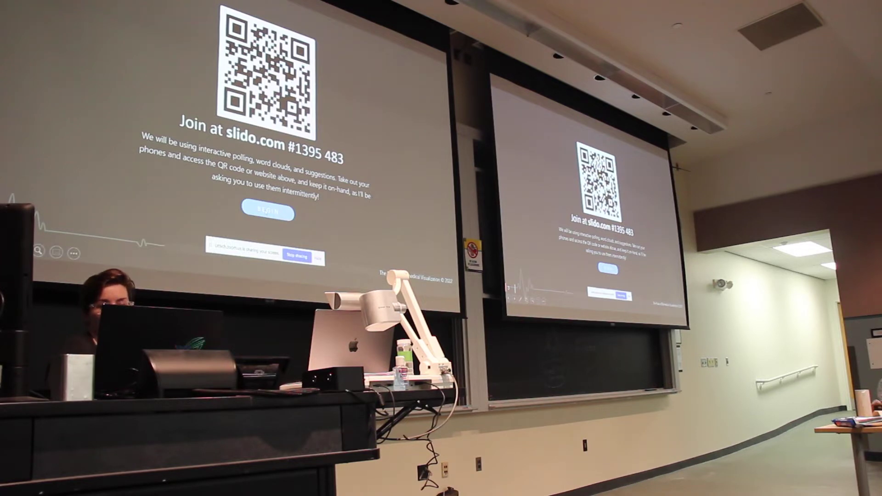
- Start the Slido presentation in the browser using the slide's BEGIN button
{"action": "left_click", "coordinate": [292, 221]}
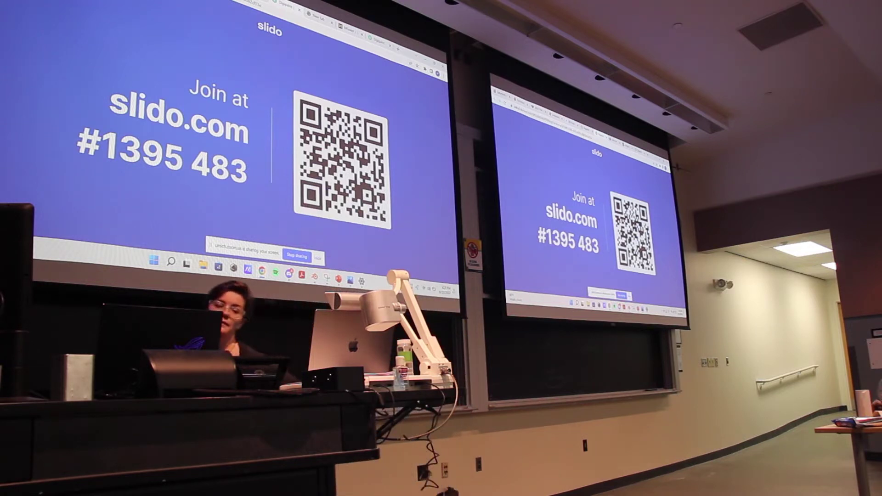
- Activate '1: Poll', the favorite hobbies poll, so audience answers appear as a word cloud
{"action": "mouse_move", "coordinate": [268, 107]}
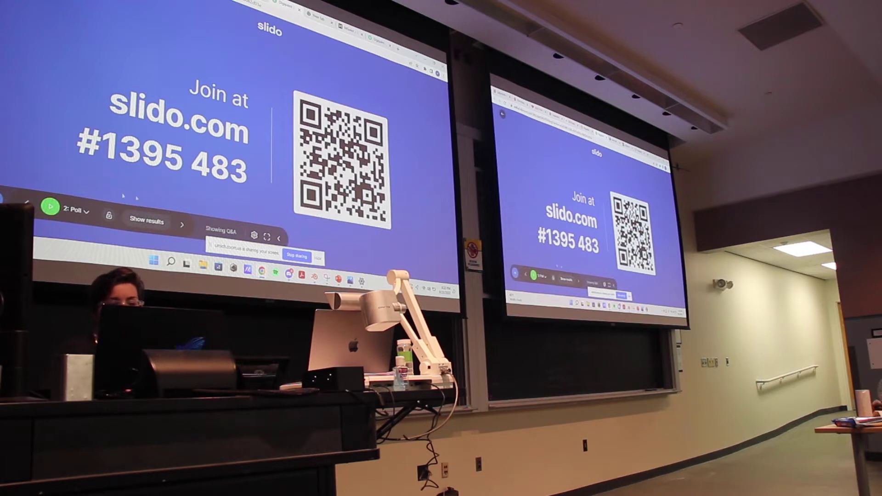
{"action": "left_click", "coordinate": [50, 207]}
{"action": "left_click", "coordinate": [28, 202]}
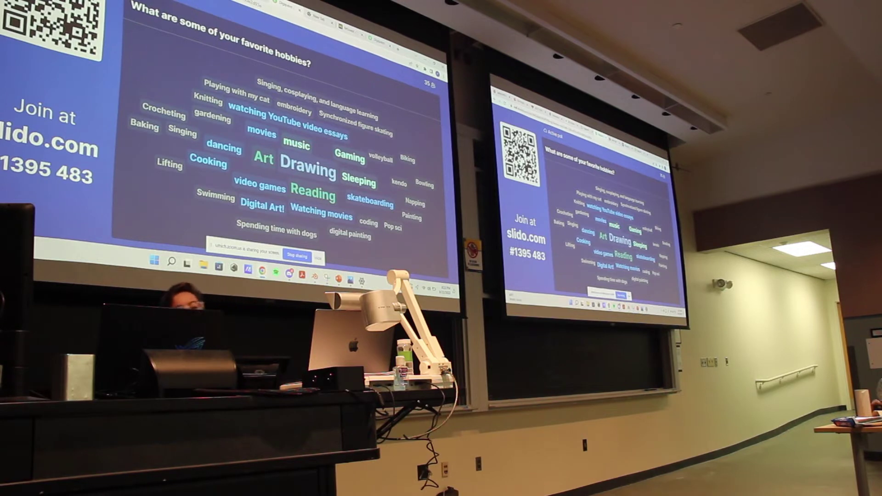
- Advance Slido to '2: Poll', asking 'What do you want to be when you grow up?'
{"action": "mouse_move", "coordinate": [156, 237]}
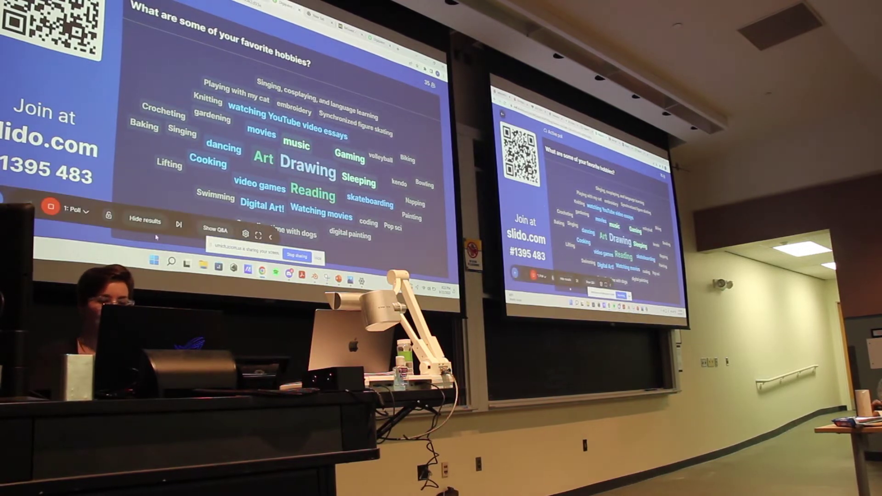
{"action": "left_click", "coordinate": [179, 226]}
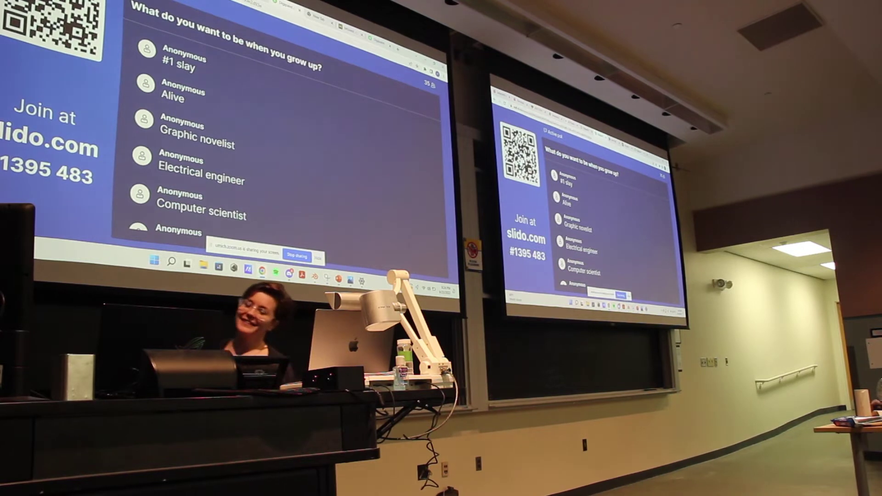
- Show the childhood-career word cloud, then switch to the Slido join-page slideshow window
{"action": "scroll", "coordinate": [275, 138], "scroll_direction": "down", "scroll_amount": 3}
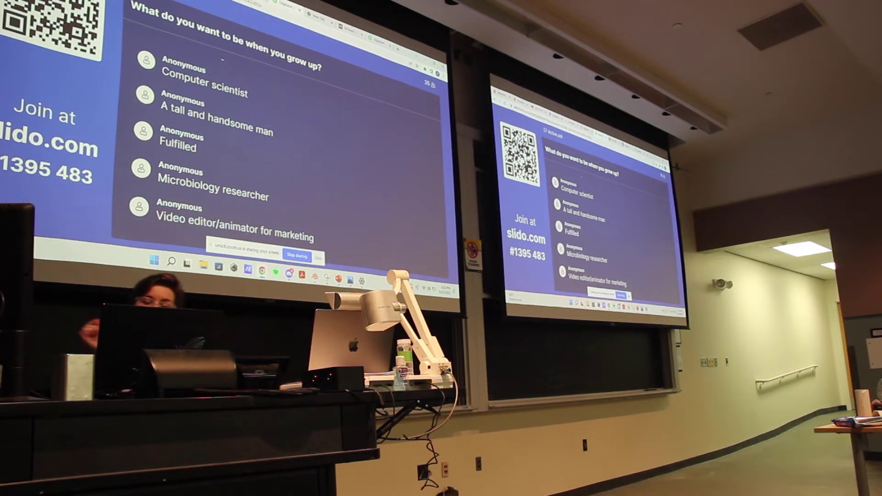
{"action": "scroll", "coordinate": [276, 138], "scroll_direction": "down", "scroll_amount": 3}
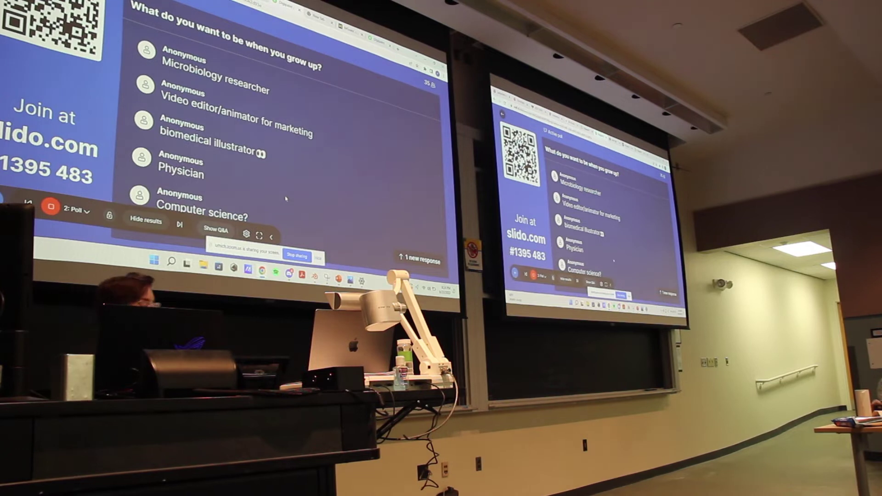
{"action": "scroll", "coordinate": [190, 217], "scroll_direction": "down", "scroll_amount": 2}
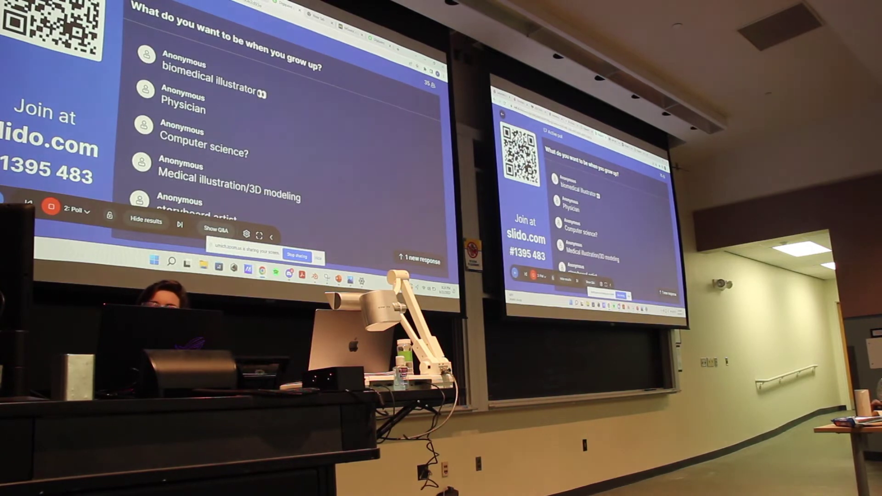
{"action": "left_click", "coordinate": [180, 224]}
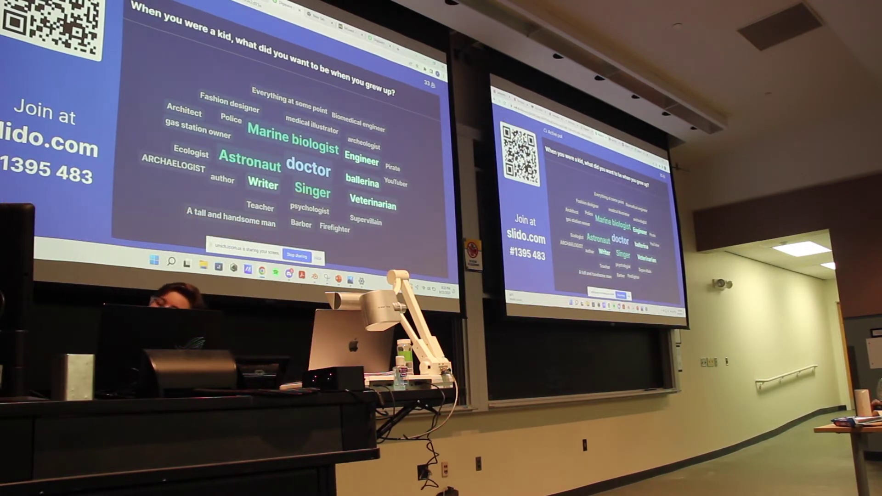
{"action": "key", "text": "super+Tab"}
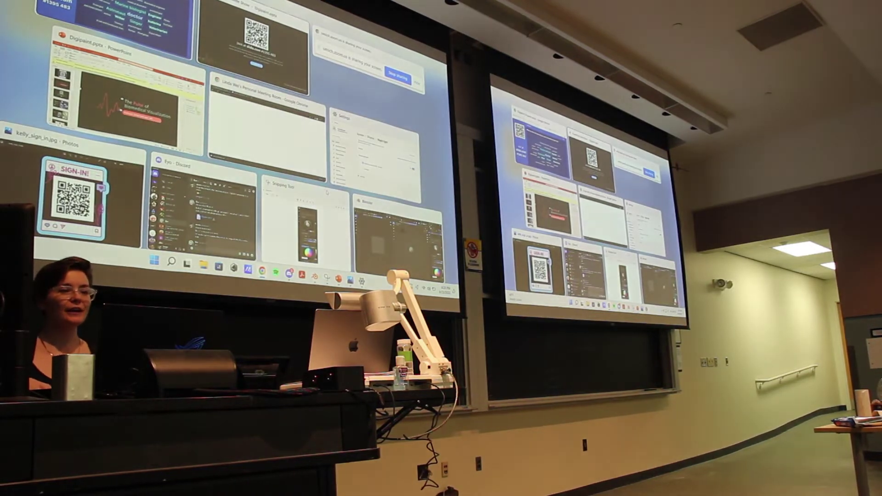
{"action": "left_click", "coordinate": [254, 39]}
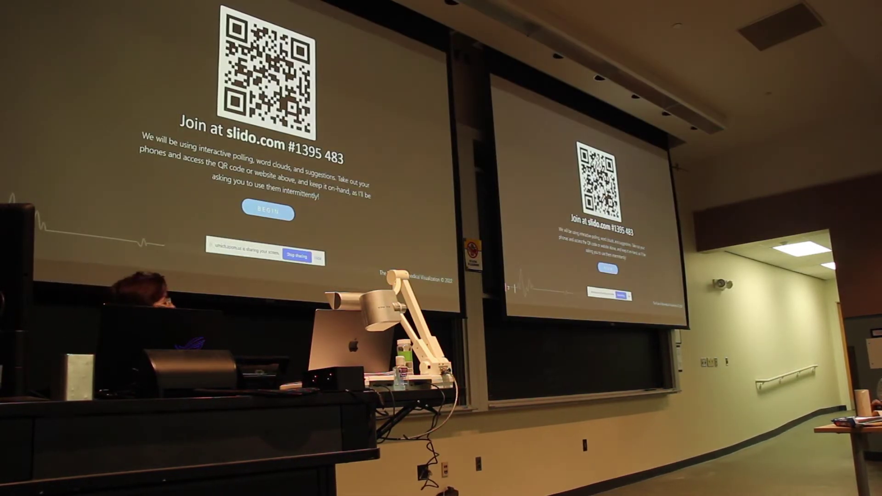
- Advance to slide 4, 'An intro to who I am and how I got here!'
{"action": "key", "text": "Right"}
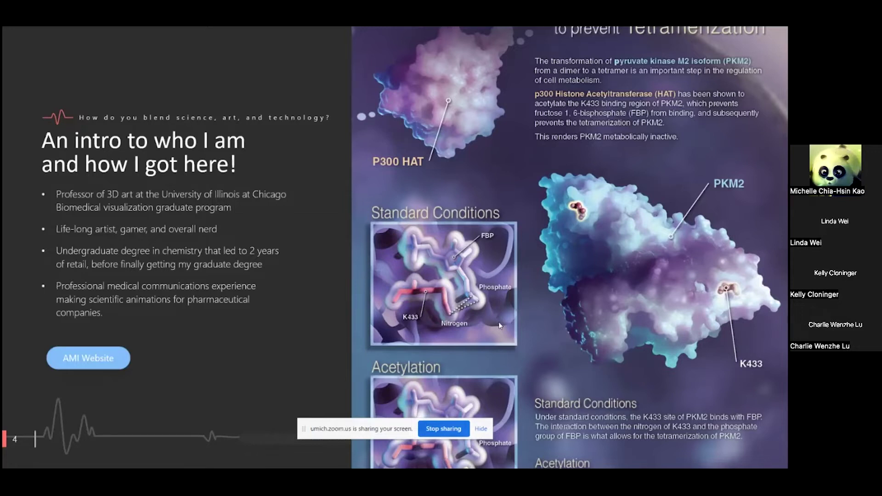
- Advance from slide 4 to slide 5, 'What the heck is Biomedical Visualization?'
{"action": "key", "text": "Right"}
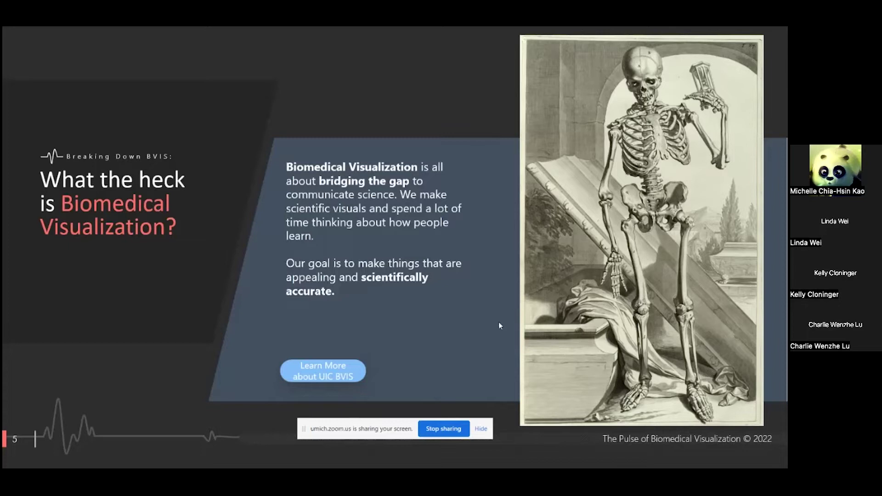
- Return to the slideshow and open the BVIS Demo Reel linked from slide 6
{"action": "key", "text": "super+Tab"}
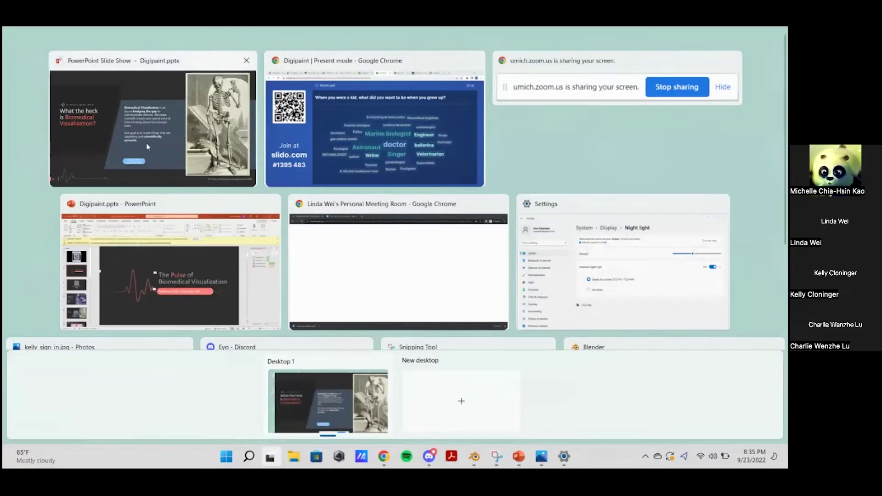
{"action": "left_click", "coordinate": [147, 130]}
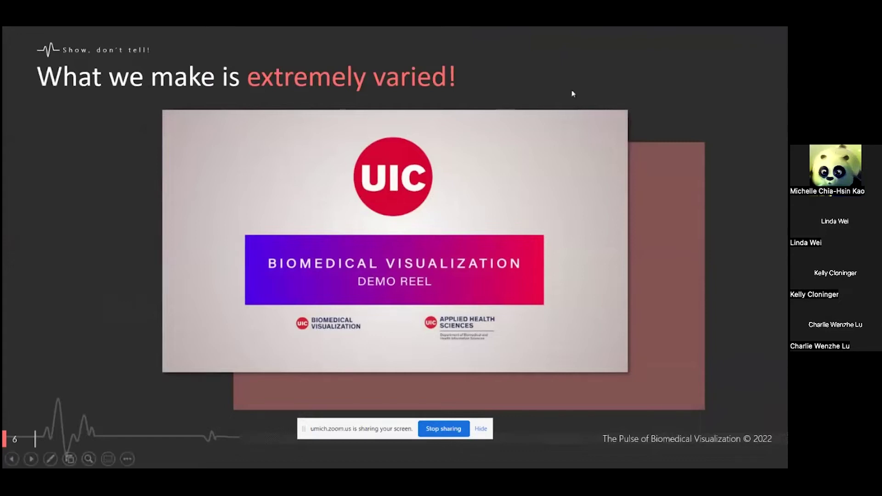
{"action": "left_click", "coordinate": [363, 271]}
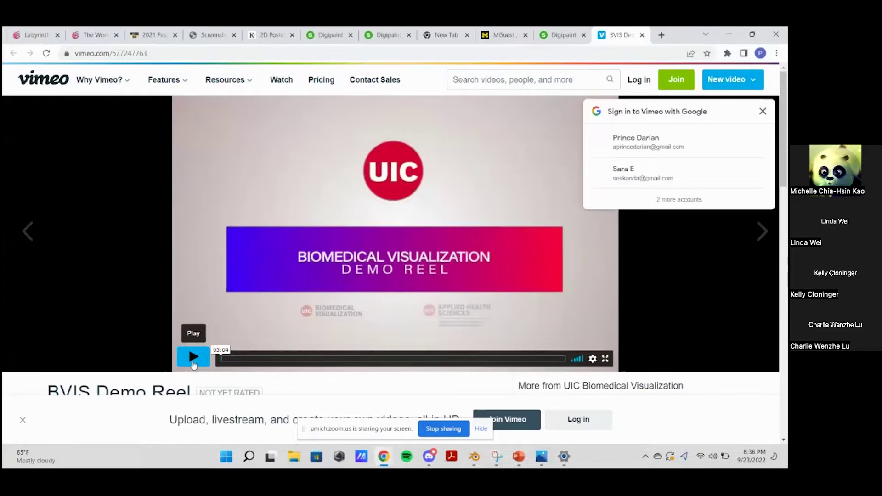
- Dismiss the Google sign-in prompt and play the BVIS Demo Reel in fullscreen
{"action": "left_click", "coordinate": [762, 112]}
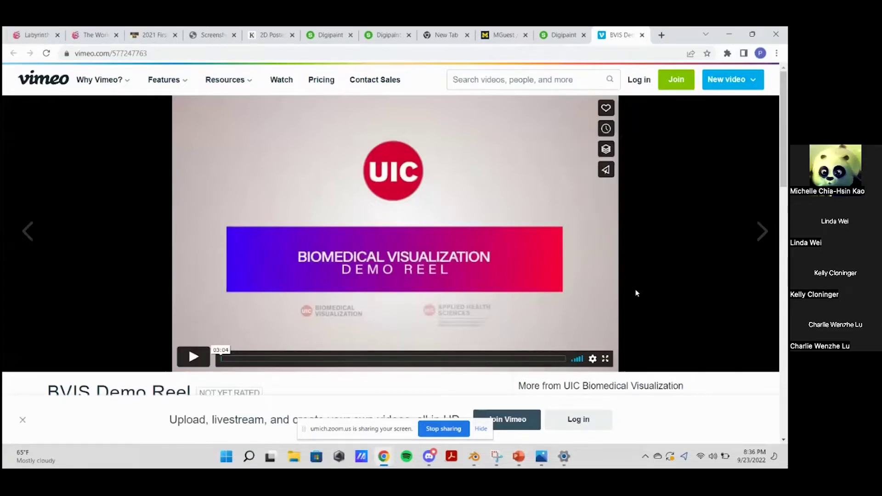
{"action": "left_click", "coordinate": [605, 359]}
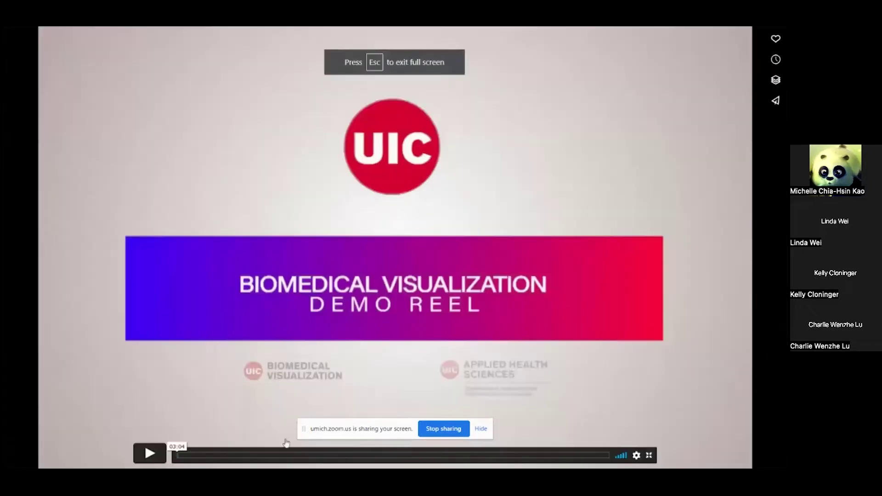
{"action": "left_click", "coordinate": [150, 453]}
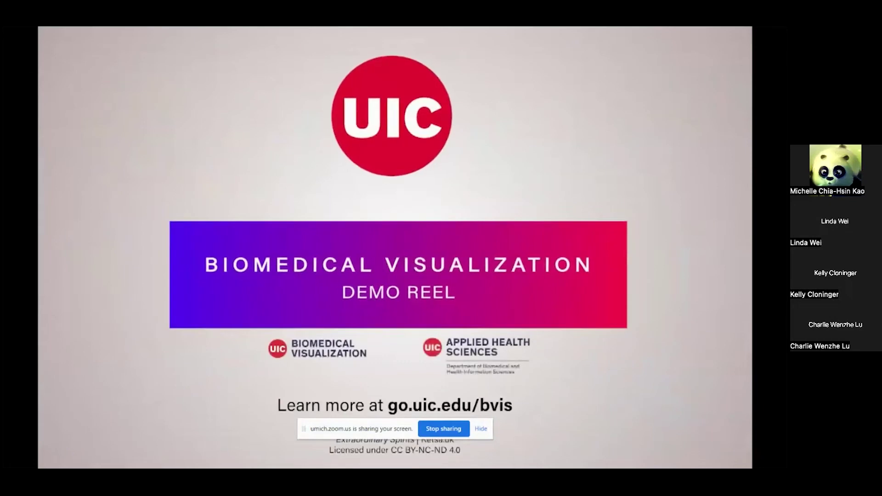
- Exit fullscreen on the finished reel and show previews of the open presentation windows
{"action": "mouse_move", "coordinate": [542, 274]}
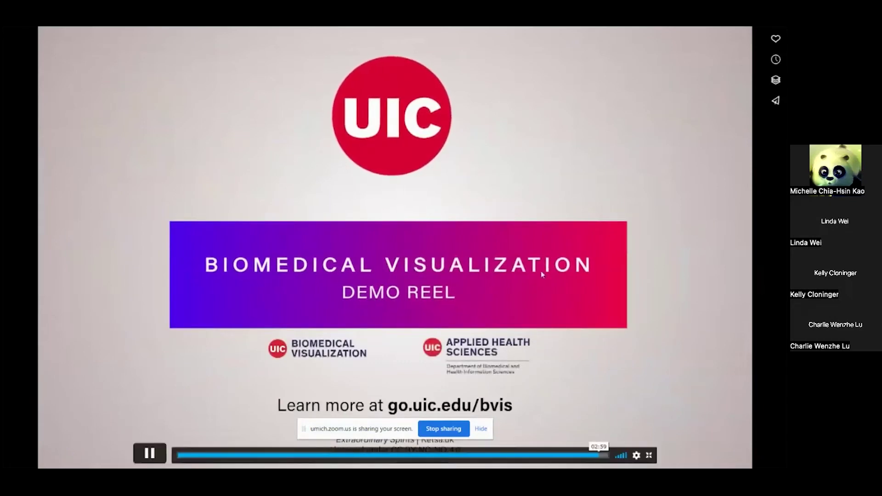
{"action": "left_click", "coordinate": [648, 456]}
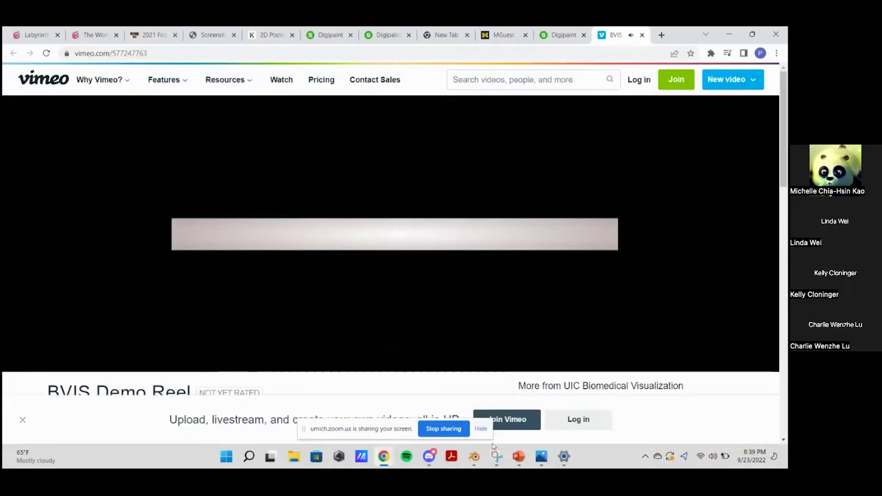
{"action": "left_click", "coordinate": [518, 455]}
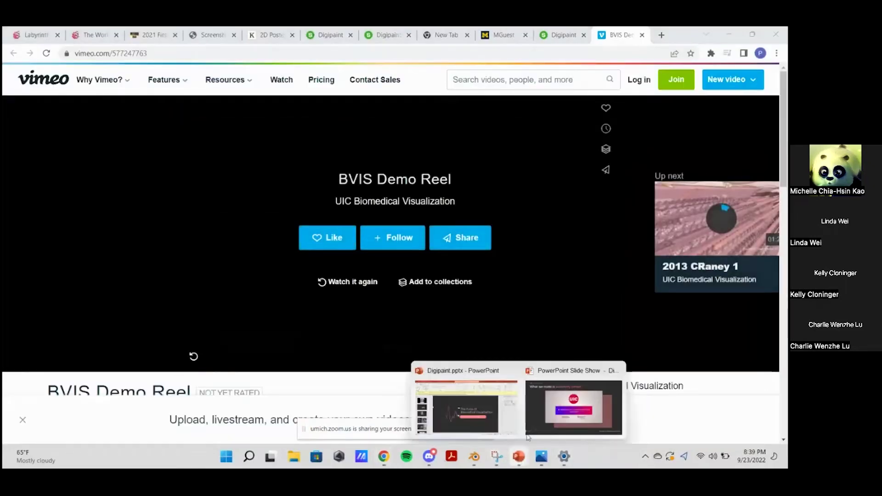
- Return to the PowerPoint slide show, advance to slide 7's Slido join slide, then switch away
{"action": "left_click", "coordinate": [561, 420]}
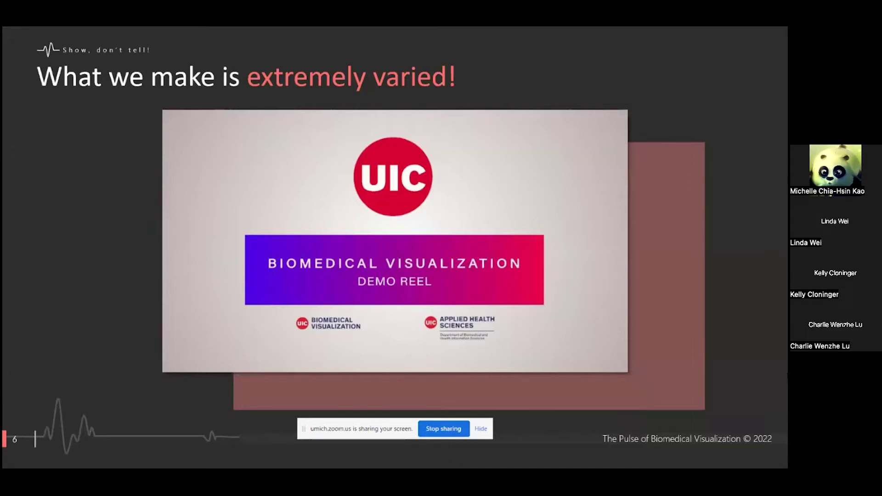
{"action": "key", "text": "Right"}
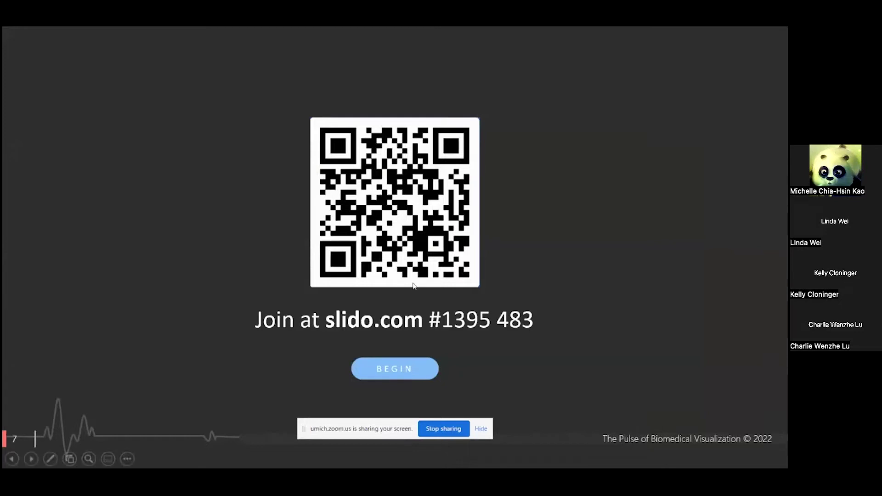
{"action": "key", "text": "alt+Tab"}
- Close the Vimeo demo reel and show the childhood-ambitions word cloud, led by doctor and Marine biologist
{"action": "key", "text": "alt+Tab"}
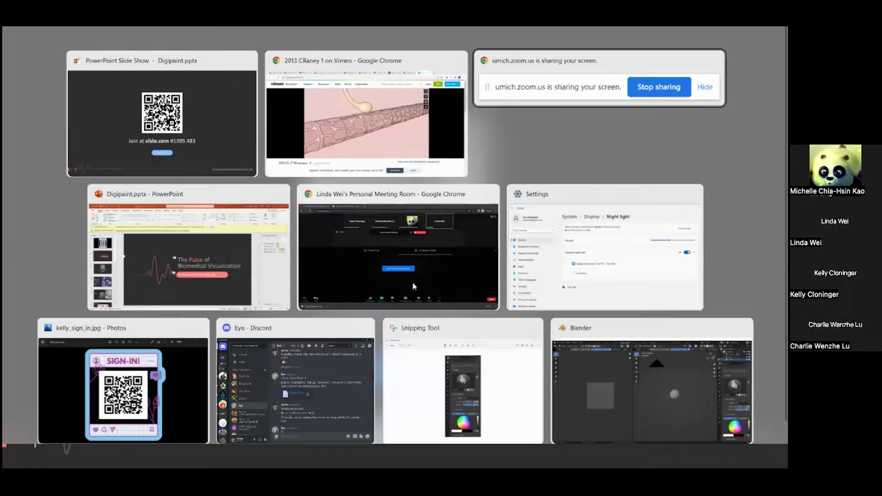
{"action": "key", "text": "alt+Tab"}
{"action": "key", "text": "alt+Tab"}
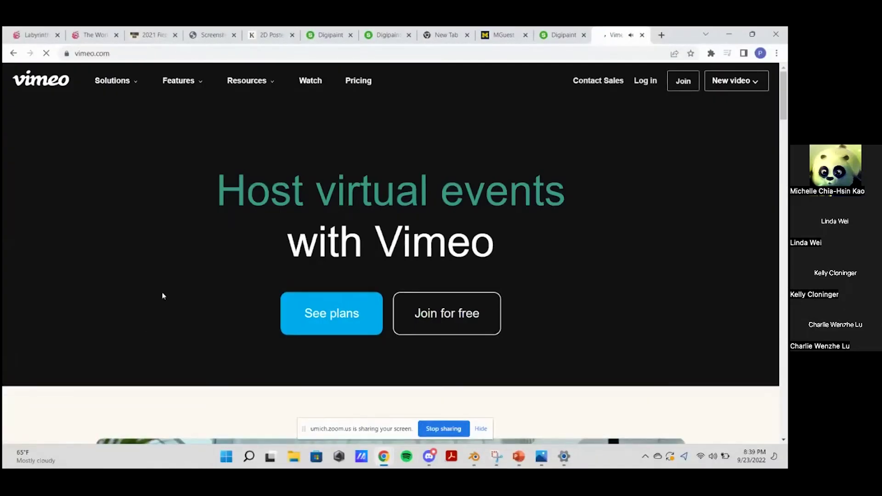
{"action": "left_click", "coordinate": [642, 39]}
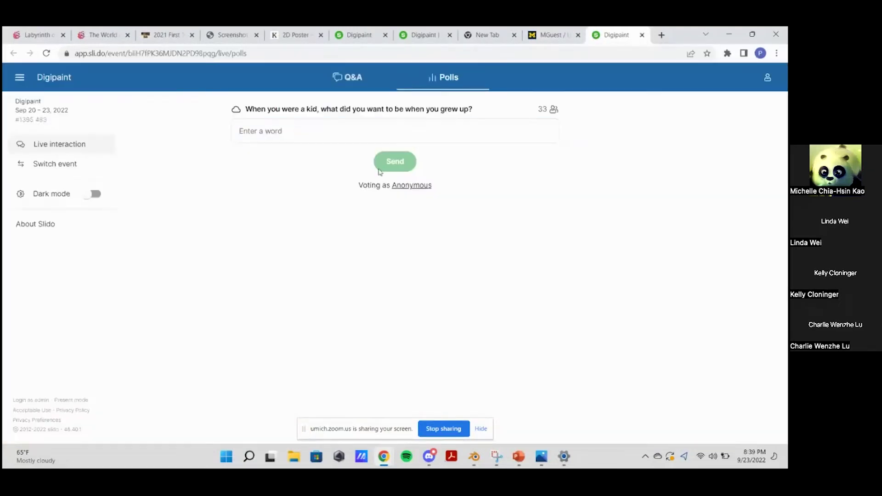
{"action": "left_click", "coordinate": [425, 35]}
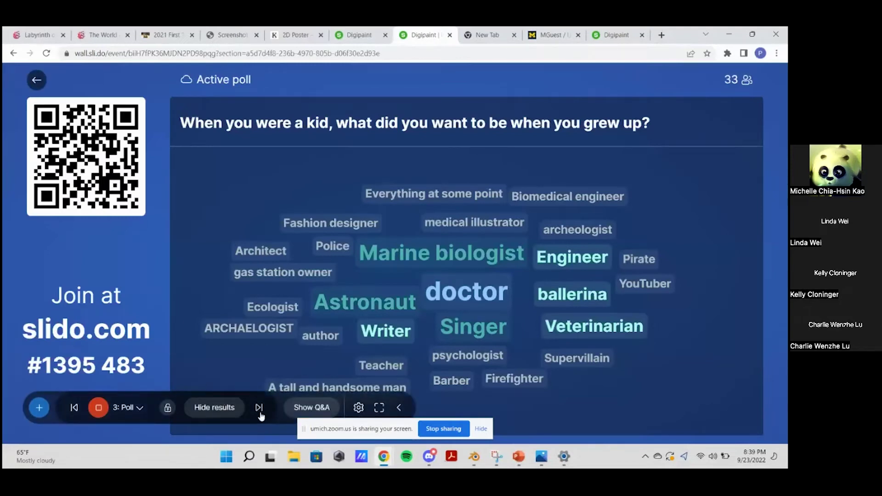
- Show Slido poll 4 on biomedical artist skills, then return to the slide show and advance a slide
{"action": "left_click", "coordinate": [259, 408]}
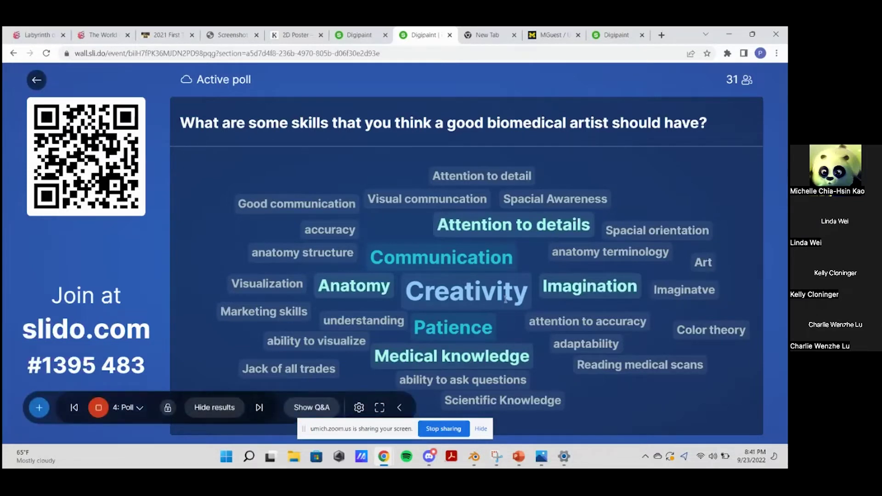
{"action": "key", "text": "alt+Tab"}
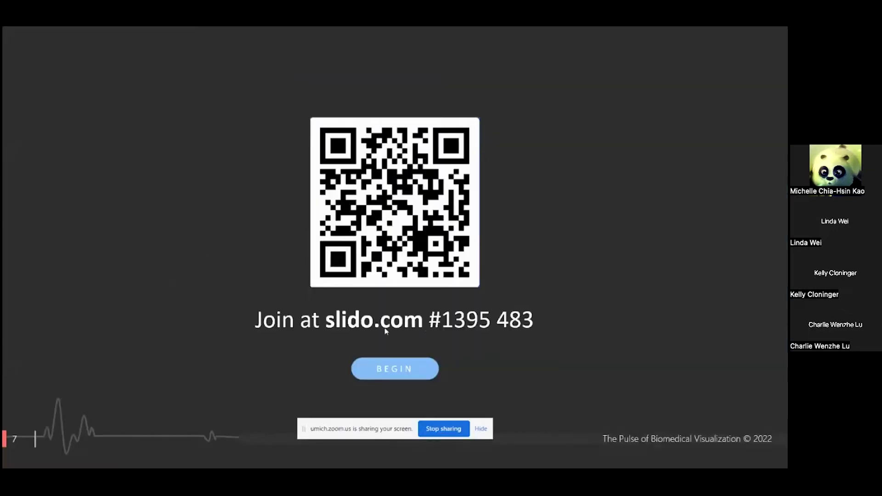
{"action": "key", "text": "Right"}
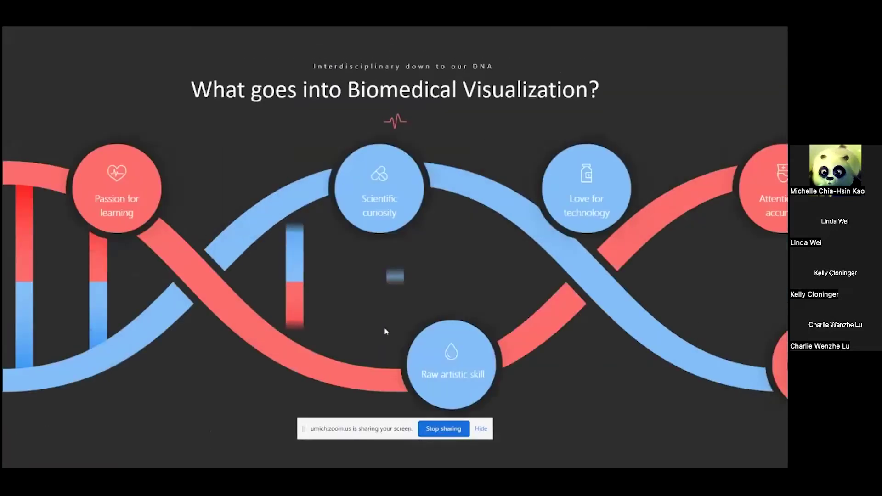
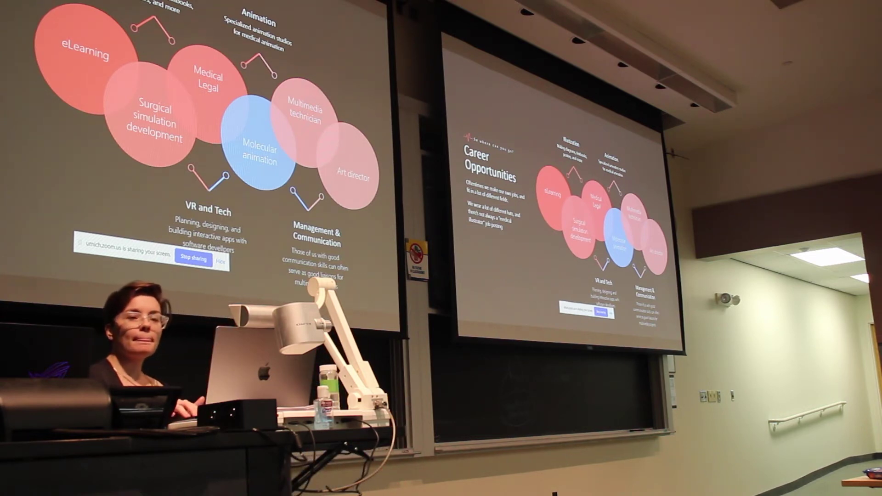
- Advance the shared slideshow to slide 10, 'Tools of the Trade'
{"action": "key", "text": "Right"}
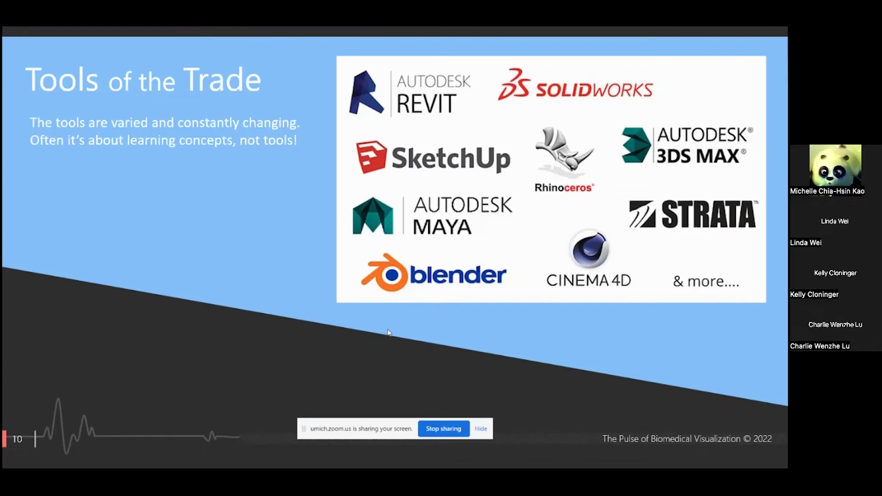
- Advance to the sketched Starry-Eyed Hermit Crab life-cycle slide with its five stages
{"action": "key", "text": "Right"}
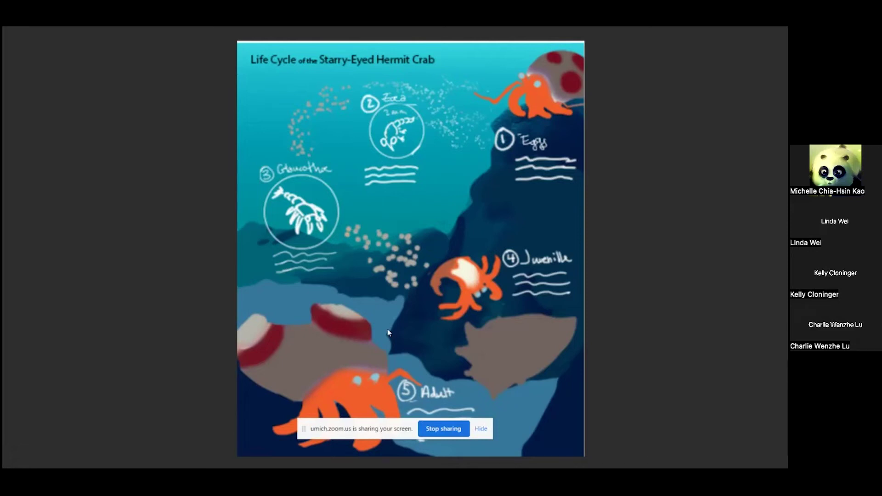
- Advance to the finished painted hermit crab life-cycle illustration
{"action": "key", "text": "Right"}
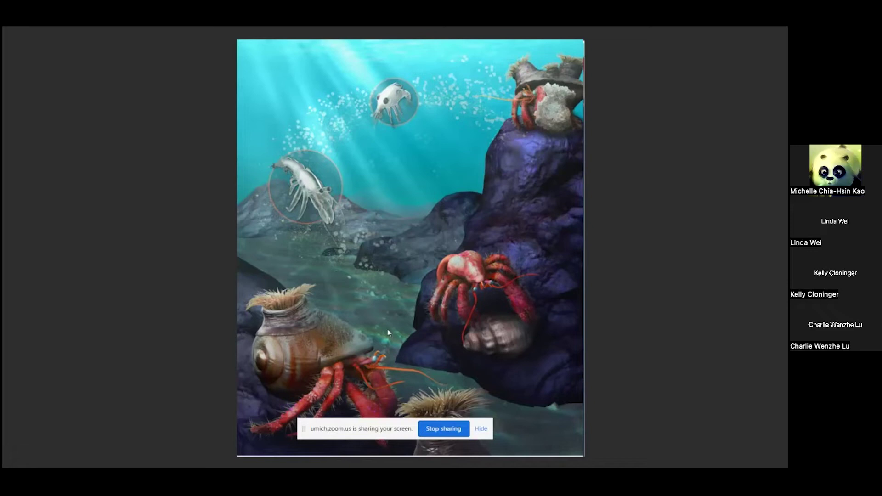
- Advance to the labelled life-cycle poster subtitled Dardanus venosus
{"action": "key", "text": "Right"}
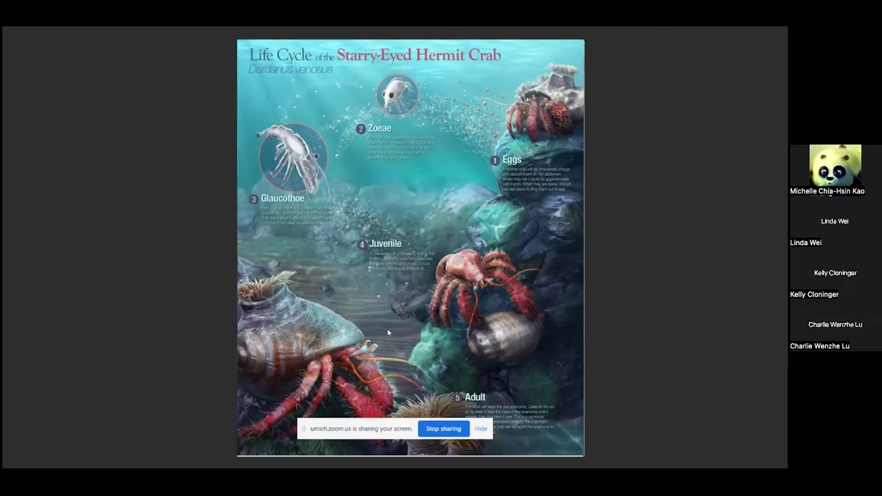
- Play the rotating 3D hermit crab shell and anemone model over the poster
{"action": "left_click", "coordinate": [388, 333]}
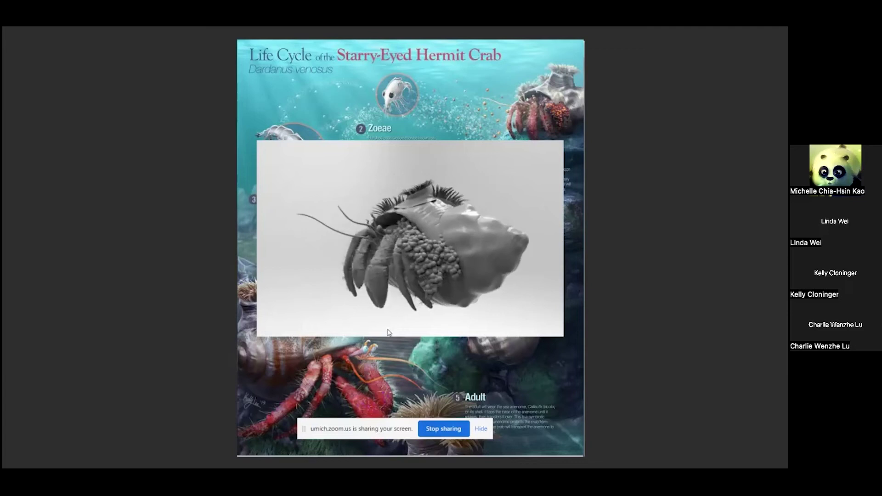
- Advance to the Slido animation activity join slide
{"action": "key", "text": "Right"}
{"action": "key", "text": "Left"}
{"action": "key", "text": "Right"}
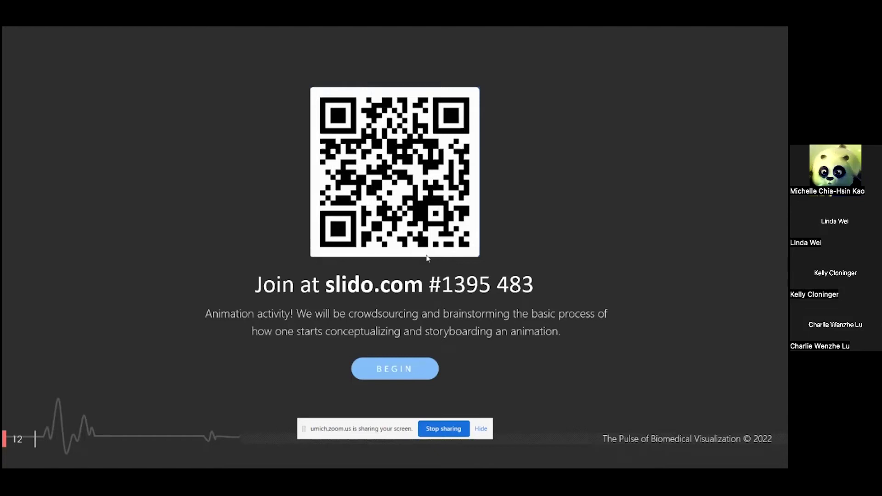
- Switch to the Slido poll wall and advance to the 'Name a scientific topic' poll
{"action": "key", "text": "alt+Tab"}
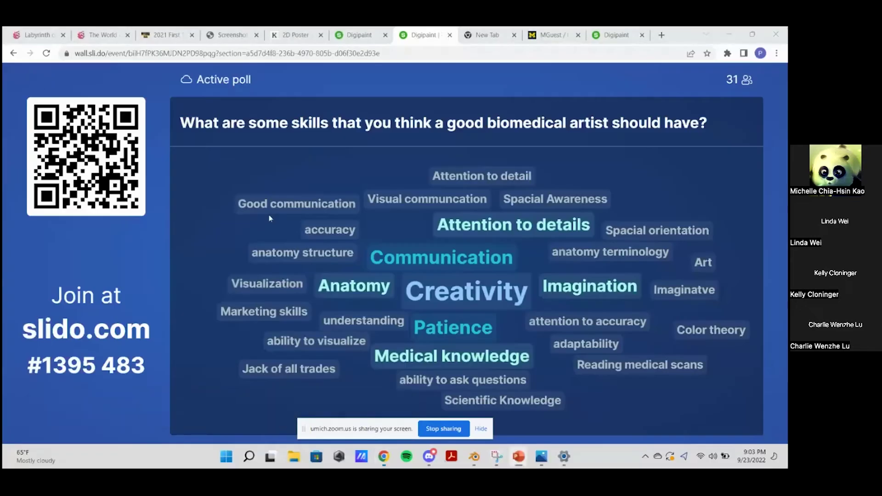
{"action": "left_click", "coordinate": [259, 408]}
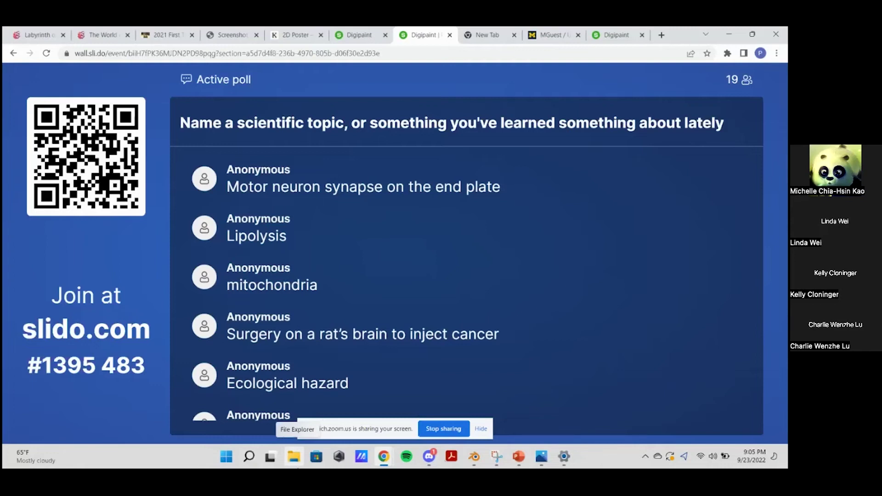
- Briefly show the QR code slide, then advance Slido to the animation-audience poll
{"action": "scroll", "coordinate": [290, 249], "scroll_direction": "down", "scroll_amount": 1}
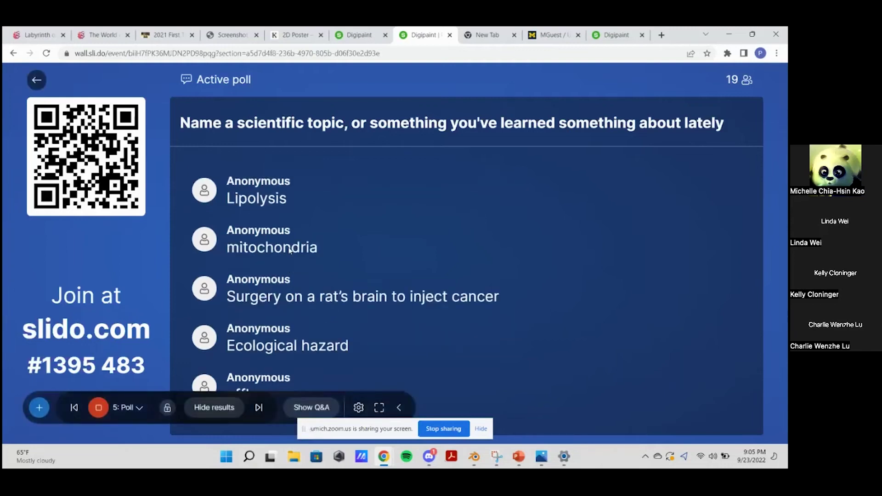
{"action": "scroll", "coordinate": [290, 250], "scroll_direction": "up", "scroll_amount": 1}
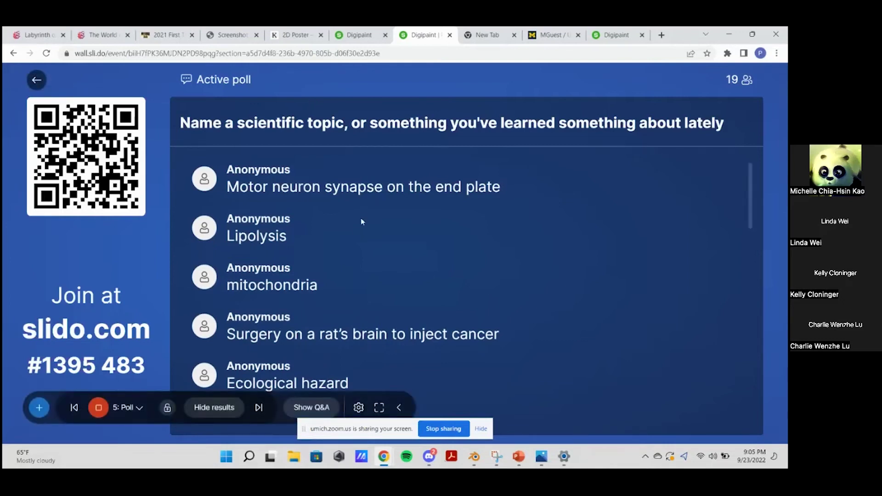
{"action": "key", "text": "alt+Tab"}
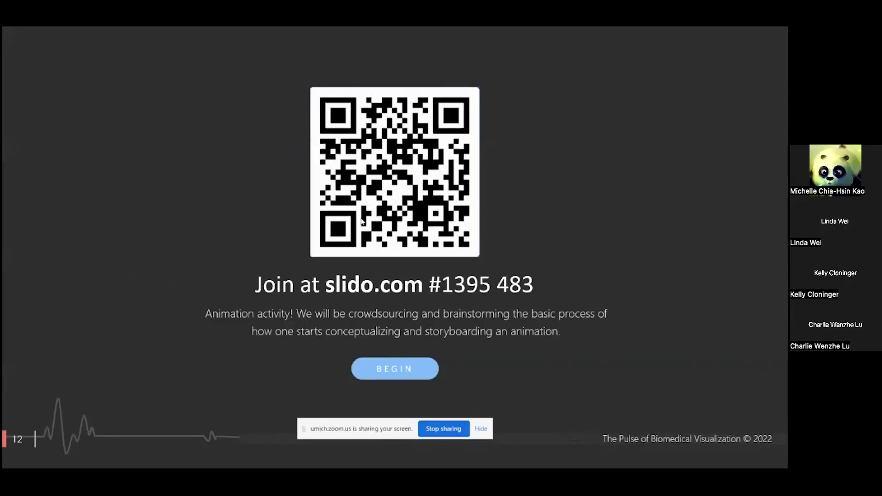
{"action": "key", "text": "alt+Tab"}
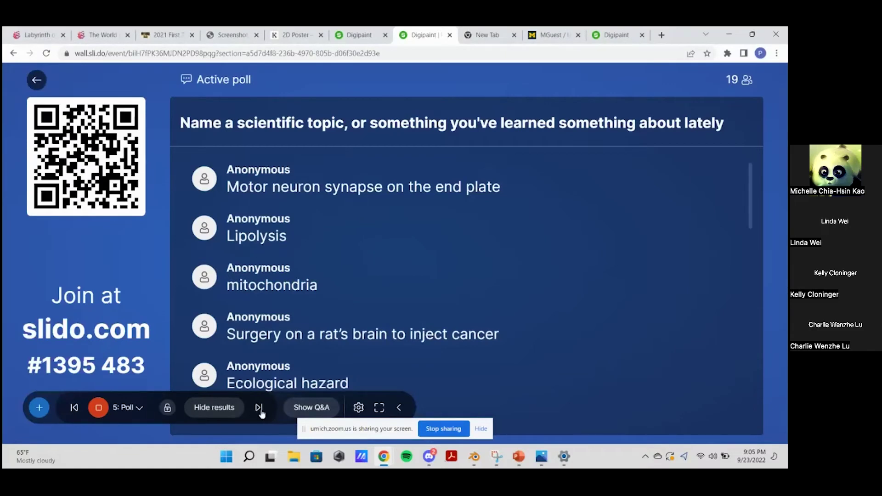
{"action": "left_click", "coordinate": [259, 408]}
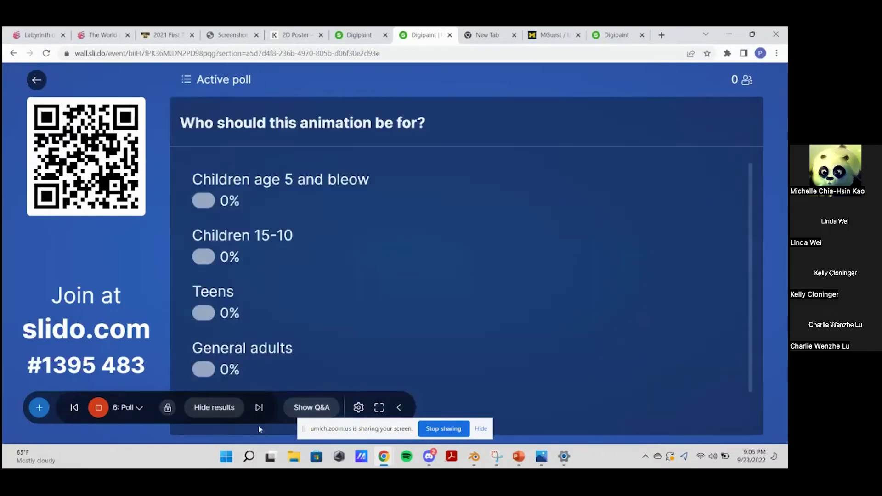
- Hide then reveal the audience vote, and move on to 'Where will it be presented?'
{"action": "left_click", "coordinate": [207, 408]}
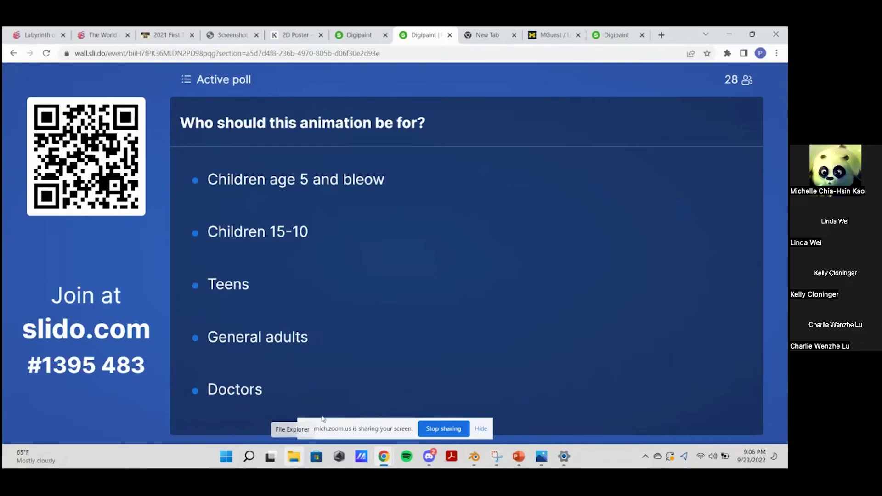
{"action": "left_click", "coordinate": [214, 408]}
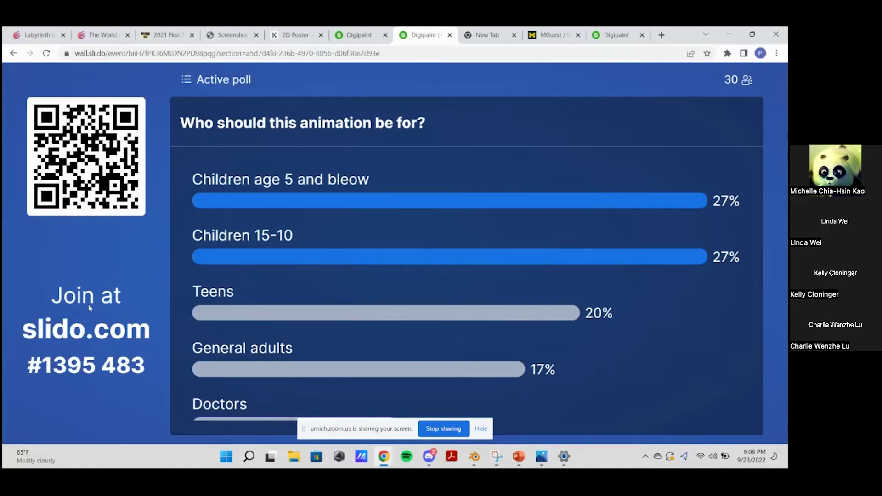
{"action": "left_click", "coordinate": [257, 408]}
- Hide, then show the results of the 'Where will it be presented?' poll
{"action": "left_click", "coordinate": [213, 407]}
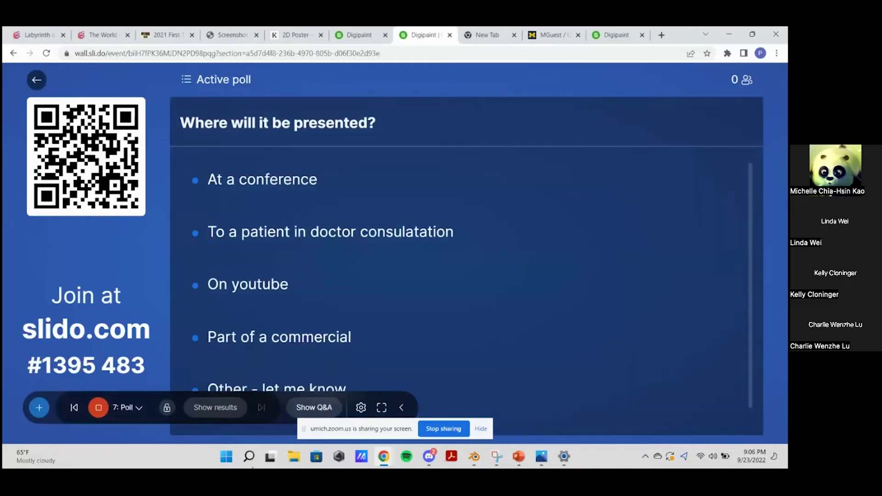
{"action": "mouse_move", "coordinate": [248, 456]}
{"action": "left_click", "coordinate": [227, 408]}
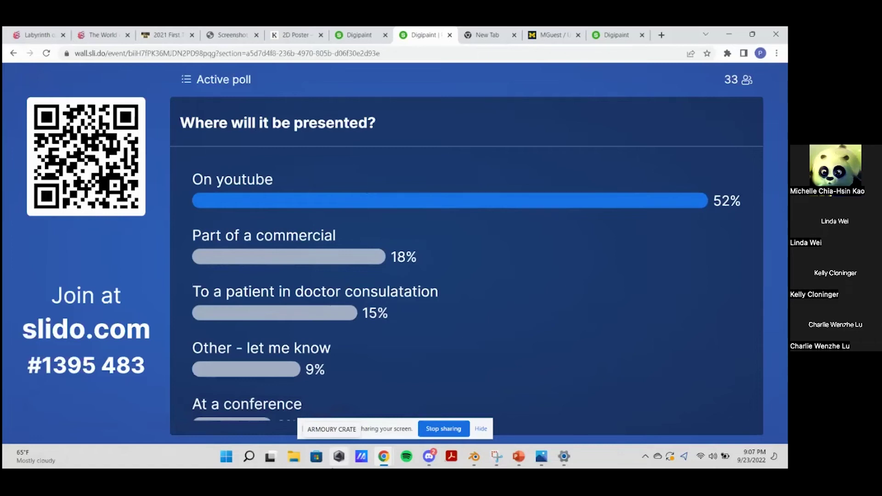
{"action": "scroll", "coordinate": [373, 349], "scroll_direction": "down", "scroll_amount": 1}
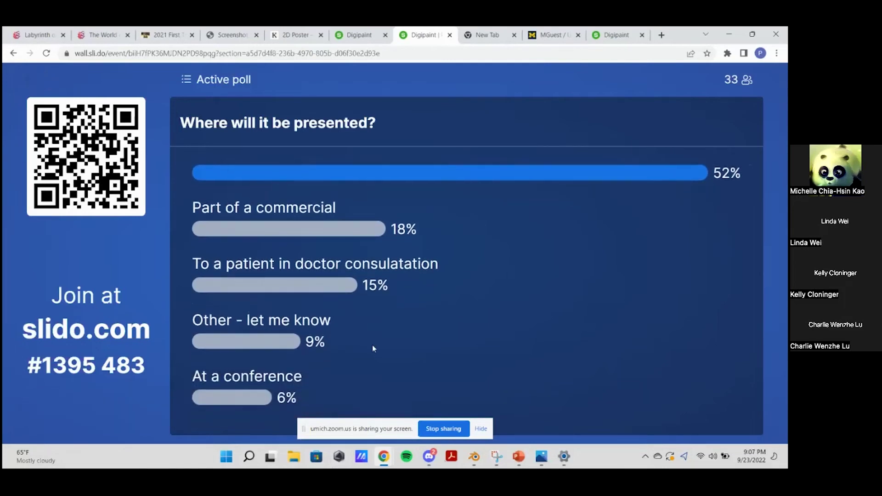
{"action": "scroll", "coordinate": [372, 344], "scroll_direction": "up", "scroll_amount": 1}
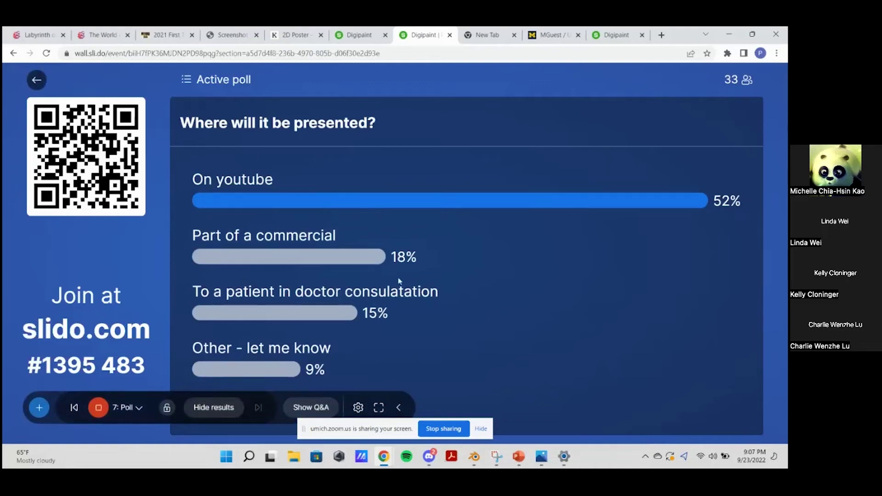
- Return to the Digipaint.pptx PowerPoint editor on the Biomedical Visualization slide
{"action": "key", "text": "alt+Tab"}
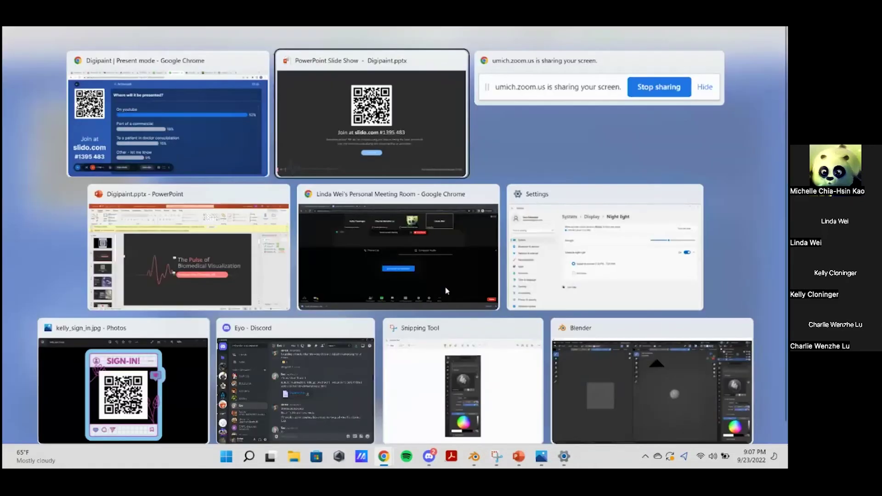
{"action": "key", "text": "alt+Tab"}
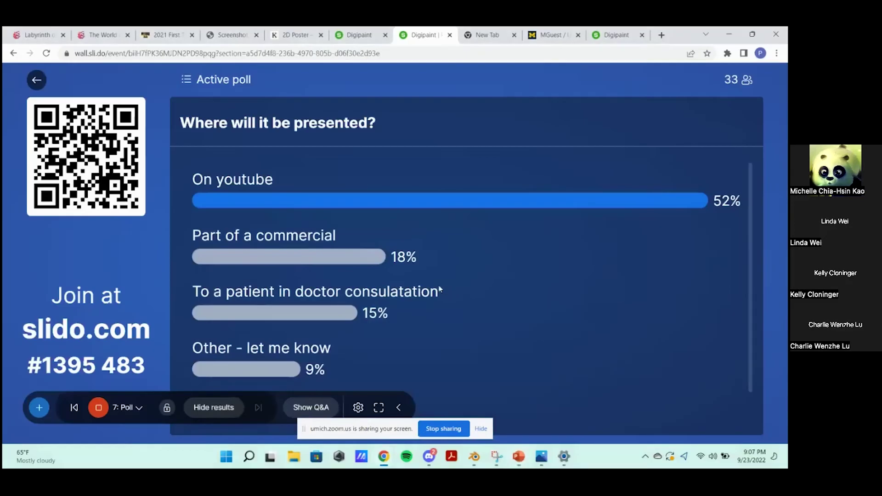
{"action": "key", "text": "alt+Tab"}
{"action": "key", "text": "alt+Tab"}
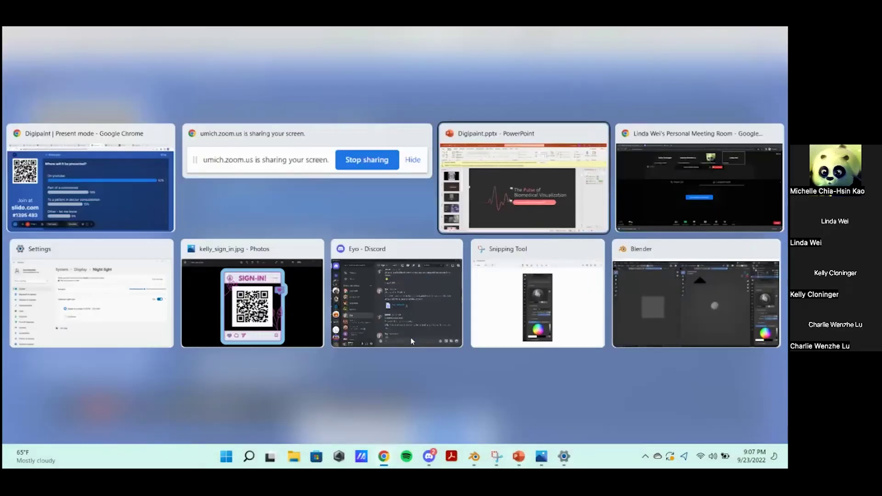
{"action": "scroll", "coordinate": [178, 266], "scroll_direction": "down", "scroll_amount": 5}
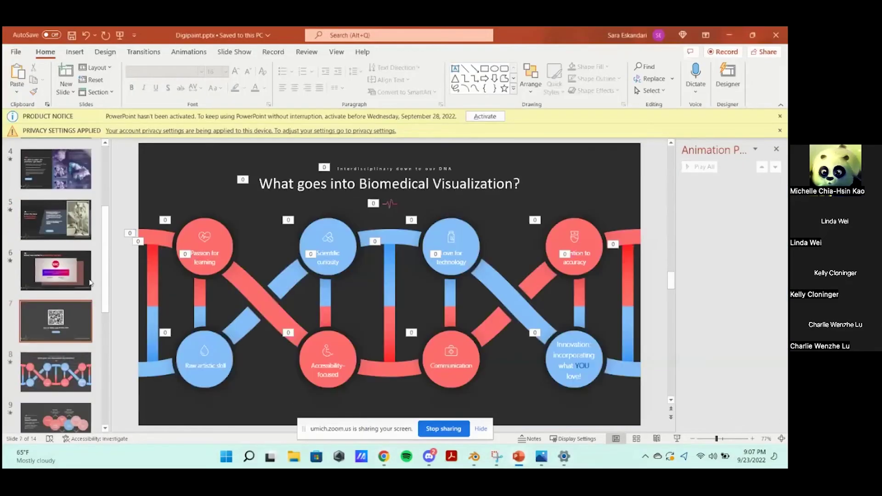
- Insert a new dark picture-layout slide 15 after the Get in Touch slide
{"action": "scroll", "coordinate": [90, 283], "scroll_direction": "down", "scroll_amount": 5}
{"action": "left_click", "coordinate": [63, 428]}
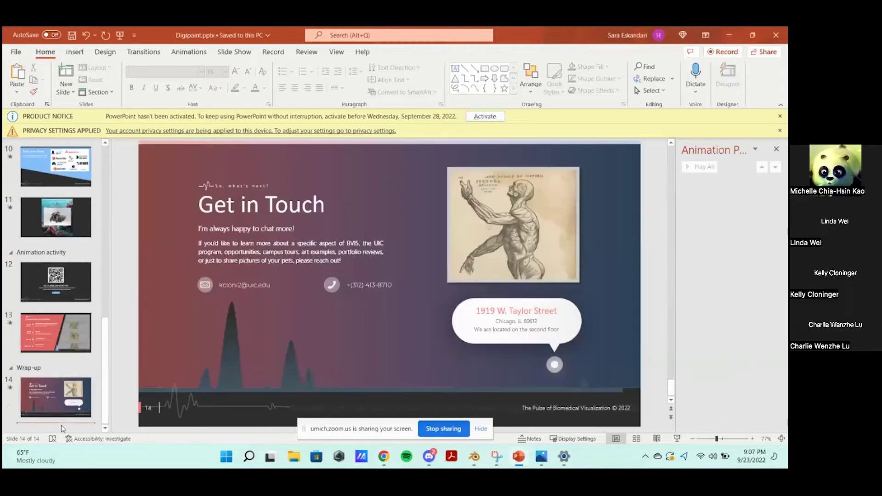
{"action": "left_click", "coordinate": [65, 70]}
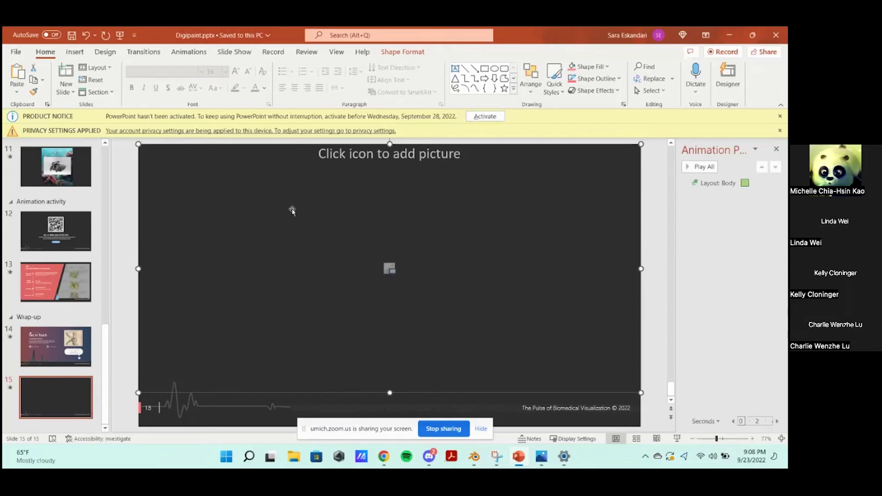
{"action": "left_click", "coordinate": [386, 457]}
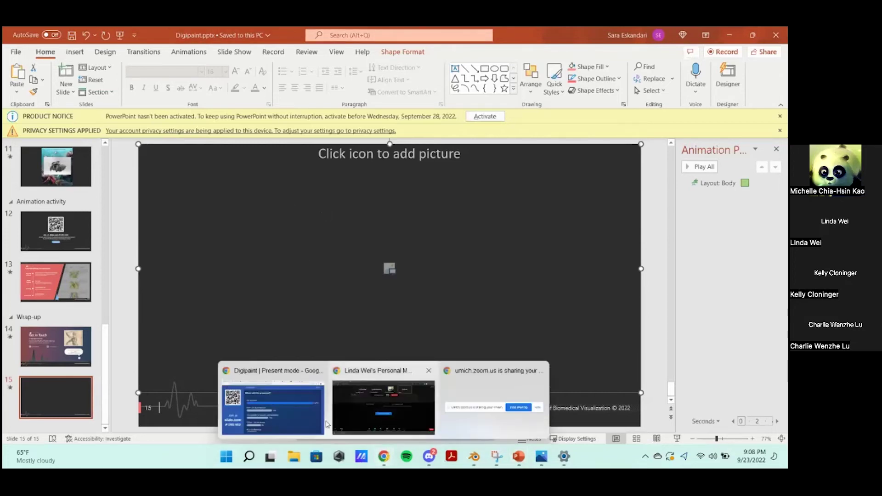
- Search Google in Chrome for 'jellyfish life cycle' and show the image results
{"action": "left_click", "coordinate": [300, 423]}
{"action": "left_click", "coordinate": [429, 55]}
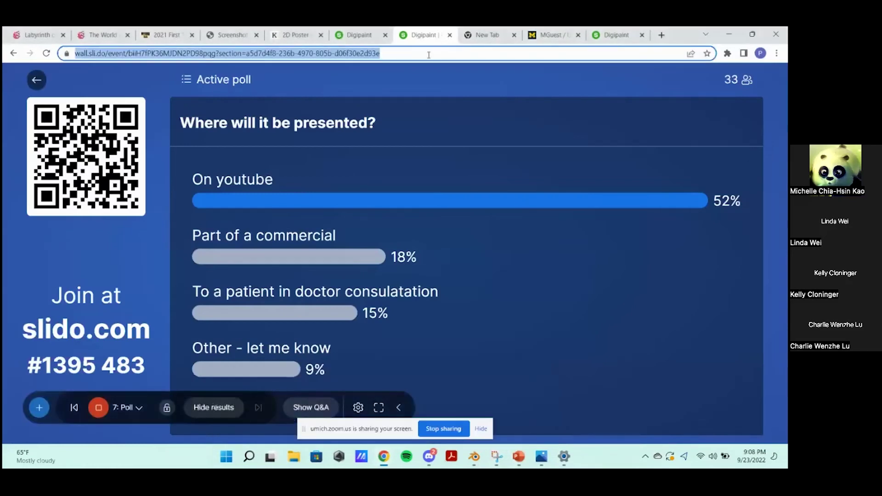
{"action": "type", "text": "jellyfish life cycle"}
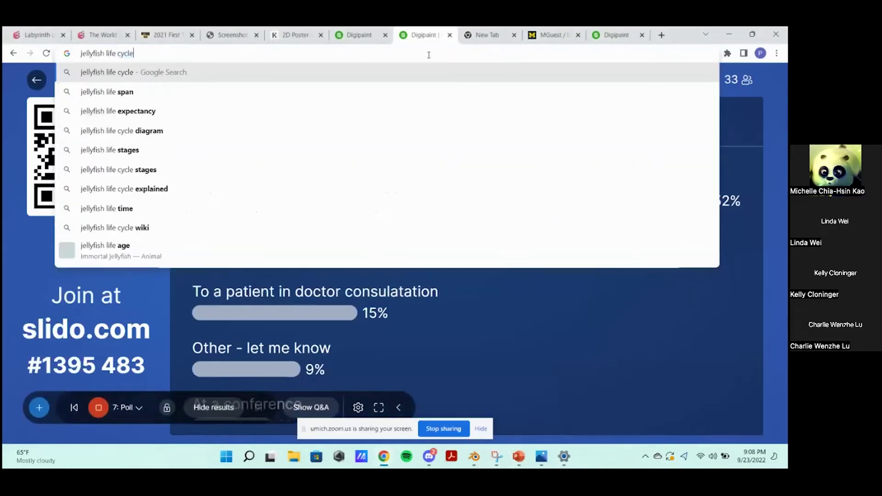
{"action": "key", "text": "Return"}
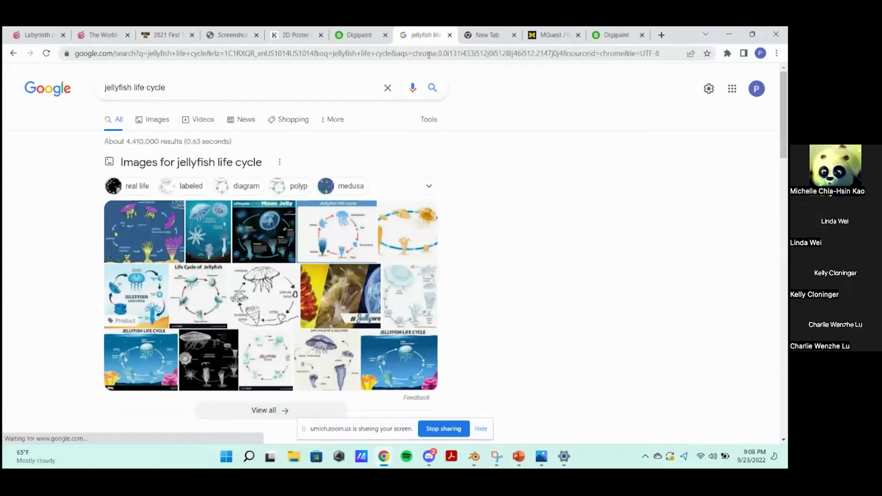
{"action": "left_click", "coordinate": [158, 119]}
{"action": "scroll", "coordinate": [321, 192], "scroll_direction": "down", "scroll_amount": 1}
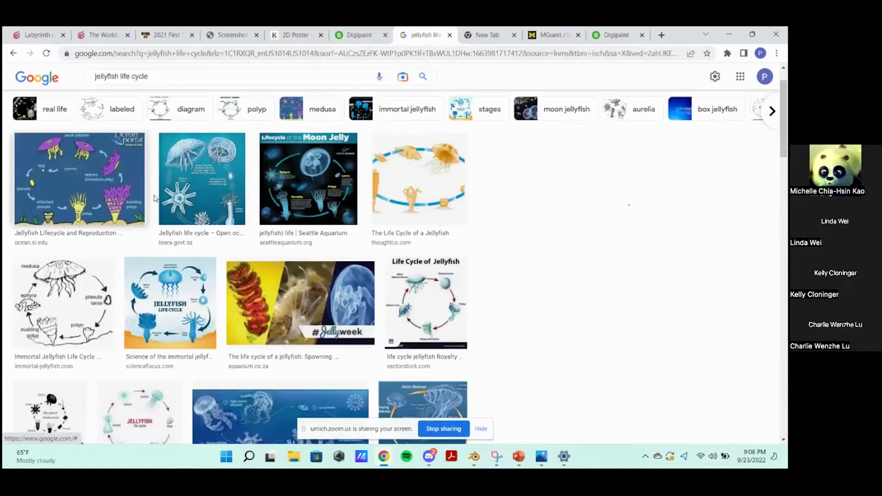
- Preview the first result, then the Te Ara 'Jellyfish life cycle – Open ocean' illustration
{"action": "left_click", "coordinate": [140, 197]}
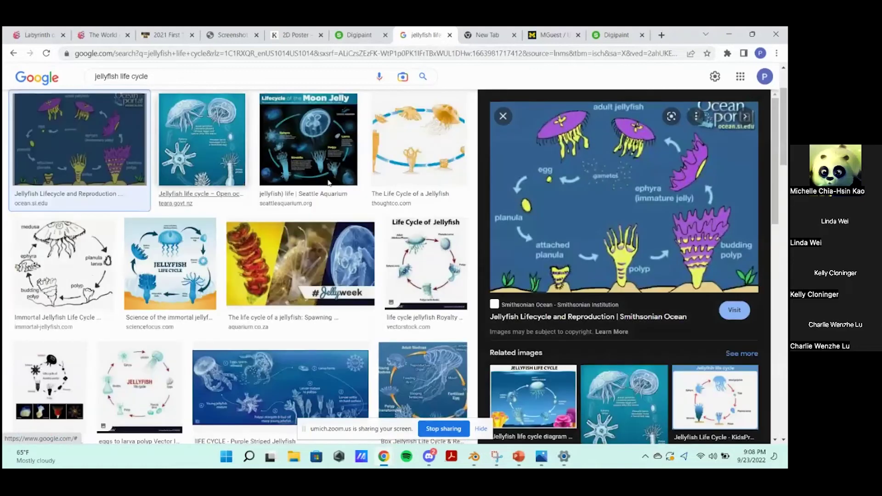
{"action": "left_click", "coordinate": [202, 156]}
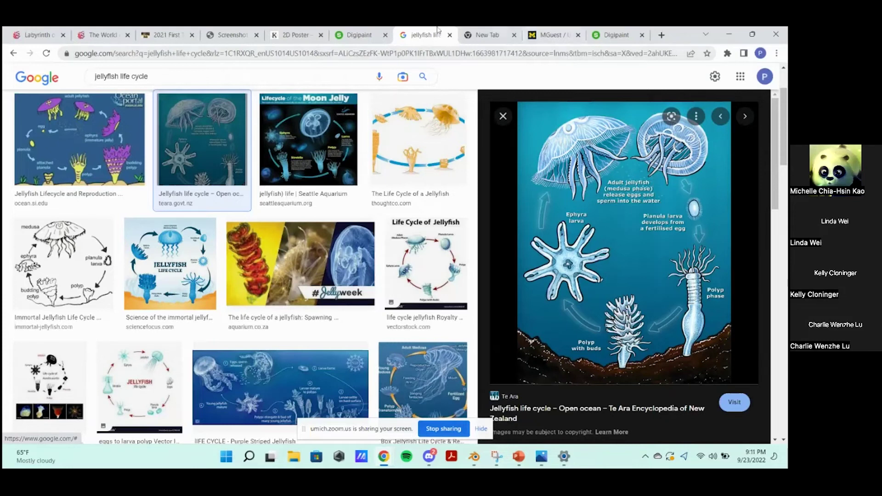
- Search images for 'low fidelity storyboard' and preview the Storyboarding vs. Prototyping sketch
{"action": "left_click", "coordinate": [99, 77]}
{"action": "key", "text": "Escape"}
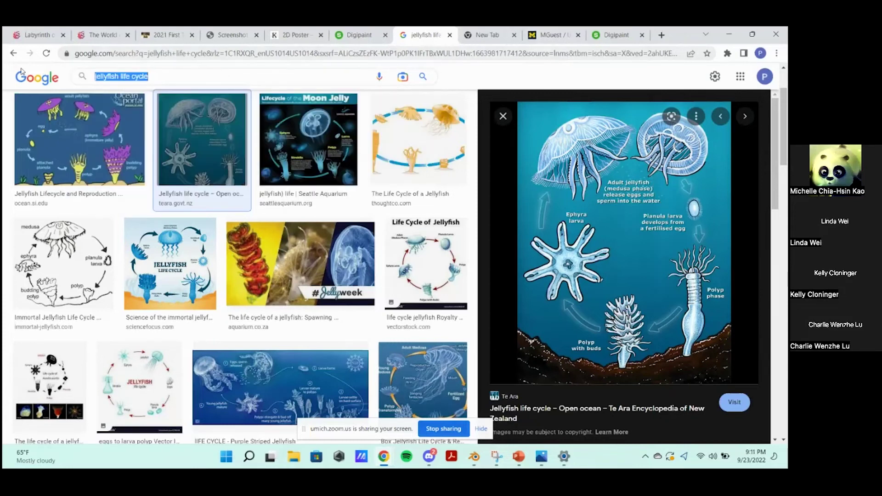
{"action": "type", "text": "low fidel"}
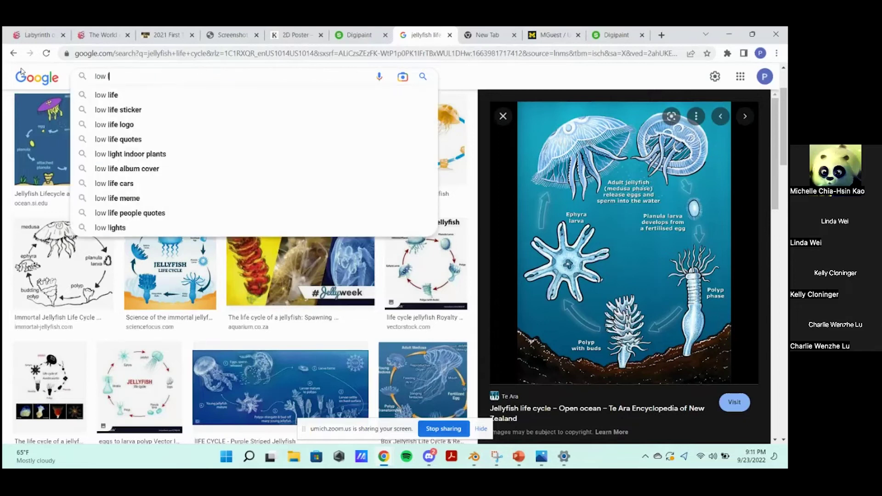
{"action": "type", "text": "ity storyboard"}
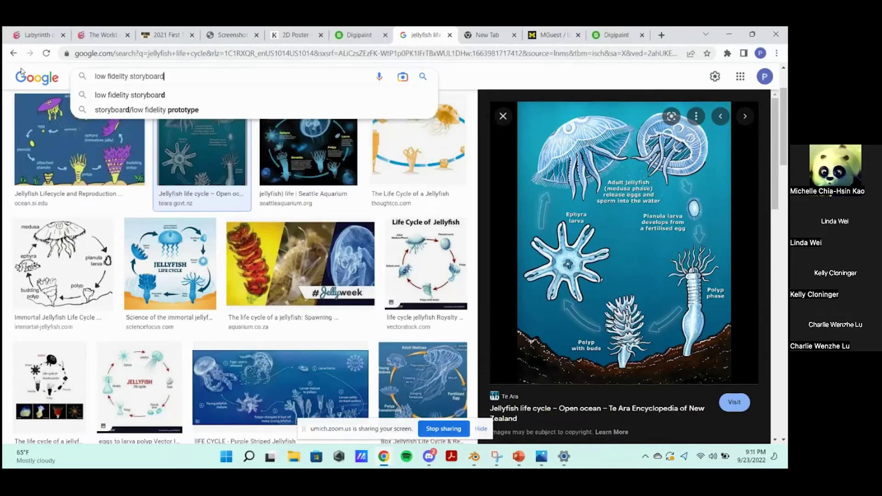
{"action": "key", "text": "Return"}
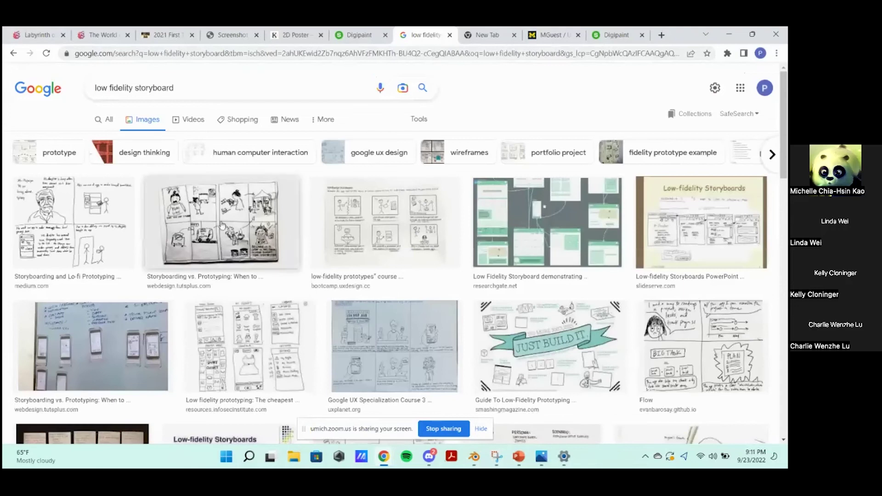
{"action": "left_click", "coordinate": [222, 225]}
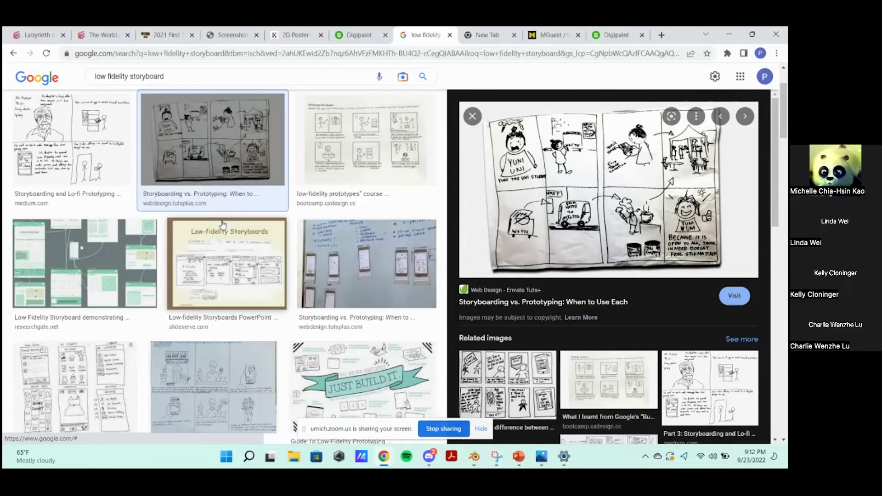
- Preview the low-fidelity prototypes course image, then go back to the Te Ara jellyfish preview
{"action": "left_click", "coordinate": [341, 161]}
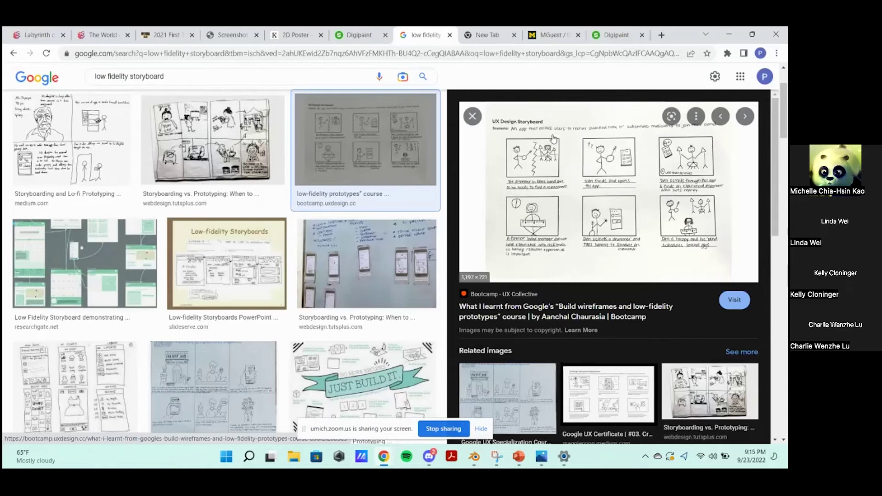
{"action": "left_click", "coordinate": [11, 54]}
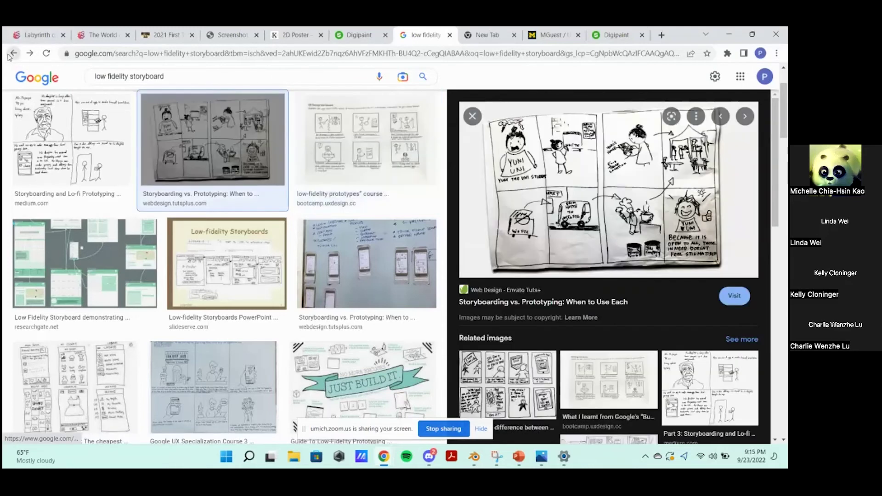
{"action": "left_click", "coordinate": [11, 54]}
{"action": "left_click", "coordinate": [11, 55]}
{"action": "left_click", "coordinate": [221, 146]}
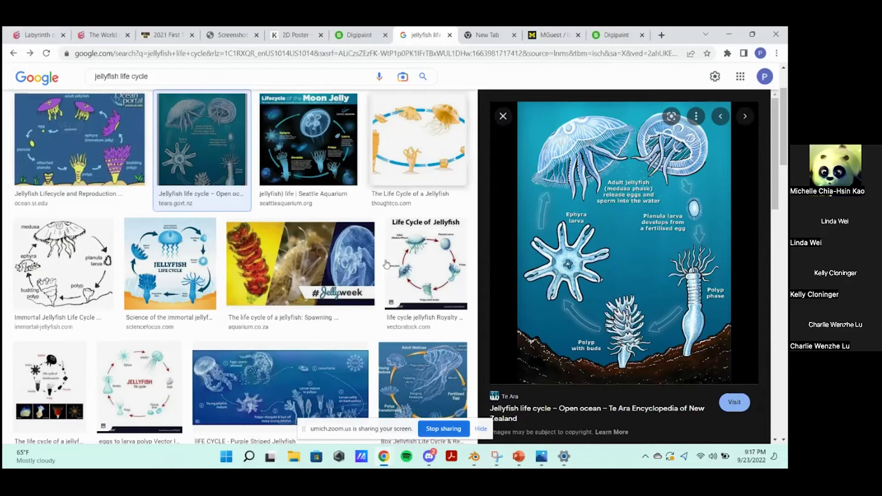
{"action": "mouse_move", "coordinate": [385, 459]}
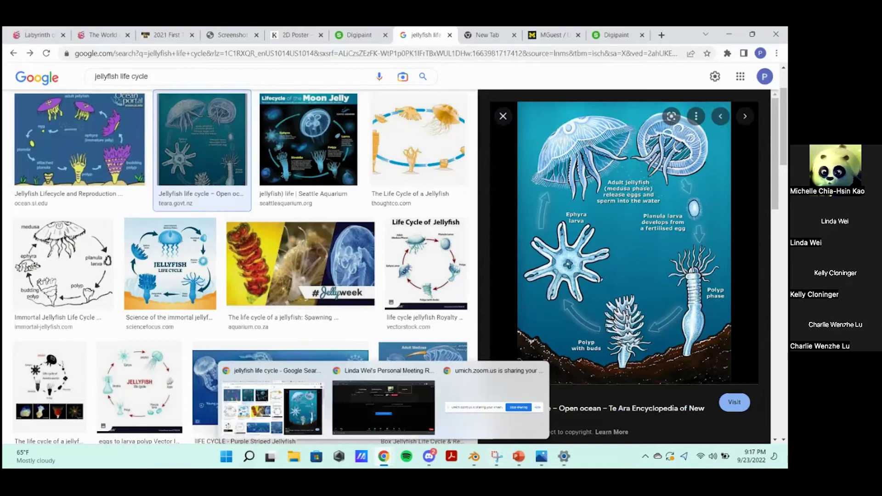
- Bring Blender forward in the Layout workspace and orbit around the sphere
{"action": "left_click", "coordinate": [475, 456]}
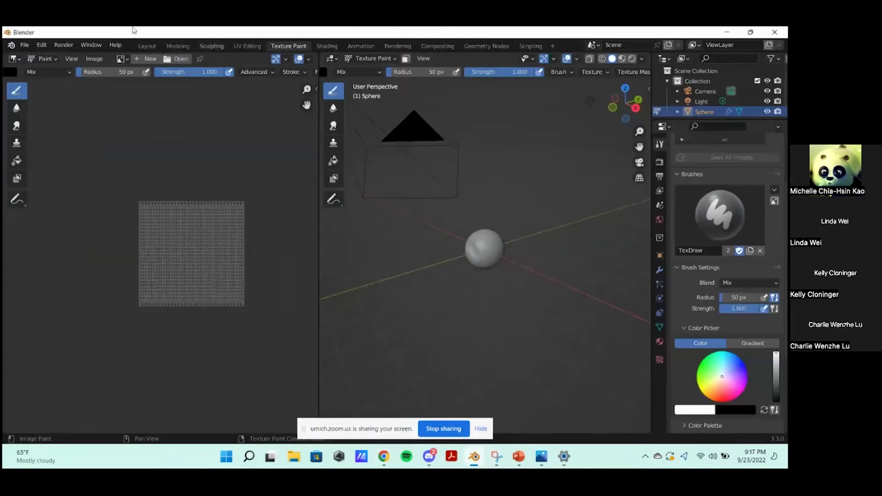
{"action": "left_click", "coordinate": [148, 46]}
{"action": "middle_click_drag", "start_coordinate": [308, 232], "coordinate": [308, 229]}
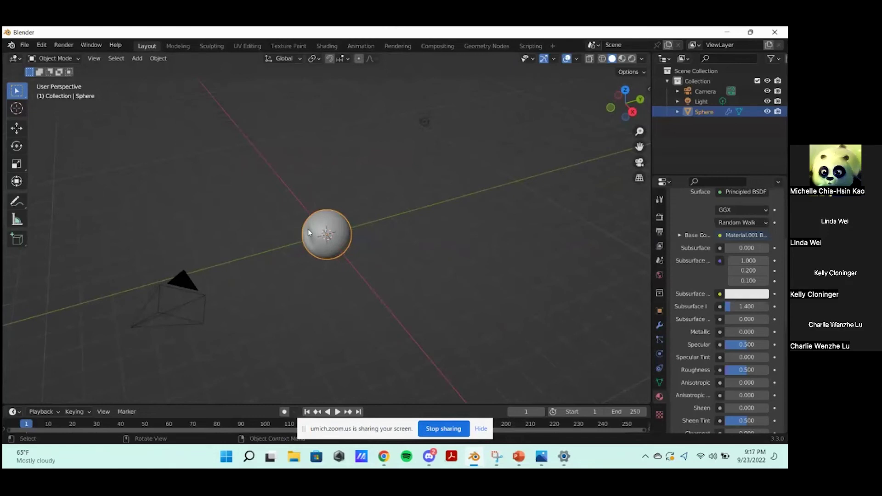
{"action": "middle_click_drag", "start_coordinate": [325, 262], "coordinate": [333, 207]}
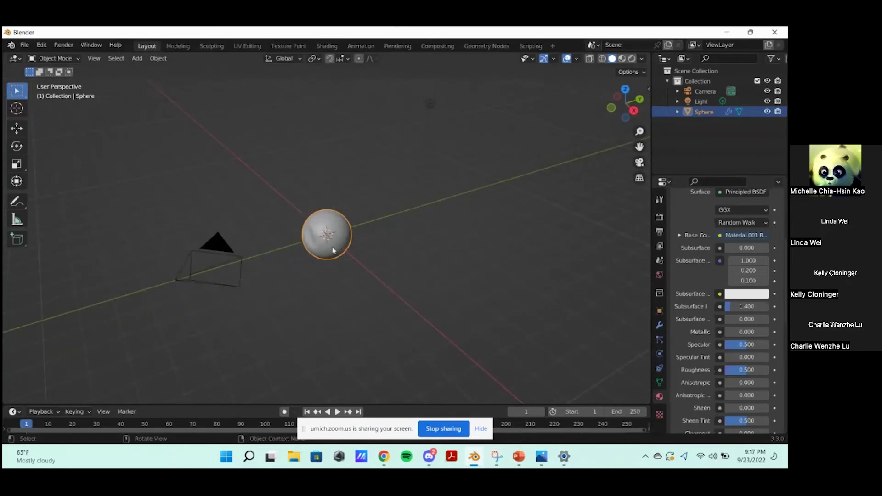
{"action": "middle_click_drag", "start_coordinate": [394, 142], "coordinate": [394, 141]}
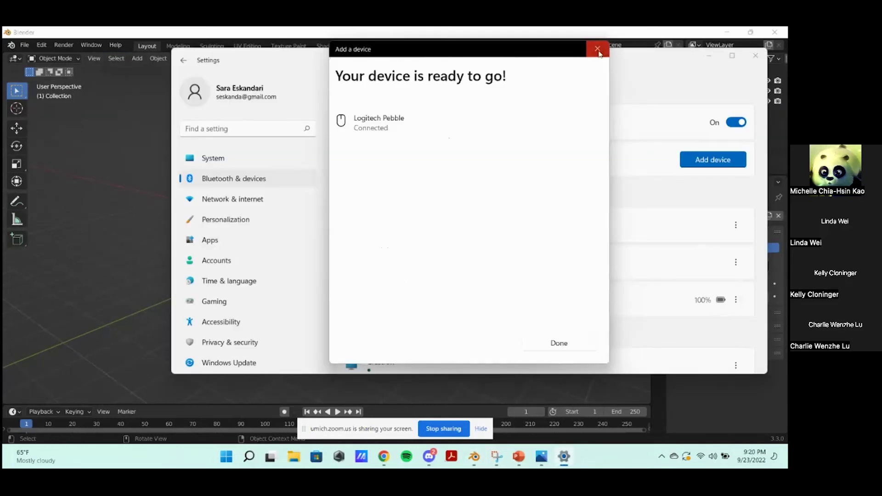
- Close the device pairing dialog and system settings, look around the empty scene, return to Chrome
{"action": "left_click", "coordinate": [599, 48]}
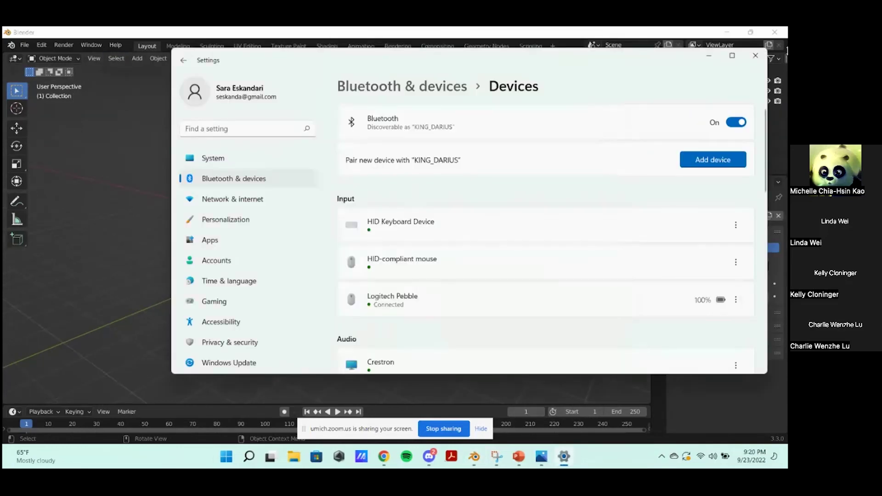
{"action": "left_click", "coordinate": [755, 55]}
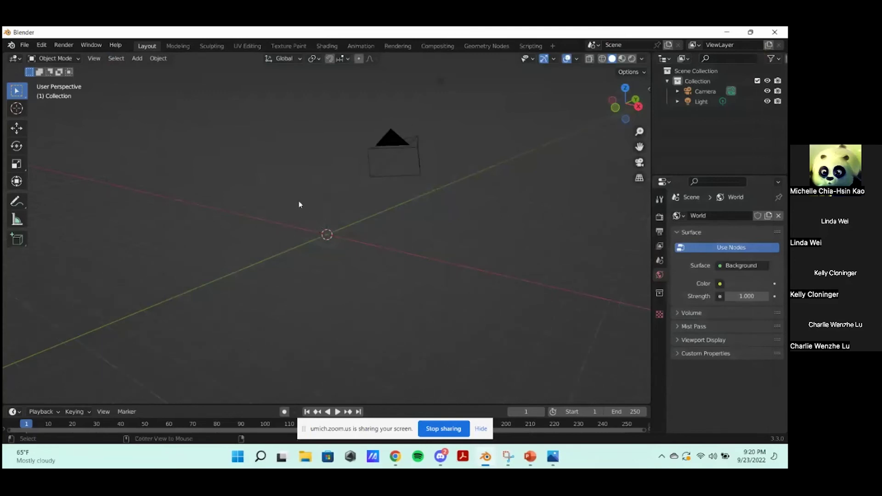
{"action": "middle_click_drag", "start_coordinate": [309, 212], "coordinate": [343, 234]}
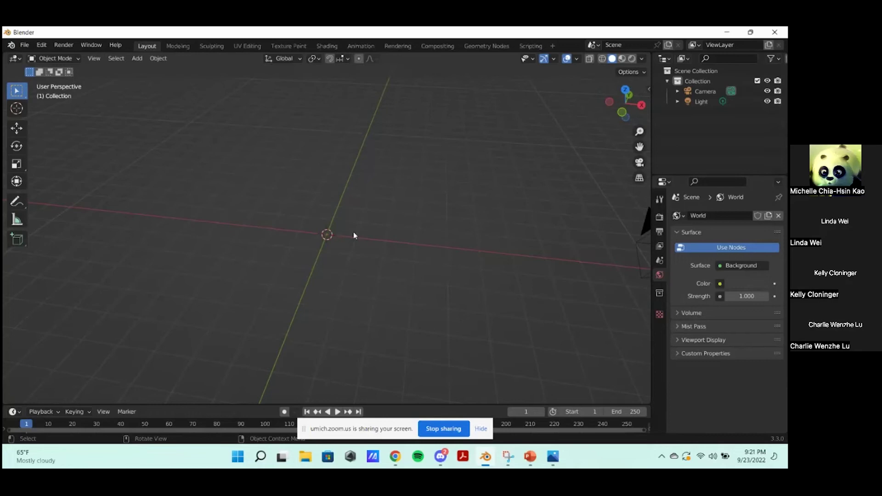
{"action": "middle_click_drag", "start_coordinate": [229, 238], "coordinate": [345, 214]}
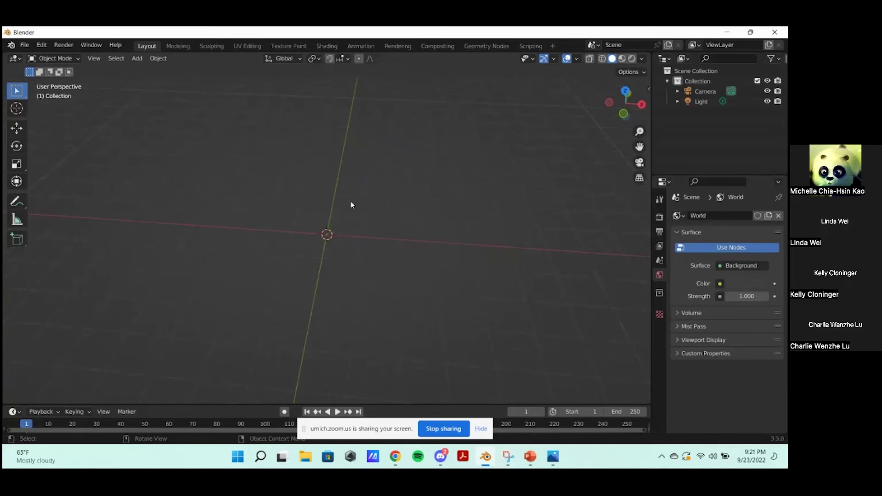
{"action": "key", "text": "alt+Tab"}
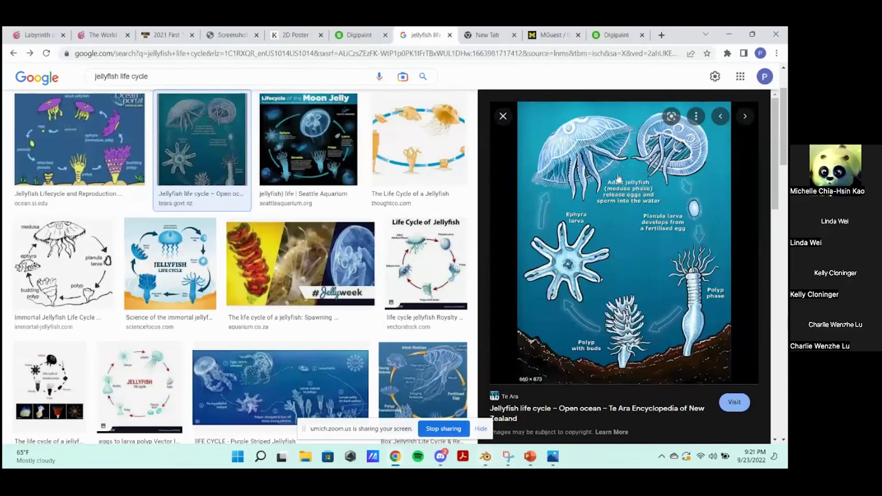
{"action": "scroll", "coordinate": [311, 267], "scroll_direction": "down", "scroll_amount": 1}
{"action": "scroll", "coordinate": [312, 267], "scroll_direction": "up", "scroll_amount": 2}
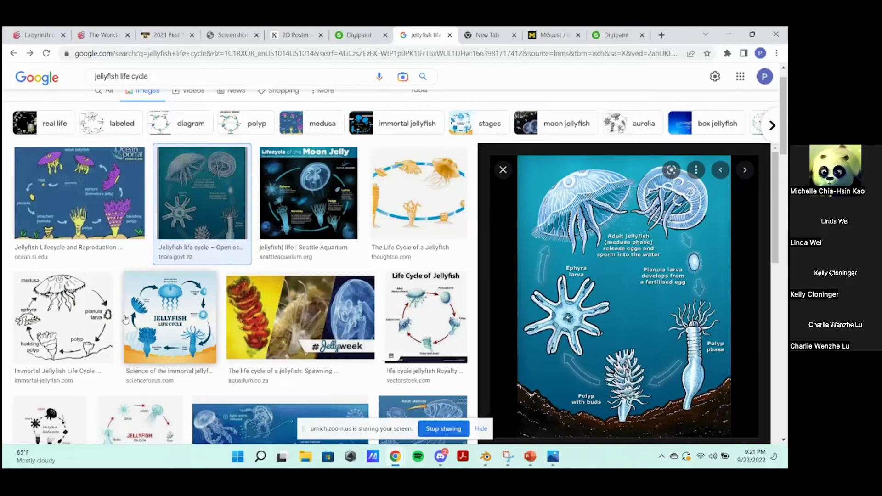
{"action": "triple_click", "coordinate": [167, 76]}
{"action": "type", "text": "types"}
{"action": "left_click", "coordinate": [46, 53]}
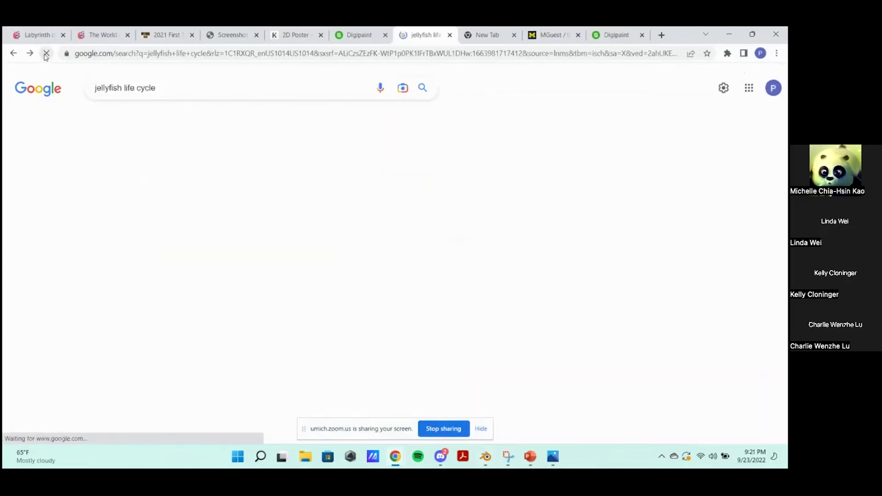
{"action": "left_click", "coordinate": [186, 216]}
{"action": "triple_click", "coordinate": [67, 78]}
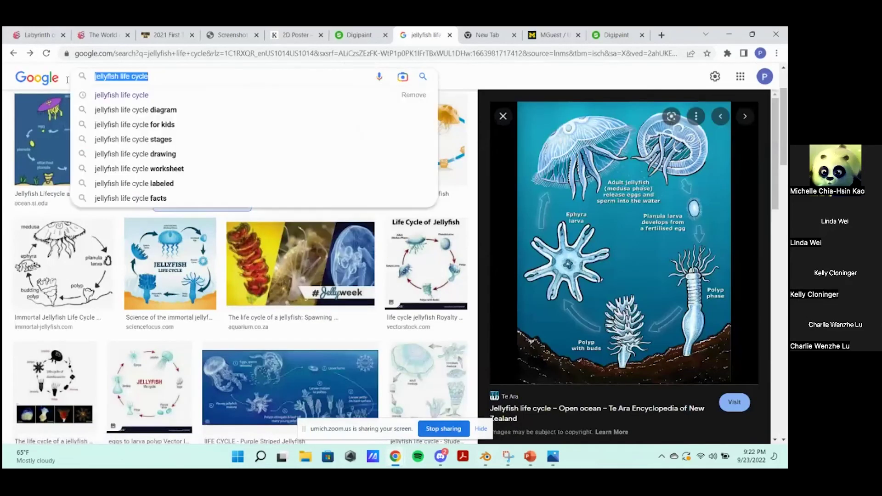
{"action": "type", "text": "types of jel"}
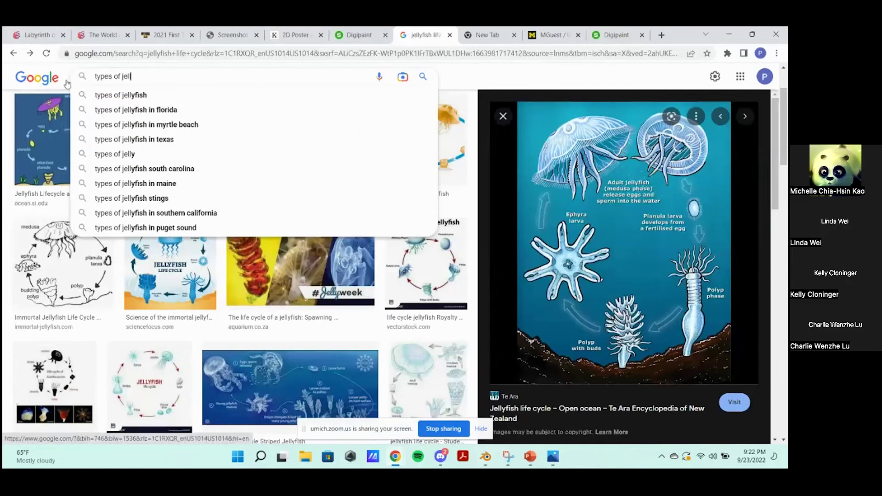
{"action": "type", "text": "lyfish"}
- Run the 'types of jellyfish' image search and preview the 18 Types and How Many Species images
{"action": "key", "text": "Return"}
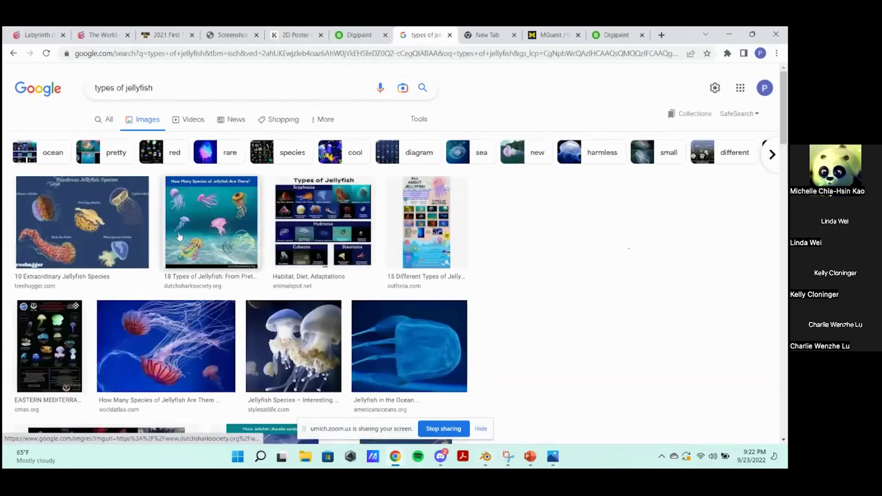
{"action": "left_click", "coordinate": [193, 216]}
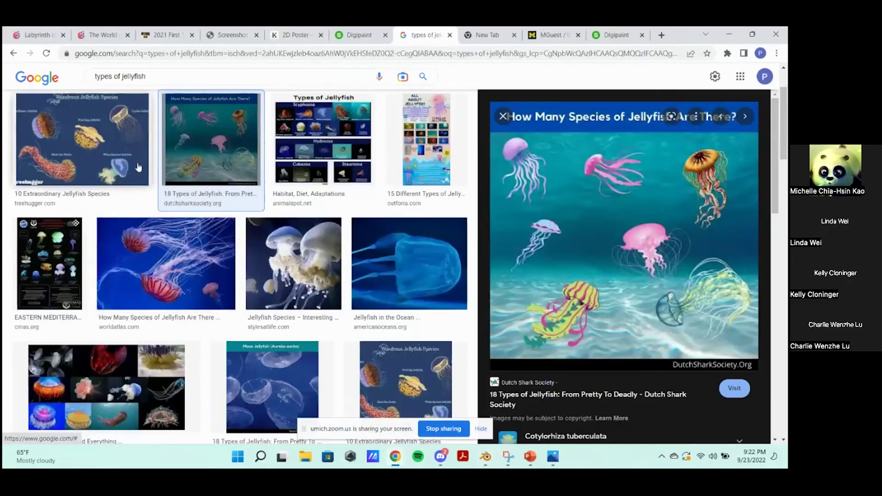
{"action": "left_click", "coordinate": [212, 251]}
{"action": "scroll", "coordinate": [211, 248], "scroll_direction": "down", "scroll_amount": 3}
- Open the CMAS jellyfish poster from its article in a new tab and close the article page
{"action": "left_click", "coordinate": [71, 130]}
{"action": "left_click", "coordinate": [602, 223]}
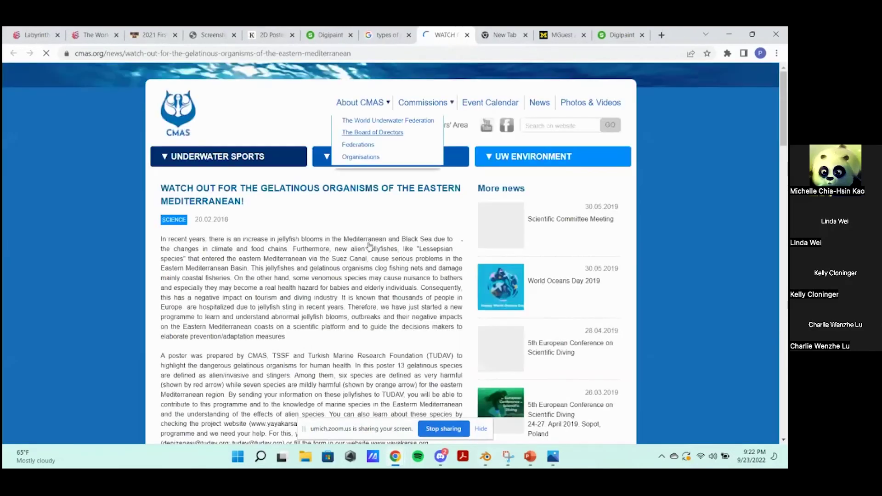
{"action": "left_click", "coordinate": [377, 237]}
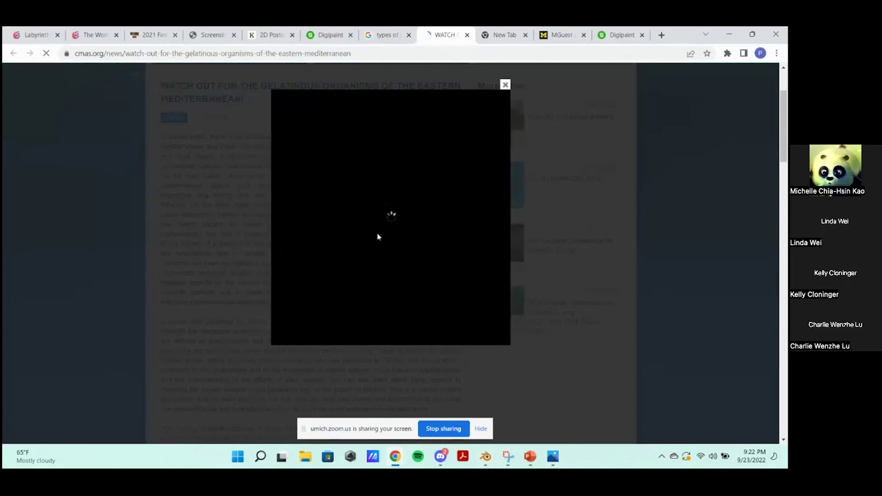
{"action": "right_click", "coordinate": [369, 198]}
{"action": "left_click", "coordinate": [391, 207]}
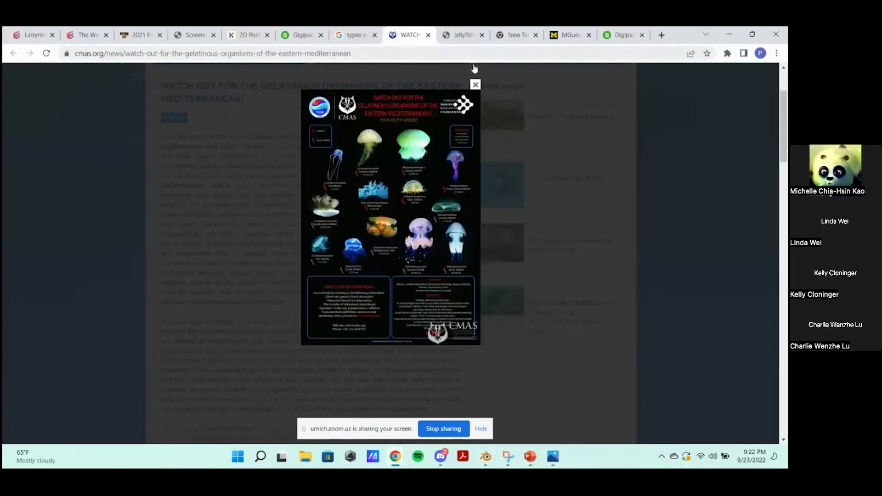
{"action": "left_click", "coordinate": [461, 35]}
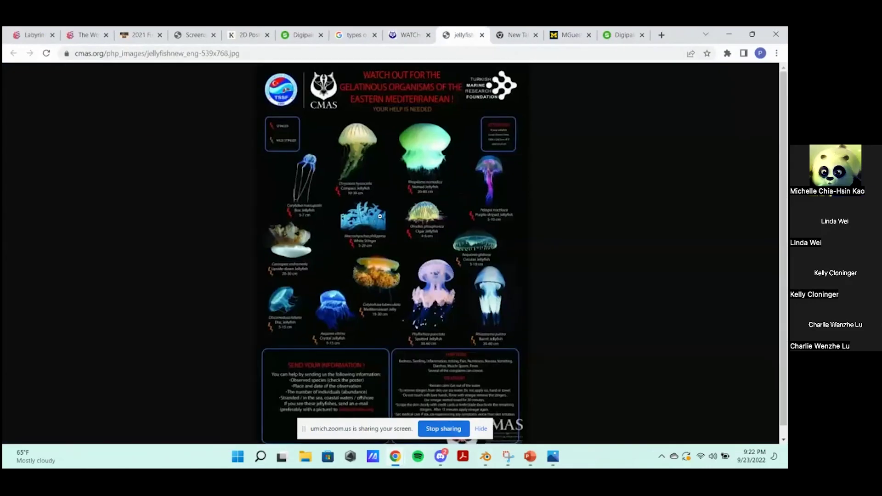
{"action": "left_click", "coordinate": [428, 35]}
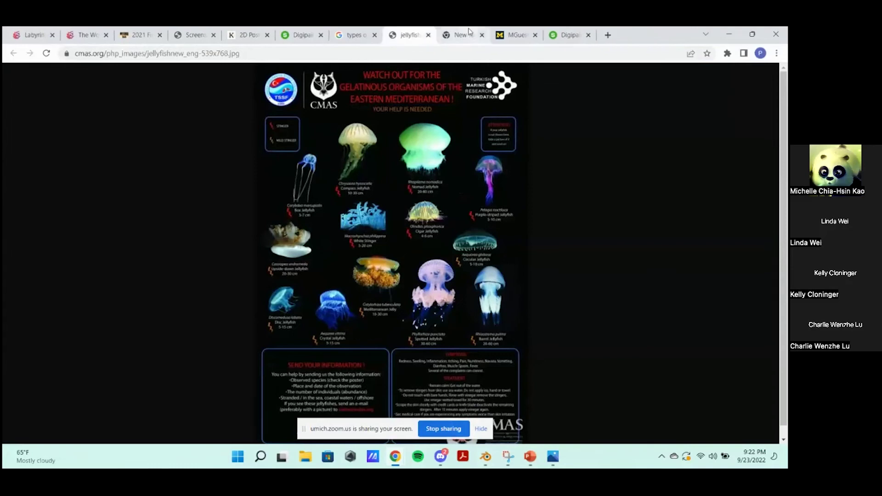
{"action": "left_click", "coordinate": [469, 31]}
- Search 'immortal jellyfish', then search again using the species name Turritopsis dohrnii
{"action": "left_click", "coordinate": [149, 50]}
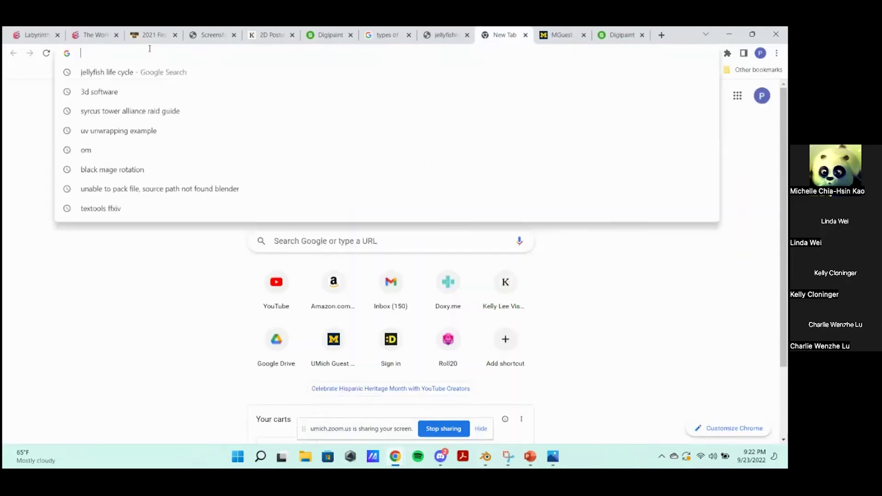
{"action": "type", "text": "immortal jellyfish"}
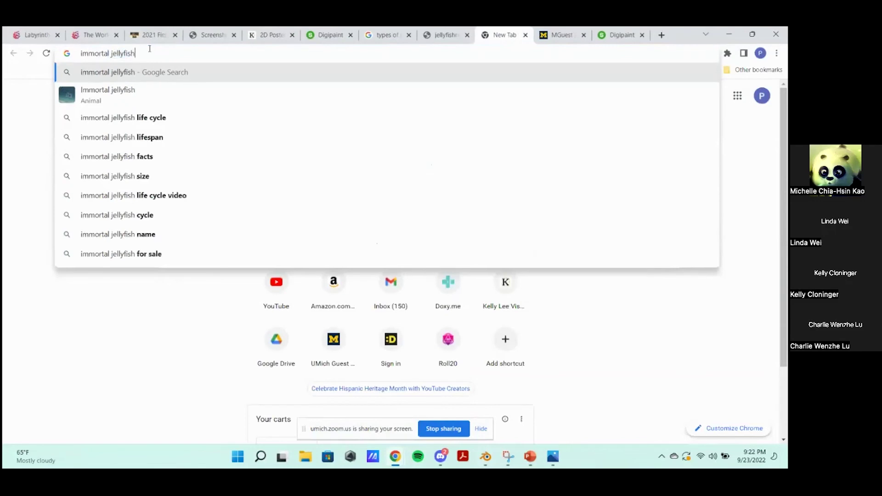
{"action": "key", "text": "Return"}
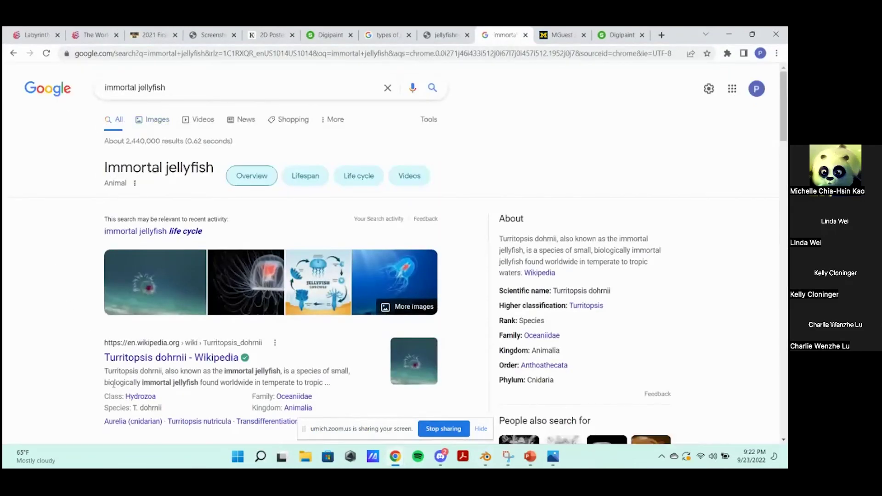
{"action": "left_click_drag", "start_coordinate": [97, 362], "coordinate": [186, 358]}
{"action": "key", "text": "ctrl+c"}
{"action": "left_click", "coordinate": [177, 88]}
{"action": "key", "text": "ctrl+a"}
{"action": "key", "text": "ctrl+v"}
{"action": "key", "text": "Return"}
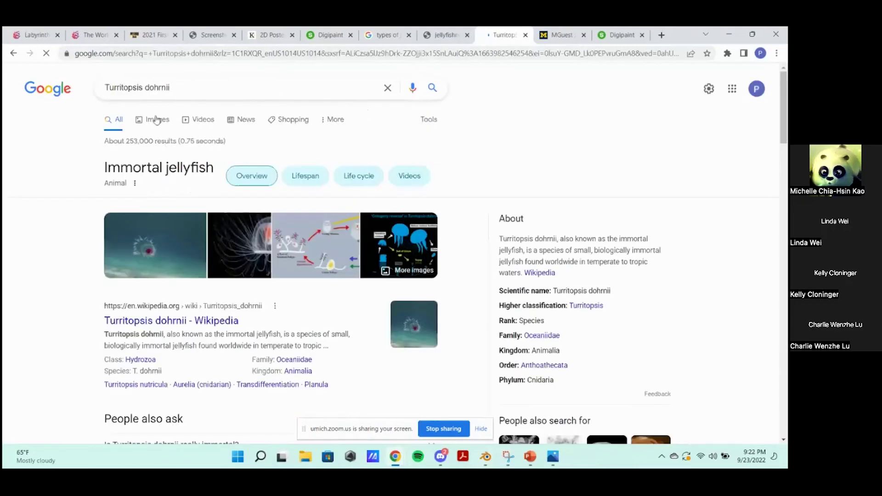
- Preview Turritopsis dohrnii image photos from AMNH, immortal-jellyfish.com, Natural History Museum and ABC, then return to Blender
{"action": "left_click", "coordinate": [157, 119]}
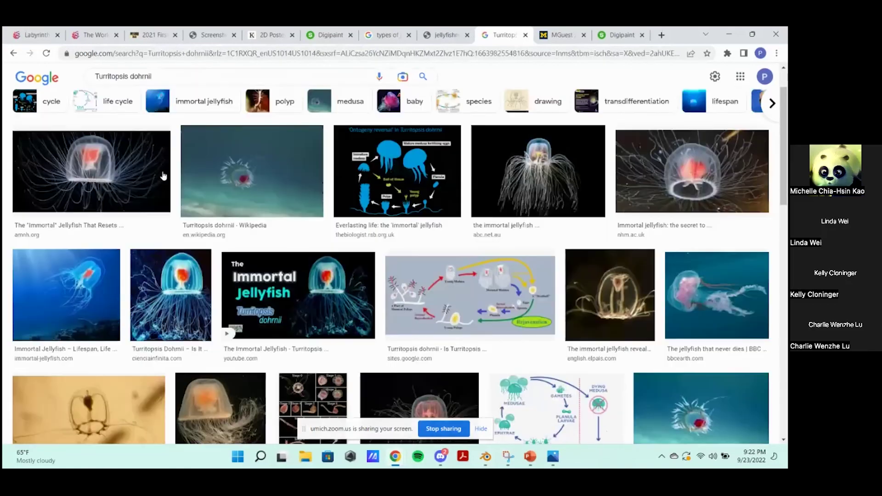
{"action": "left_click", "coordinate": [88, 170]}
{"action": "left_click", "coordinate": [360, 260]}
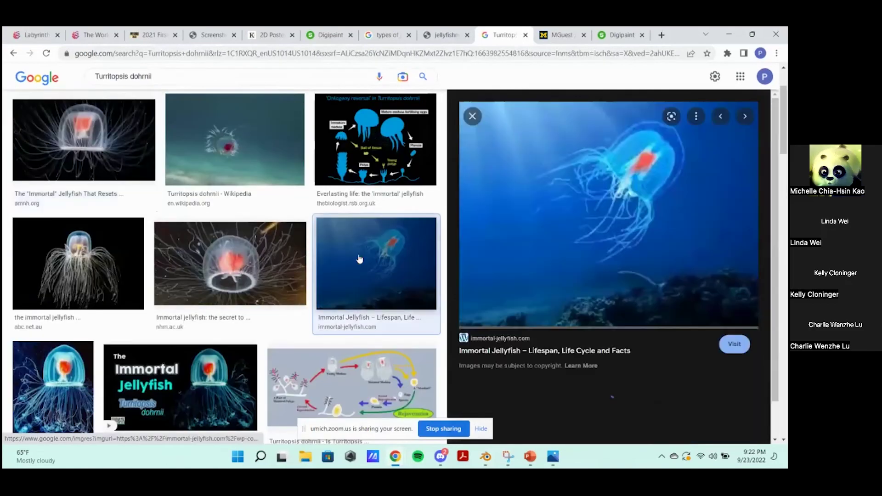
{"action": "left_click", "coordinate": [250, 268]}
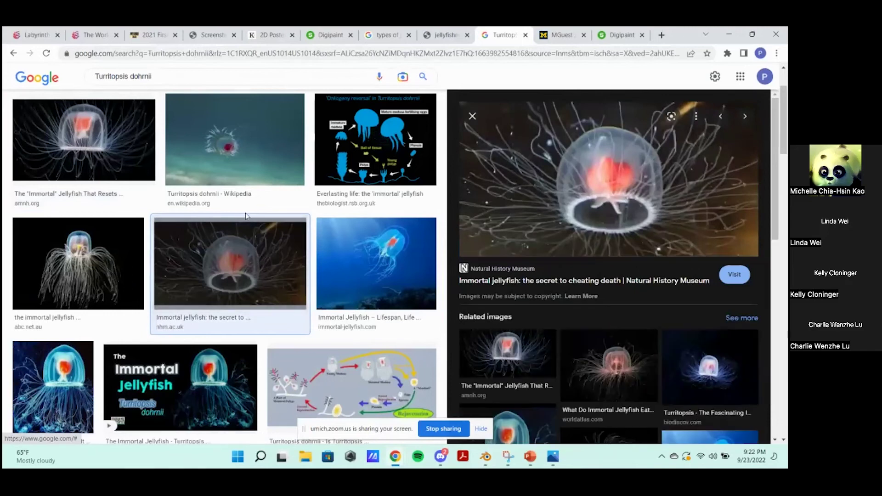
{"action": "left_click", "coordinate": [128, 223]}
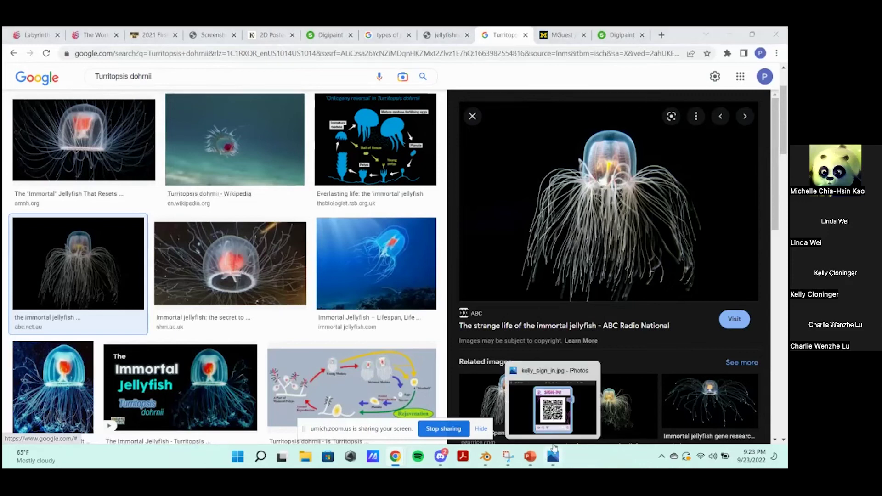
{"action": "left_click", "coordinate": [485, 456]}
{"action": "key", "text": "shift+a"}
- Add a UV sphere and view it straight from the front
{"action": "mouse_move", "coordinate": [305, 237]}
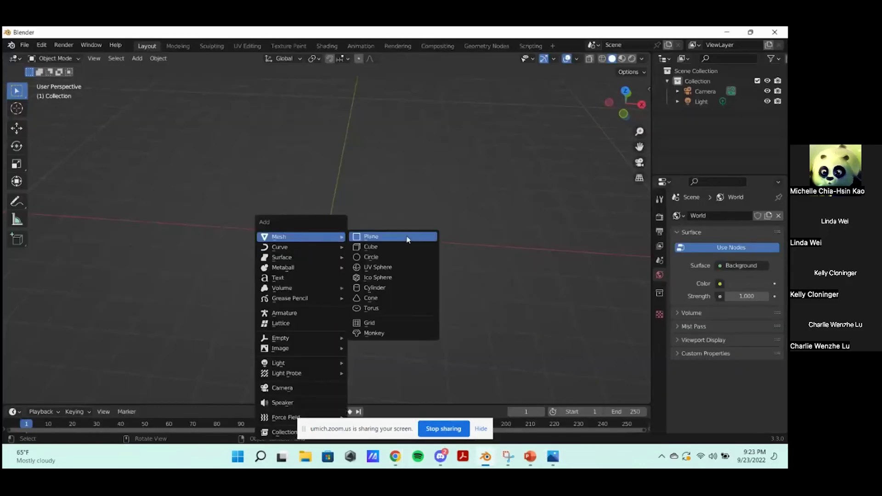
{"action": "left_click", "coordinate": [403, 267]}
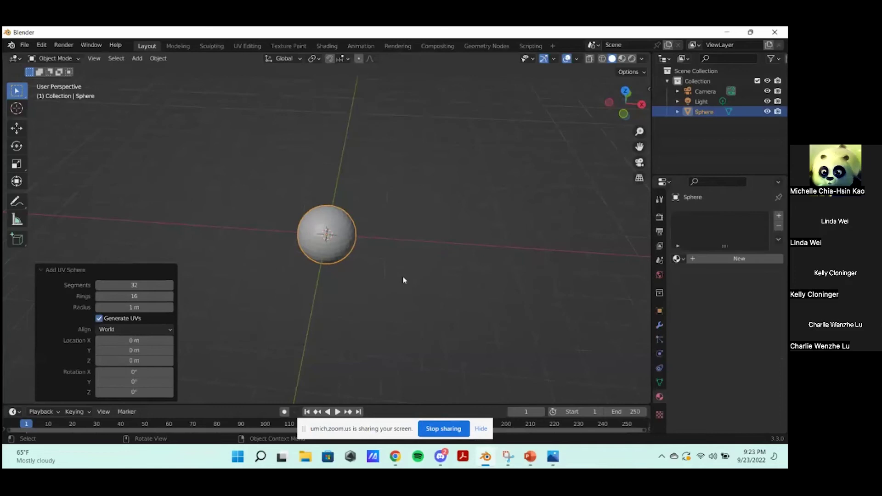
{"action": "middle_click_drag", "start_coordinate": [368, 303], "coordinate": [386, 281]}
{"action": "scroll", "coordinate": [387, 279], "scroll_direction": "up", "scroll_amount": 4}
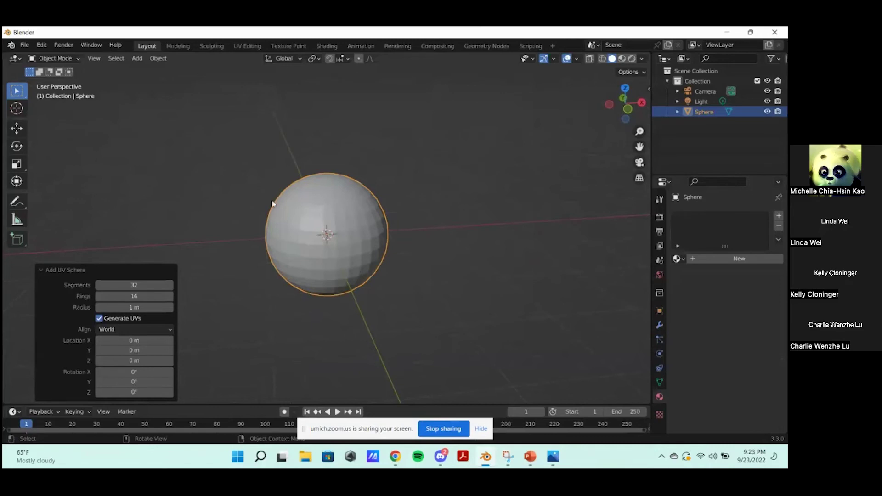
{"action": "left_click", "coordinate": [628, 109]}
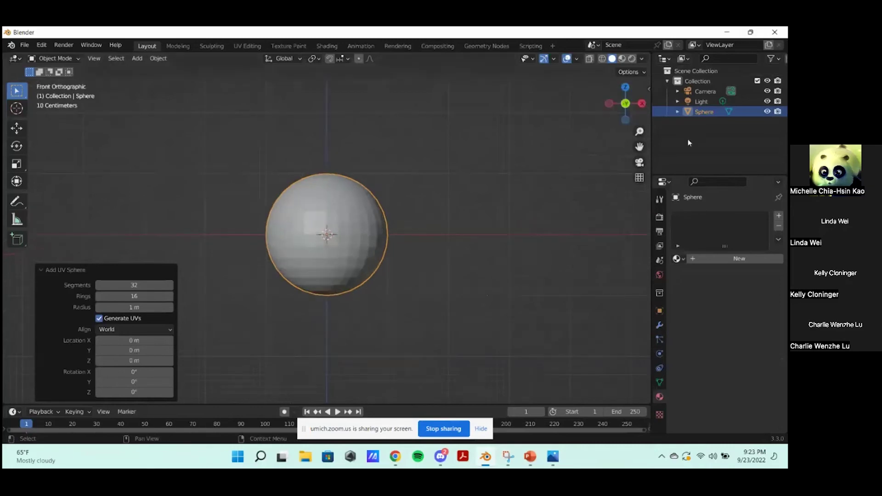
- Delete the sphere's lower-half vertices in Edit Mode, switch to Solid shading and return to Object Mode
{"action": "key", "text": "Tab"}
{"action": "mouse_move", "coordinate": [385, 305]}
{"action": "left_mouse_down"}
{"action": "mouse_move", "coordinate": [484, 388]}
{"action": "mouse_move", "coordinate": [282, 251]}
{"action": "mouse_move", "coordinate": [208, 239]}
{"action": "left_mouse_up"}
{"action": "left_click", "coordinate": [602, 59]}
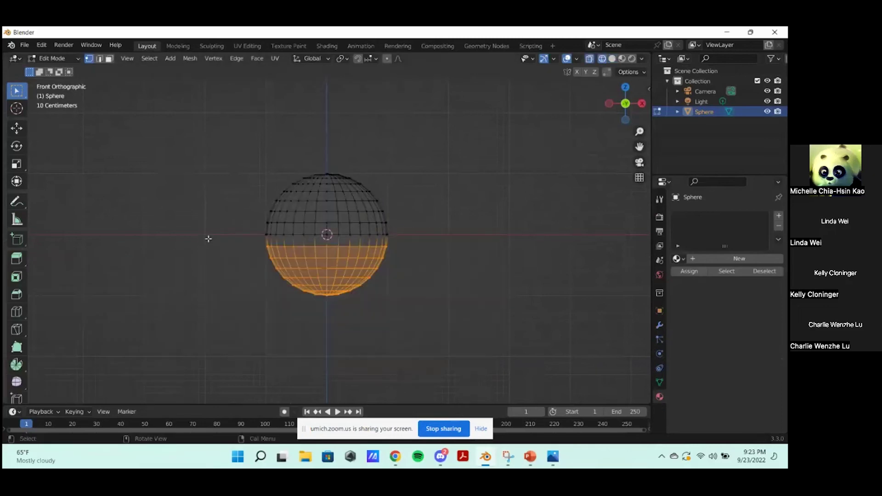
{"action": "key", "text": "x"}
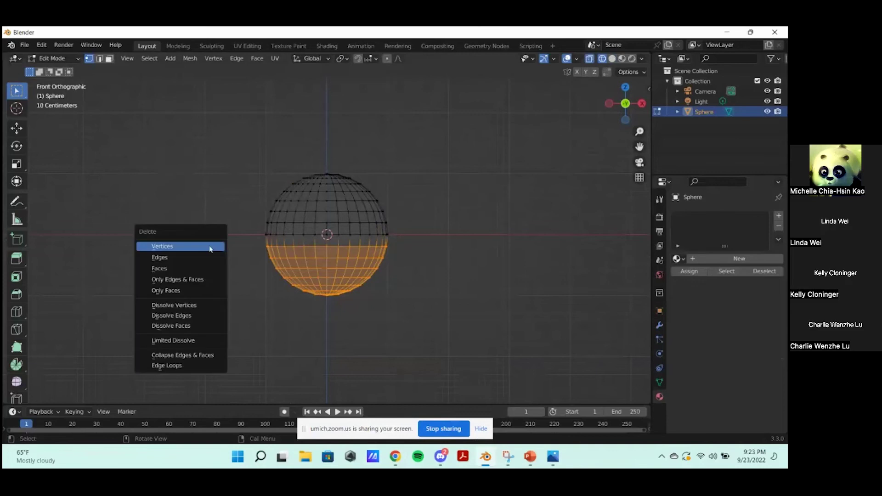
{"action": "left_click", "coordinate": [209, 245]}
{"action": "left_click_drag", "start_coordinate": [625, 103], "coordinate": [524, 211]}
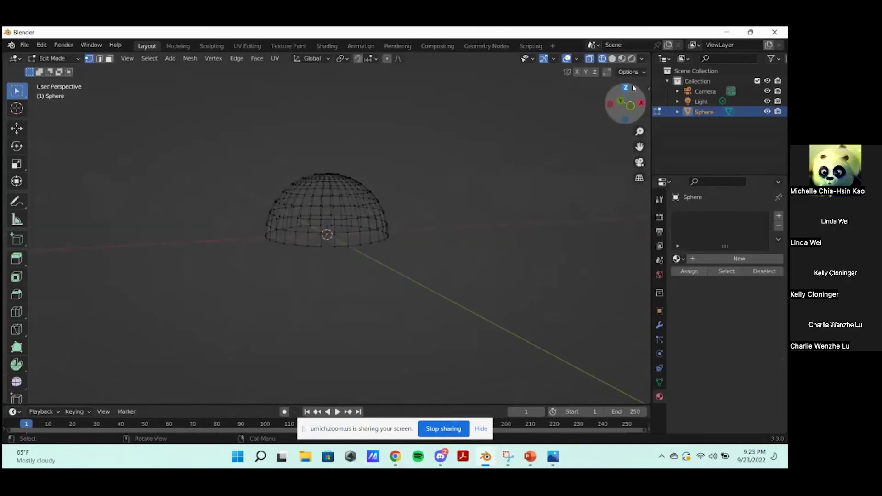
{"action": "left_click", "coordinate": [612, 59]}
{"action": "mouse_move", "coordinate": [487, 213]}
{"action": "middle_mouse_down"}
{"action": "mouse_move", "coordinate": [500, 252]}
{"action": "mouse_move", "coordinate": [461, 274]}
{"action": "mouse_move", "coordinate": [480, 272]}
{"action": "middle_mouse_up"}
{"action": "key", "text": "Tab"}
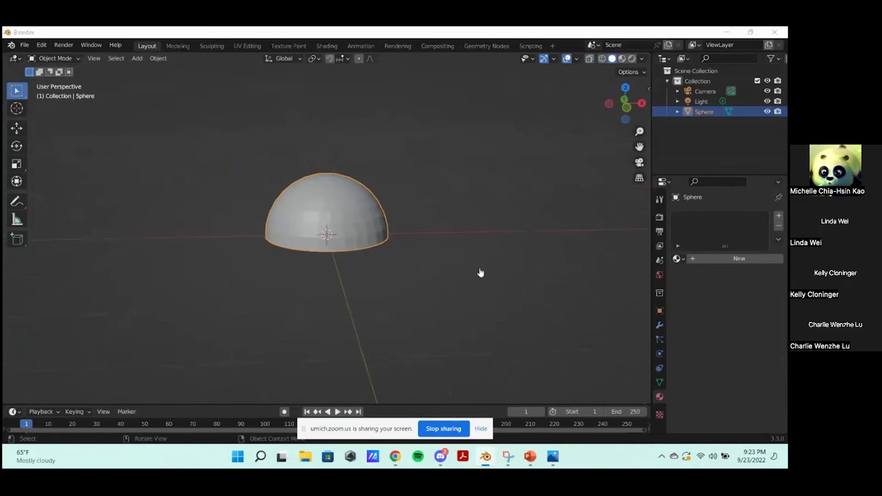
{"action": "key", "text": "alt+Tab"}
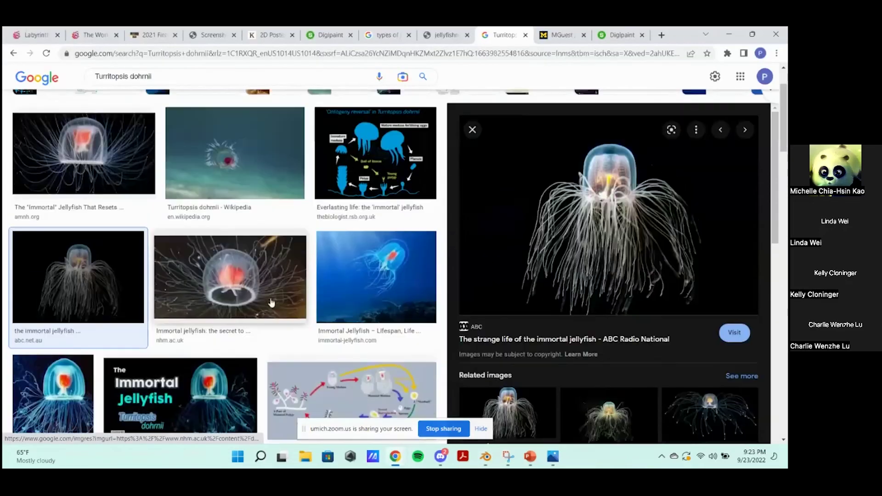
- Glance at the dome in Blender, then preview the AMNH immortal jellyfish photo in Chrome
{"action": "scroll", "coordinate": [269, 298], "scroll_direction": "down", "scroll_amount": 1}
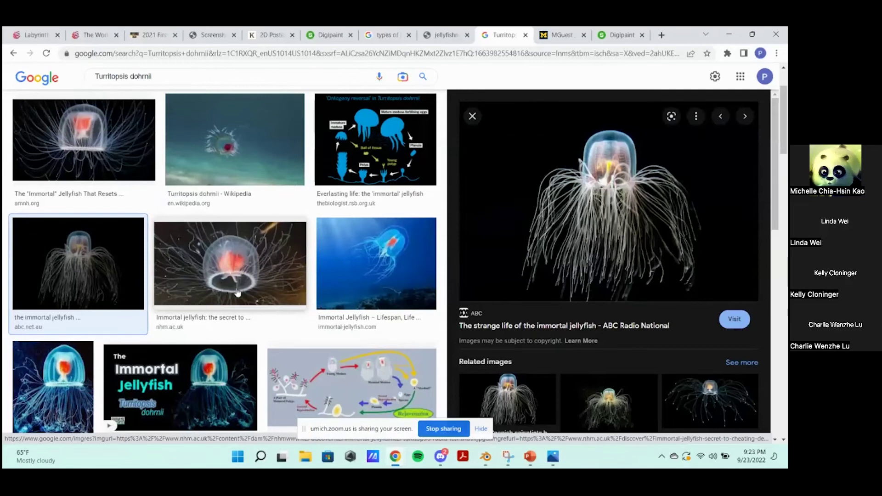
{"action": "key", "text": "alt+Tab"}
{"action": "middle_click_drag", "start_coordinate": [441, 219], "coordinate": [444, 294]}
{"action": "key", "text": "alt+Tab"}
{"action": "left_click", "coordinate": [111, 158]}
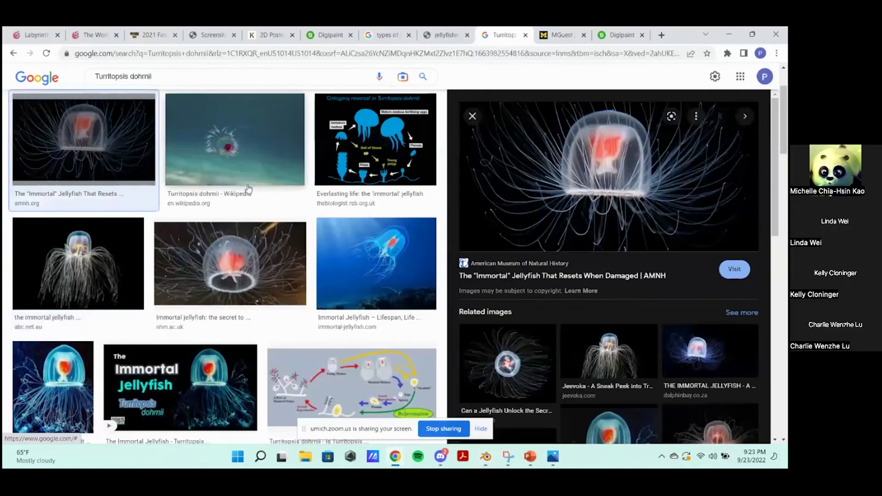
- Select the whole dome and extrude it along normals inward by -0.265 m, then return to Chrome
{"action": "key", "text": "alt+Tab"}
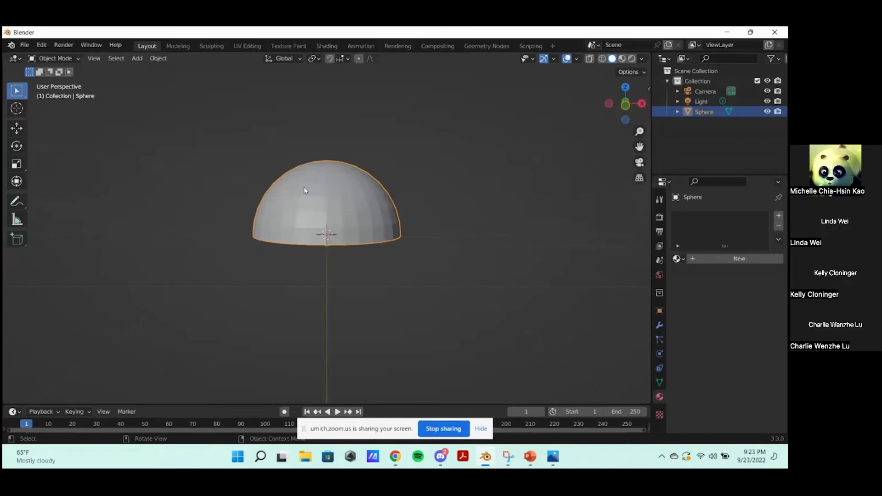
{"action": "middle_click_drag", "start_coordinate": [450, 304], "coordinate": [446, 282]}
{"action": "key", "text": "Tab"}
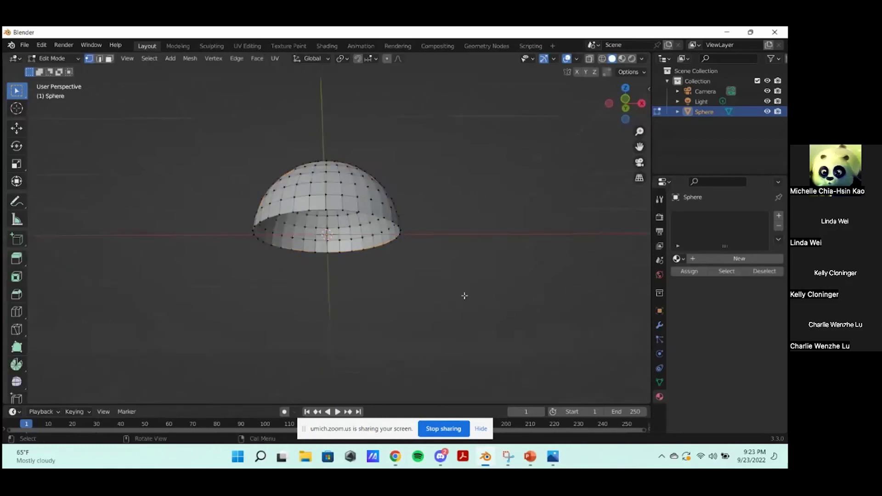
{"action": "key", "text": "a"}
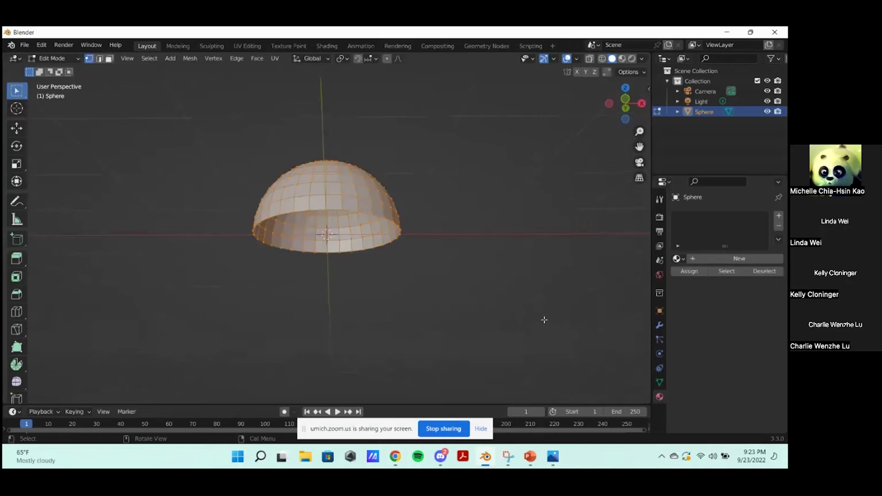
{"action": "left_click_drag", "start_coordinate": [16, 258], "coordinate": [79, 304]}
{"action": "mouse_move", "coordinate": [327, 149]}
{"action": "left_mouse_down"}
{"action": "mouse_move", "coordinate": [329, 168]}
{"action": "mouse_move", "coordinate": [340, 158]}
{"action": "left_mouse_up"}
{"action": "middle_click_drag", "start_coordinate": [349, 170], "coordinate": [419, 154]}
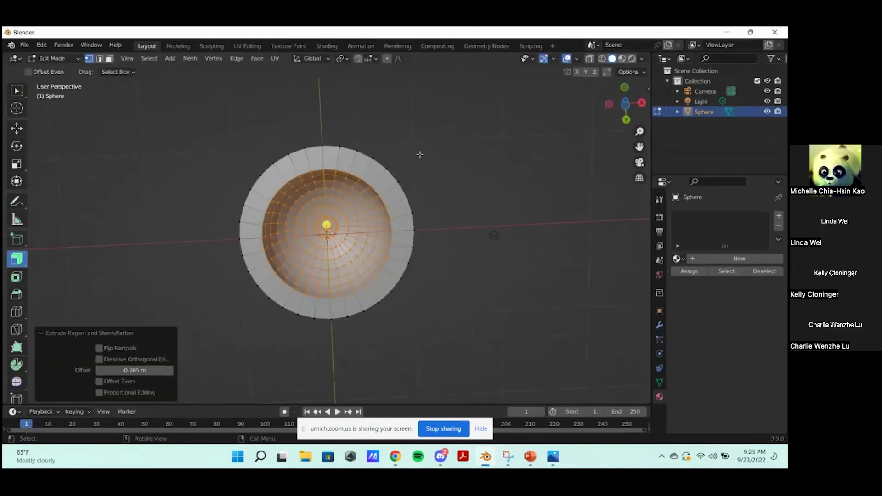
{"action": "scroll", "coordinate": [518, 212], "scroll_direction": "up", "scroll_amount": 3}
{"action": "scroll", "coordinate": [518, 213], "scroll_direction": "down", "scroll_amount": 3}
{"action": "middle_click_drag", "start_coordinate": [518, 213], "coordinate": [348, 220]}
{"action": "key", "text": "alt+Tab"}
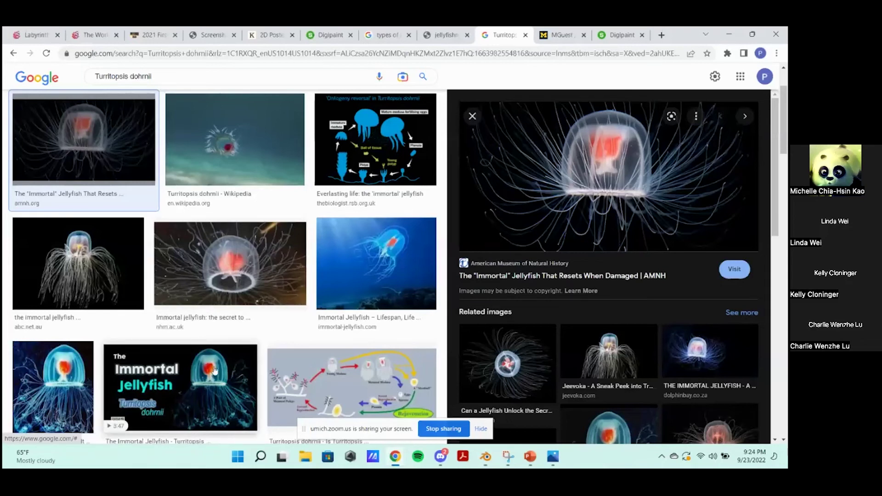
- Preview 'The Immortal Jellyfish' YouTube result, then return to the Blender dome in edge select mode
{"action": "left_click", "coordinate": [215, 370]}
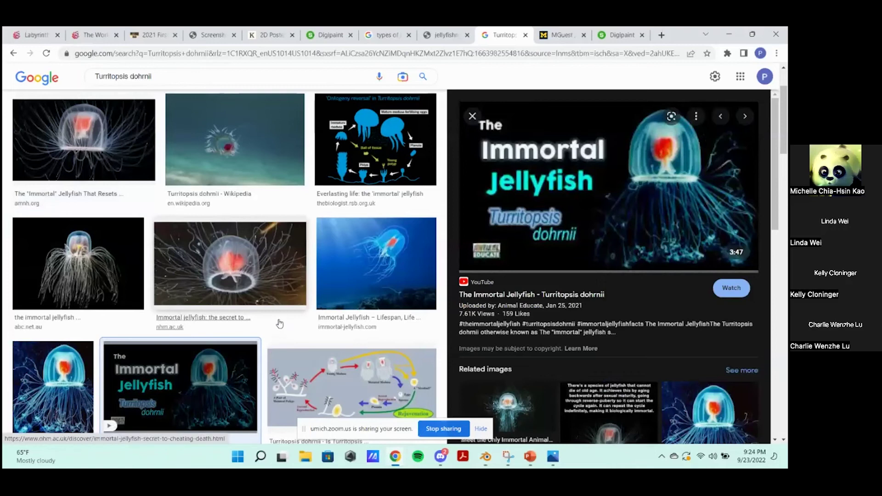
{"action": "key", "text": "alt+Tab"}
{"action": "key", "text": "2"}
{"action": "scroll", "coordinate": [292, 184], "scroll_direction": "up", "scroll_amount": 2}
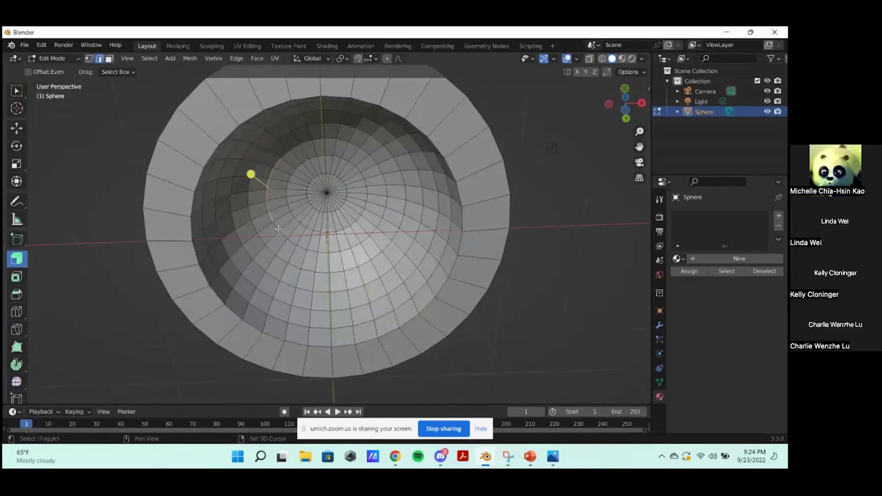
- Push the dome's top pole vertex down about -0.348 m into a funnel-shaped inner stalk
{"action": "left_click", "coordinate": [395, 214], "text": "ctrl"}
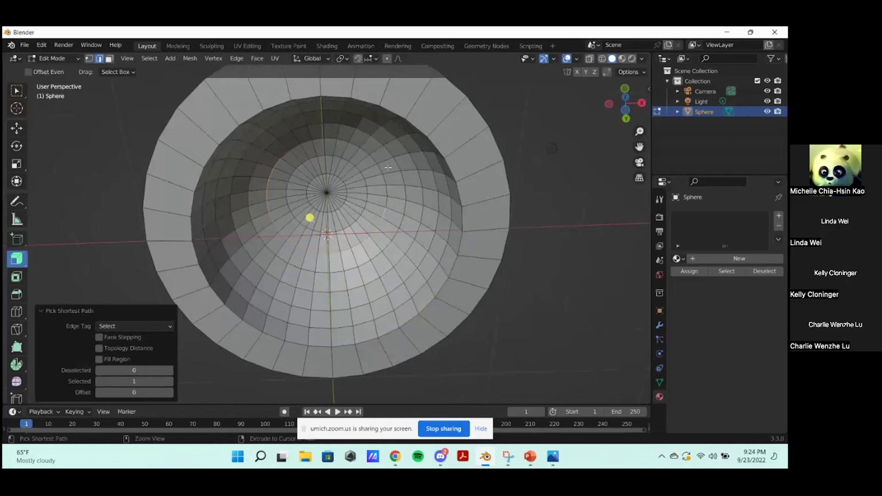
{"action": "middle_click_drag", "start_coordinate": [288, 152], "coordinate": [366, 200]}
{"action": "left_click", "coordinate": [327, 118]}
{"action": "key", "text": "alt+s"}
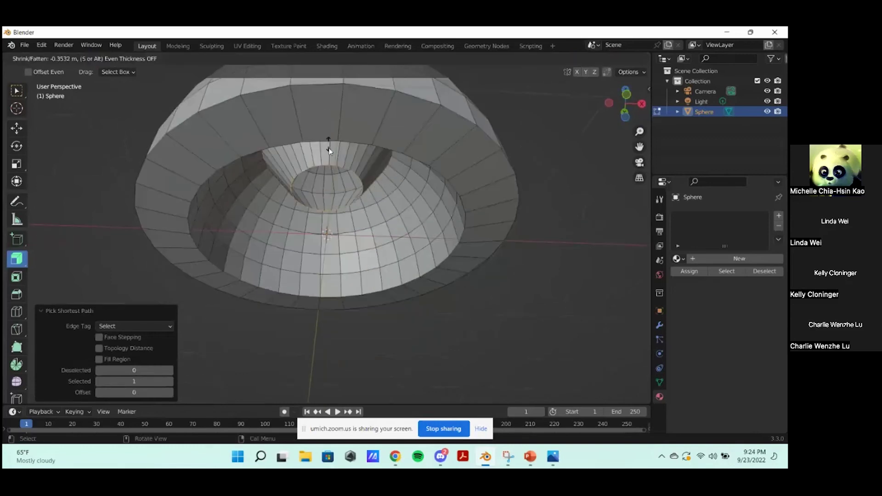
{"action": "left_click_drag", "start_coordinate": [329, 163], "coordinate": [330, 150]}
{"action": "middle_click_drag", "start_coordinate": [331, 150], "coordinate": [334, 131]}
{"action": "key", "text": "g"}
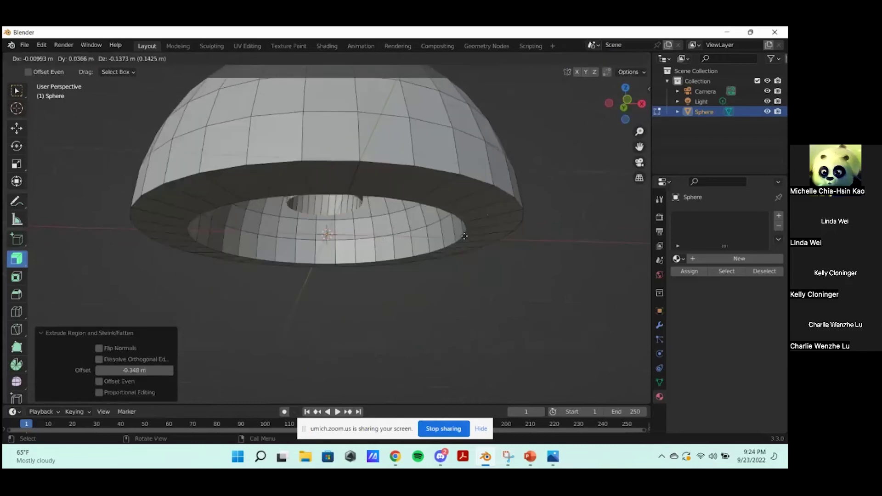
{"action": "left_click", "coordinate": [469, 264]}
{"action": "middle_click_drag", "start_coordinate": [468, 270], "coordinate": [395, 275]}
{"action": "scroll", "coordinate": [533, 201], "scroll_direction": "down", "scroll_amount": 4}
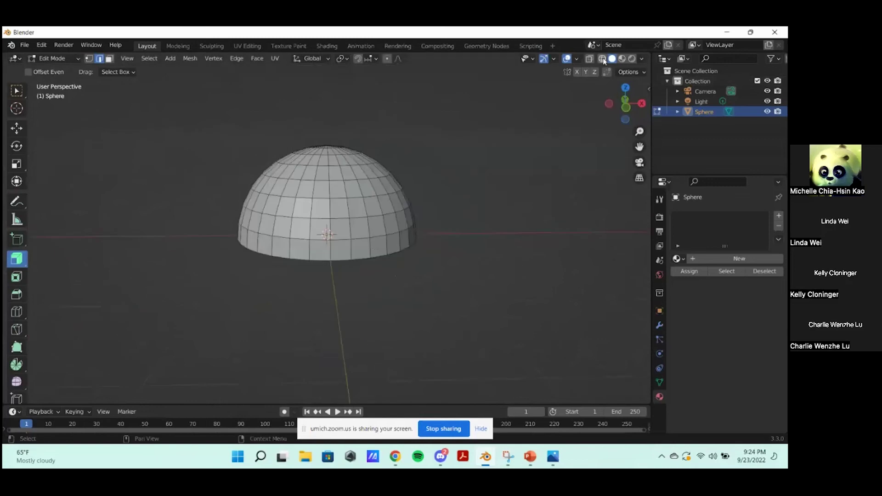
- Inspect the dome in wireframe from the right side view
{"action": "left_click", "coordinate": [602, 58]}
{"action": "middle_click_drag", "start_coordinate": [477, 239], "coordinate": [480, 246]}
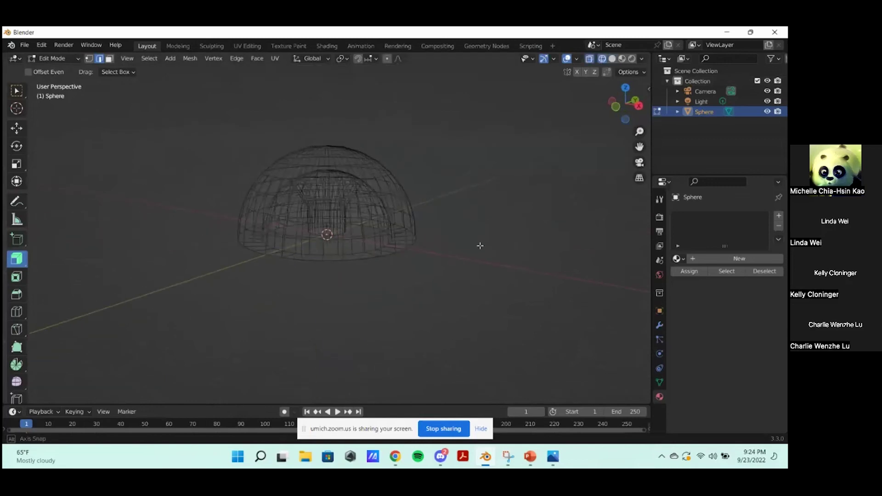
{"action": "left_click", "coordinate": [638, 106]}
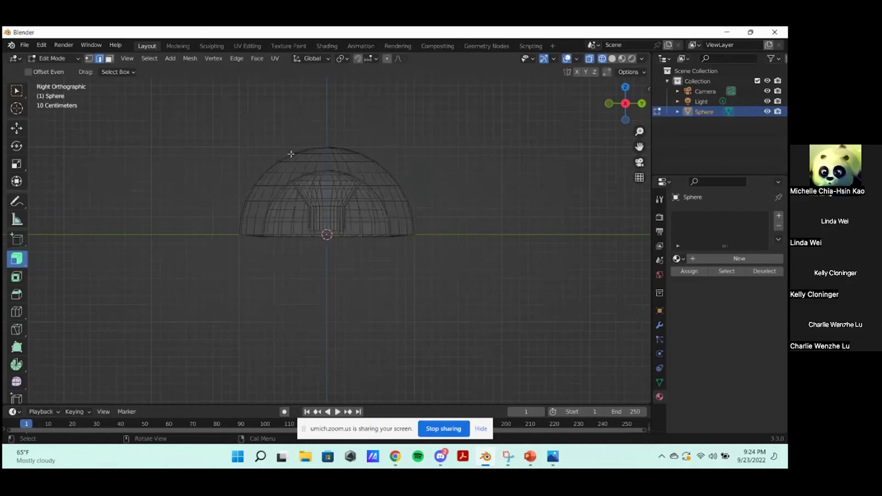
- Return to object mode, check the reference images, then show the bell solid shaded and deselected
{"action": "key", "text": "Tab"}
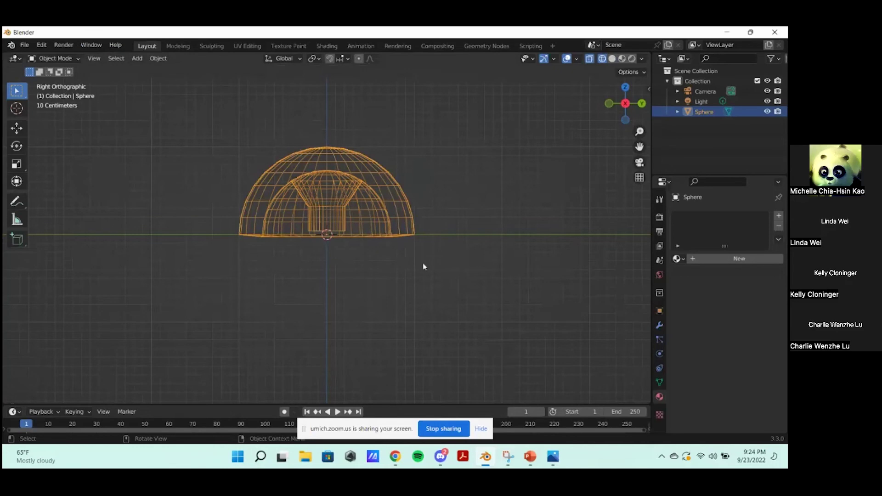
{"action": "key", "text": "alt+Tab"}
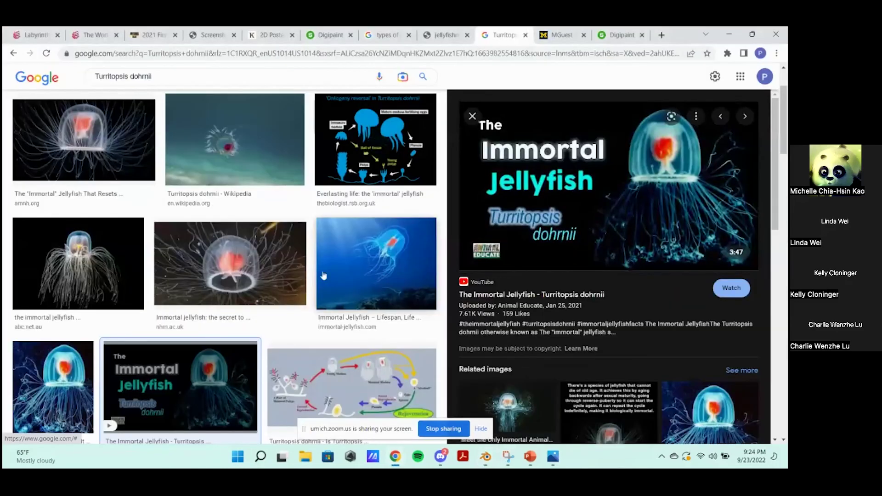
{"action": "key", "text": "alt+Tab"}
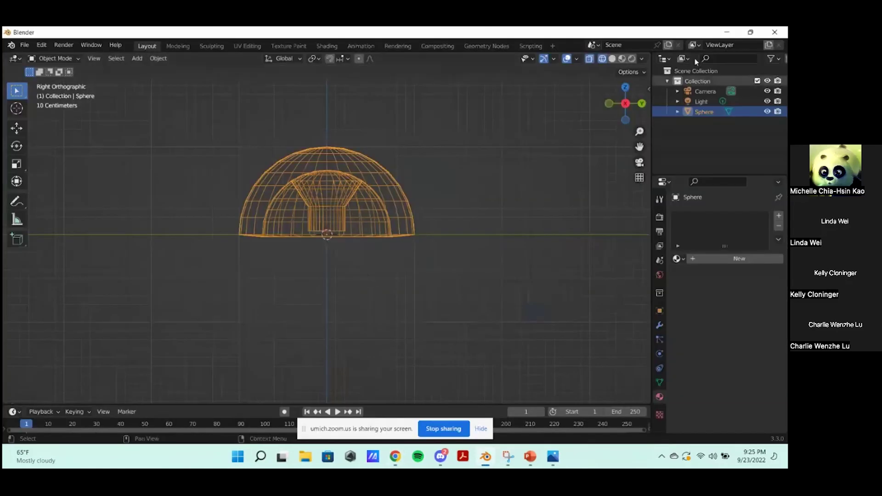
{"action": "left_click", "coordinate": [612, 59]}
{"action": "left_click", "coordinate": [508, 315]}
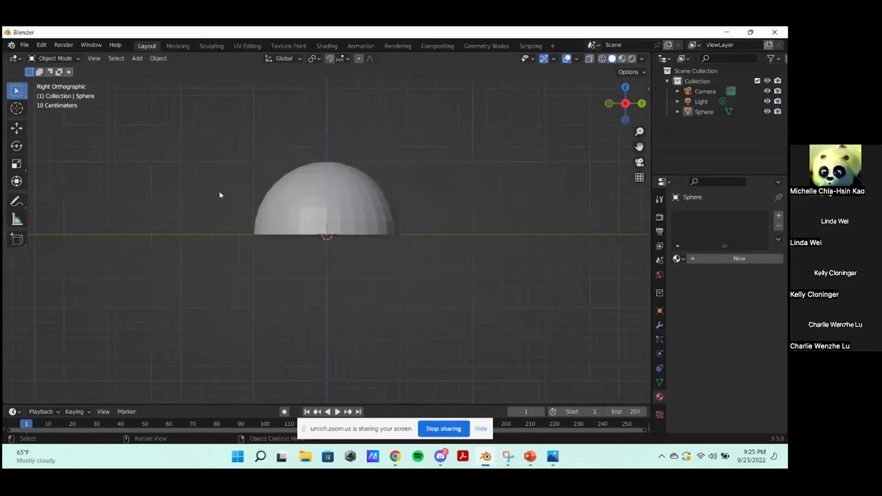
- Add a Path curve to the scene, undoing an accidental Bezier curve first
{"action": "key", "text": "shift+a"}
{"action": "mouse_move", "coordinate": [202, 208]}
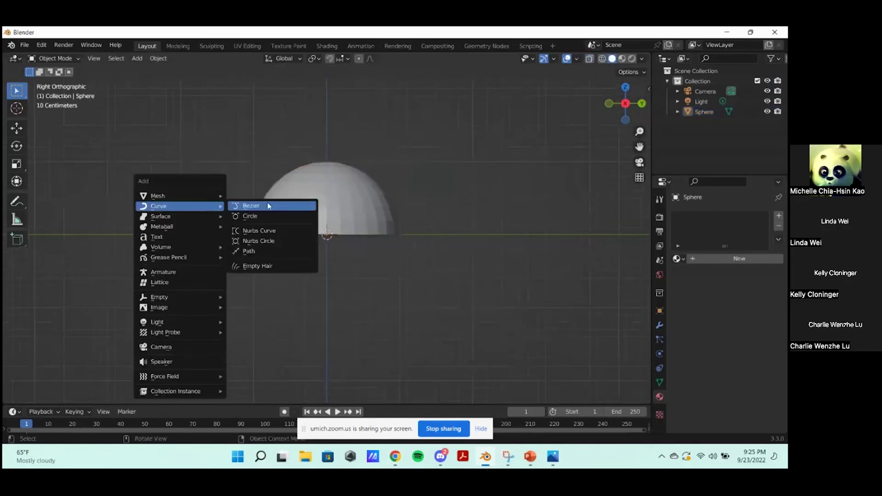
{"action": "left_click", "coordinate": [268, 207]}
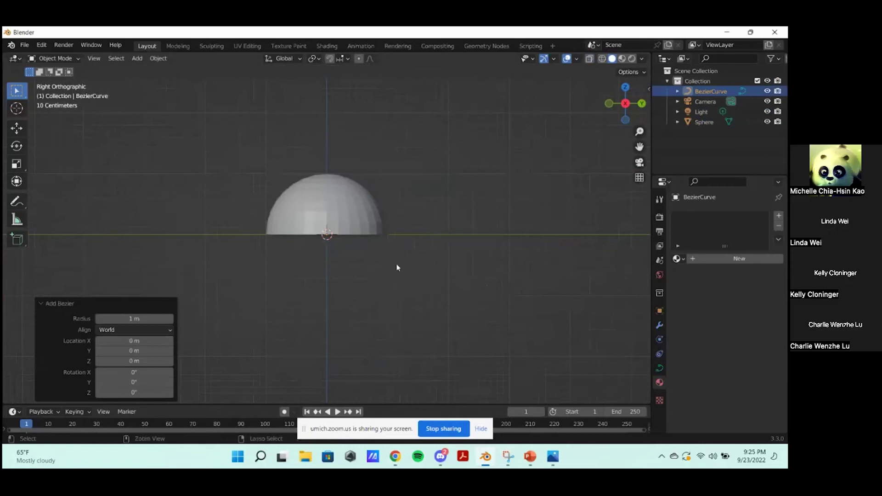
{"action": "key", "text": "ctrl+z"}
{"action": "key", "text": "shift+a"}
{"action": "mouse_move", "coordinate": [349, 247]}
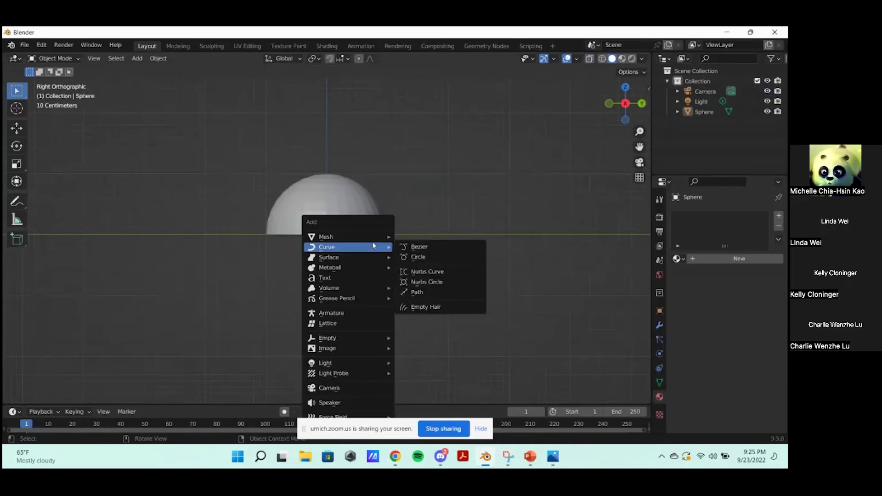
{"action": "left_click", "coordinate": [448, 294]}
{"action": "scroll", "coordinate": [449, 277], "scroll_direction": "down", "scroll_amount": 1}
- Move the path near the bell, scale it down and rotate it near-vertical
{"action": "key", "text": "g"}
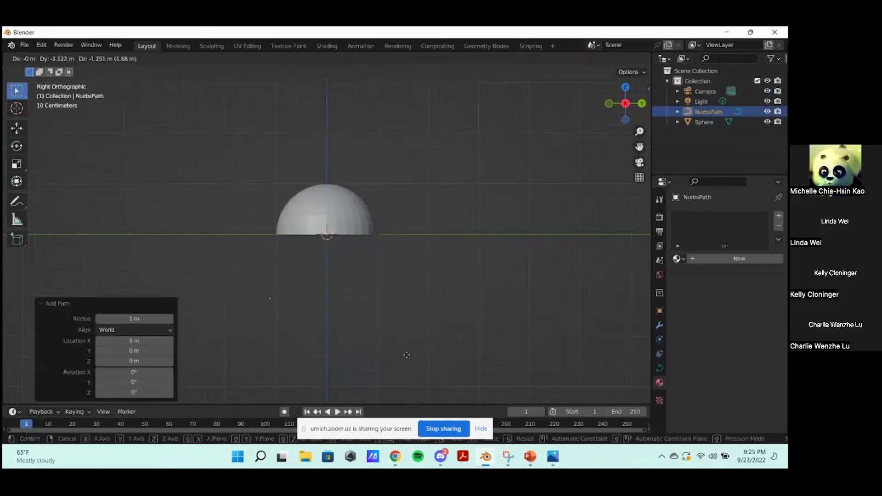
{"action": "left_click", "coordinate": [432, 330]}
{"action": "middle_click_drag", "start_coordinate": [430, 330], "coordinate": [562, 344]}
{"action": "key", "text": "s"}
{"action": "left_click", "coordinate": [455, 330]}
{"action": "key", "text": "r"}
{"action": "left_click", "coordinate": [415, 340]}
{"action": "middle_click_drag", "start_coordinate": [414, 339], "coordinate": [381, 316]}
{"action": "key", "text": "s"}
{"action": "left_click", "coordinate": [413, 299]}
- Drag the path's control points lower and outward to bend it like a tentacle
{"action": "key", "text": "Tab"}
{"action": "left_click_drag", "start_coordinate": [242, 234], "coordinate": [291, 276]}
{"action": "key", "text": "g"}
{"action": "left_click", "coordinate": [283, 271]}
{"action": "left_click_drag", "start_coordinate": [234, 278], "coordinate": [268, 306]}
{"action": "left_click_drag", "start_coordinate": [218, 255], "coordinate": [264, 314]}
{"action": "key", "text": "g"}
{"action": "left_click", "coordinate": [207, 307]}
{"action": "key", "text": "g"}
{"action": "left_click", "coordinate": [203, 356]}
- Tuck the path's top end under the bell's rim and reselect the tentacle in object mode
{"action": "left_click_drag", "start_coordinate": [270, 213], "coordinate": [315, 246]}
{"action": "key", "text": "g"}
{"action": "left_click", "coordinate": [386, 294]}
{"action": "key", "text": "Tab"}
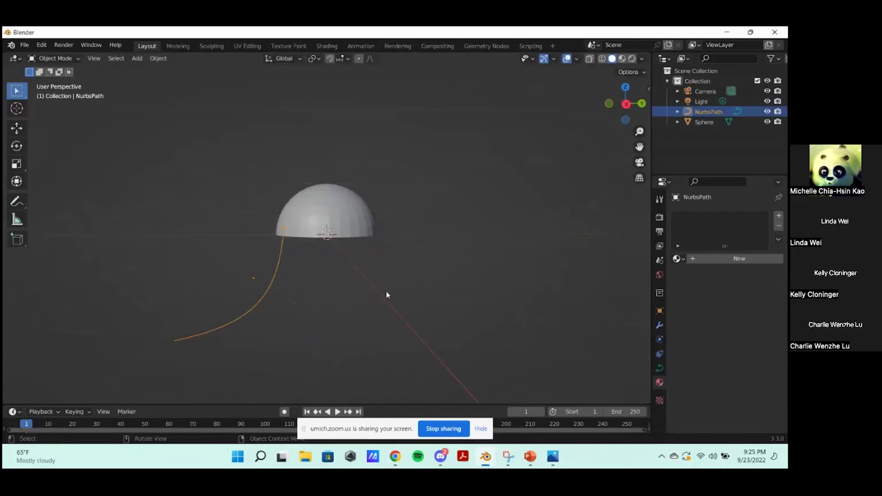
{"action": "left_click", "coordinate": [386, 292]}
{"action": "middle_click_drag", "start_coordinate": [385, 292], "coordinate": [382, 296]}
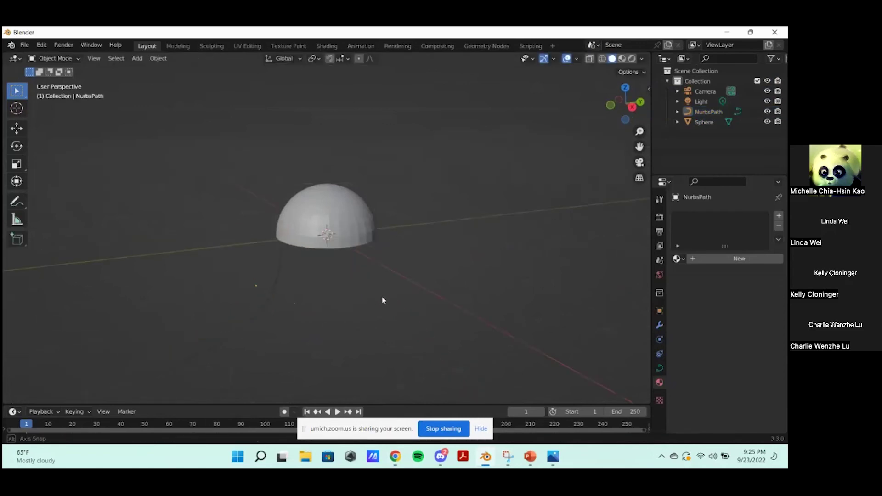
{"action": "left_click", "coordinate": [278, 282]}
- Set the tentacle curve's Geometry > Bevel depth to 0.12 m
{"action": "left_click", "coordinate": [660, 367]}
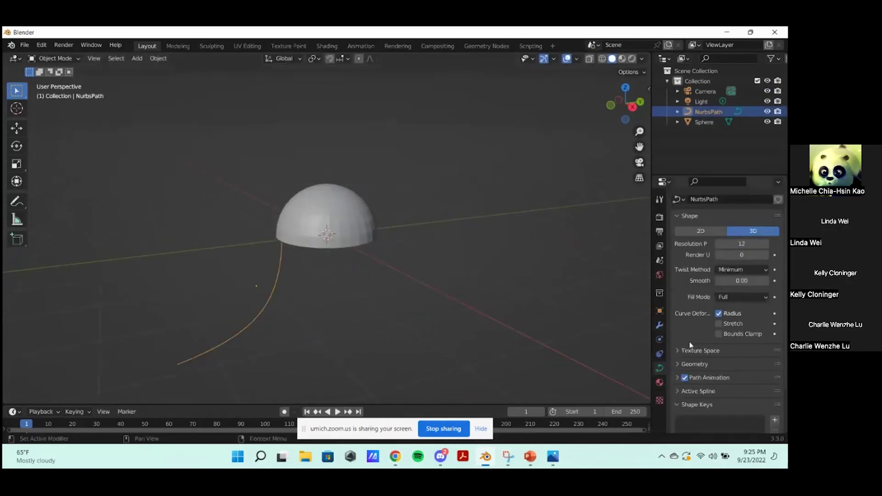
{"action": "scroll", "coordinate": [689, 345], "scroll_direction": "down", "scroll_amount": 3}
{"action": "left_click", "coordinate": [684, 312]}
{"action": "scroll", "coordinate": [710, 328], "scroll_direction": "down", "scroll_amount": 3}
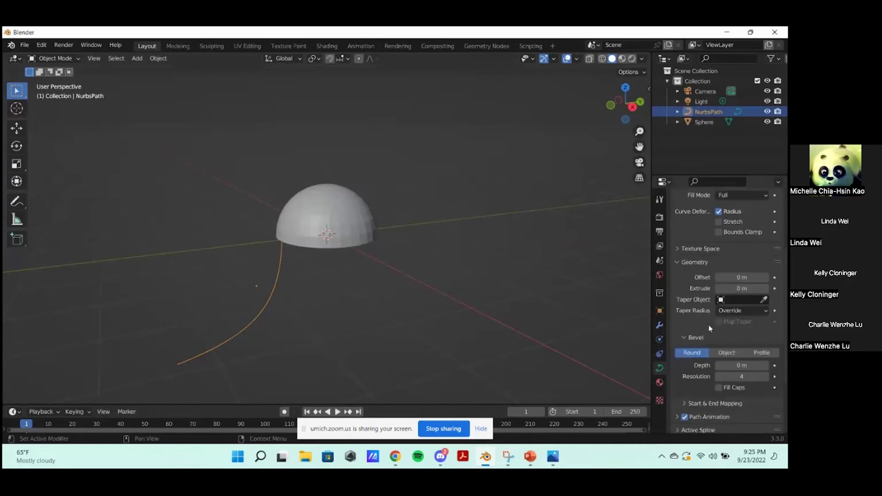
{"action": "scroll", "coordinate": [710, 328], "scroll_direction": "down", "scroll_amount": 1}
{"action": "left_click_drag", "start_coordinate": [763, 350], "coordinate": [773, 353]}
{"action": "left_click", "coordinate": [532, 330]}
{"action": "middle_click_drag", "start_coordinate": [531, 330], "coordinate": [239, 324]}
{"action": "key", "text": "alt+Tab"}
{"action": "key", "text": "alt+Tab"}
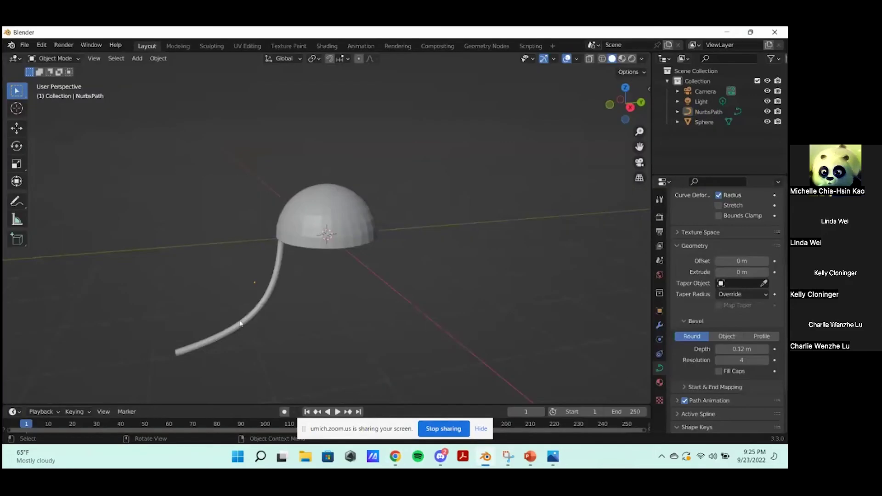
- Reselect the tentacle tube and open the Add Modifier menu in its modifier properties
{"action": "left_click", "coordinate": [263, 301]}
{"action": "scroll", "coordinate": [365, 300], "scroll_direction": "up", "scroll_amount": 1}
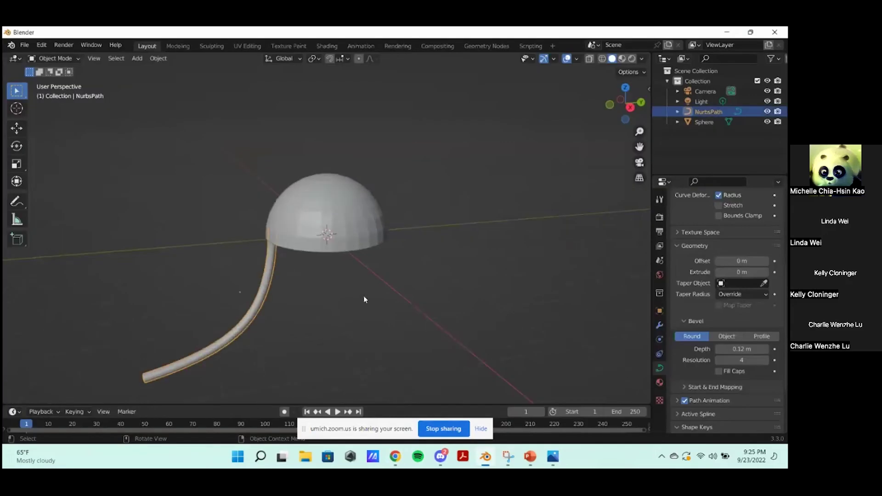
{"action": "scroll", "coordinate": [450, 225], "scroll_direction": "down", "scroll_amount": 1}
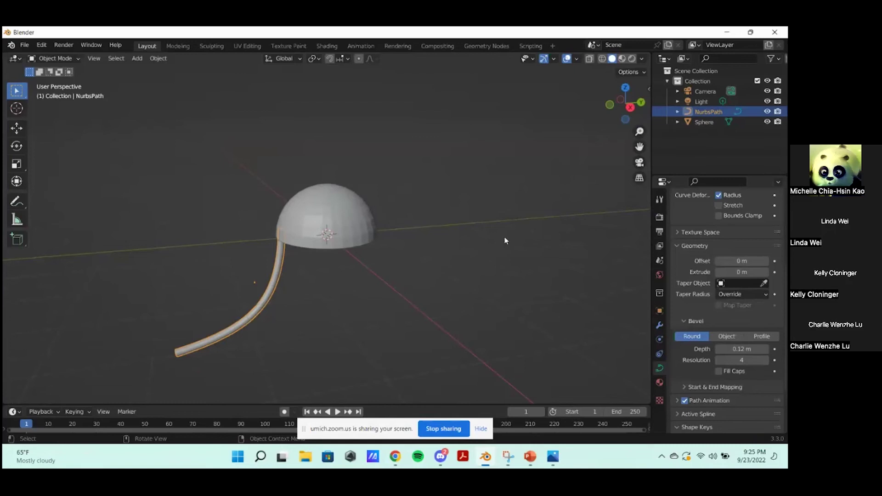
{"action": "left_click", "coordinate": [659, 325]}
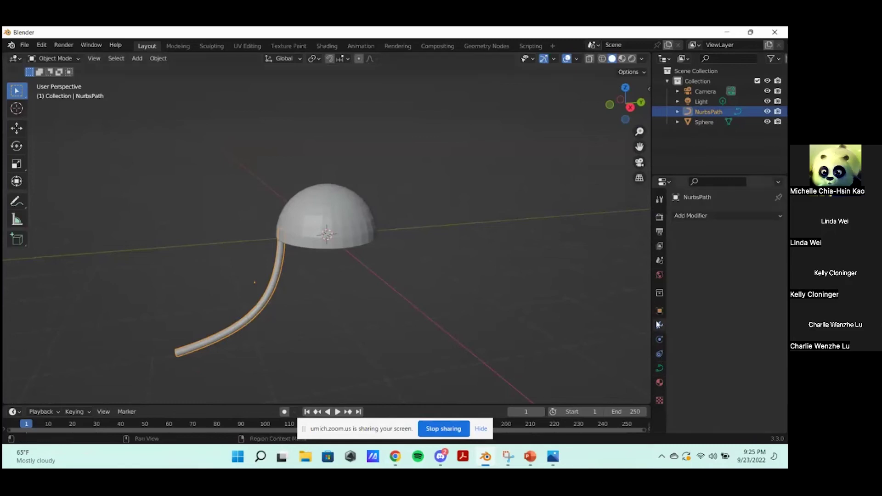
{"action": "left_click", "coordinate": [700, 215]}
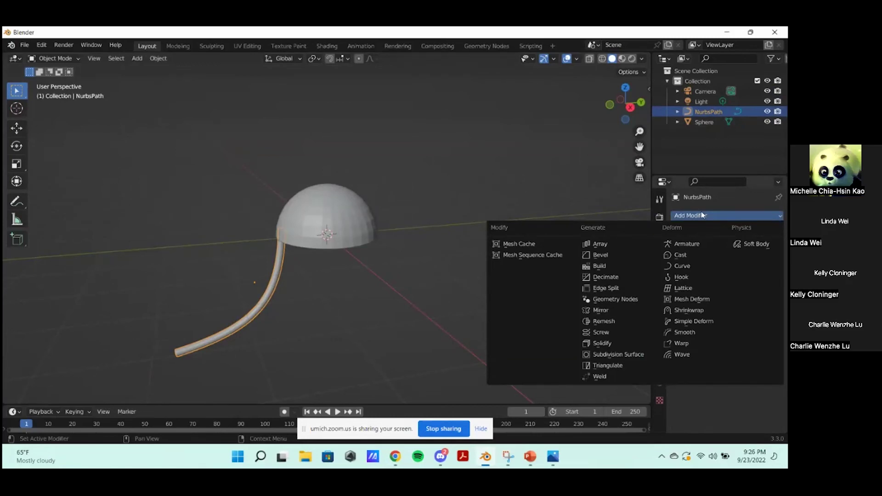
- Add an Array modifier to the tentacle with count 2 and relative X offset 0.200
{"action": "left_click", "coordinate": [701, 215]}
{"action": "left_click", "coordinate": [714, 215]}
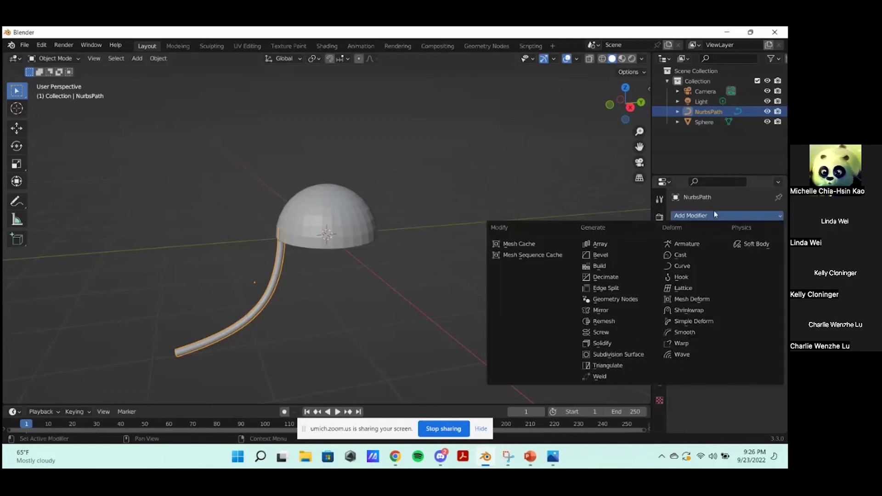
{"action": "left_click", "coordinate": [647, 250]}
{"action": "scroll", "coordinate": [459, 289], "scroll_direction": "down", "scroll_amount": 3}
{"action": "left_click_drag", "start_coordinate": [739, 263], "coordinate": [762, 262]}
{"action": "scroll", "coordinate": [396, 301], "scroll_direction": "down", "scroll_amount": 5}
{"action": "scroll", "coordinate": [306, 276], "scroll_direction": "up", "scroll_amount": 5}
{"action": "left_click_drag", "start_coordinate": [743, 260], "coordinate": [726, 261]}
{"action": "left_click_drag", "start_coordinate": [736, 291], "coordinate": [753, 311]}
{"action": "key", "text": "BackSpace"}
- Try constant offset distances, then set the Sphere as the array's offset object
{"action": "left_click", "coordinate": [714, 328]}
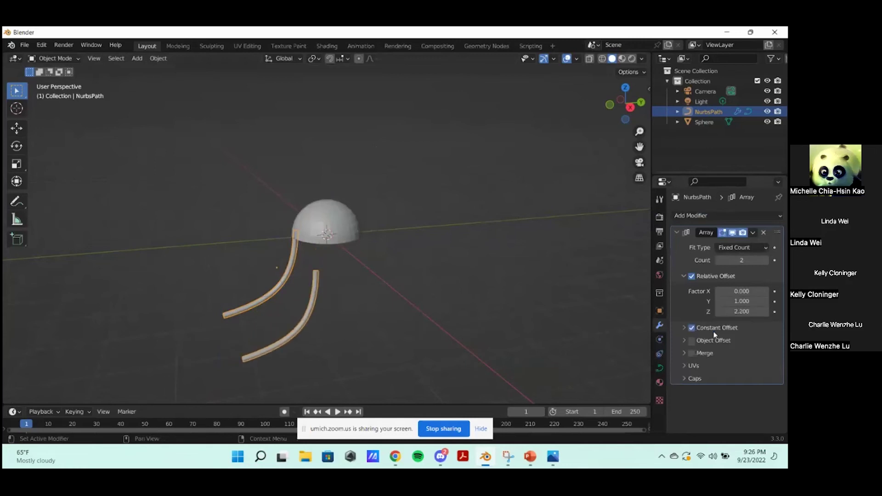
{"action": "left_click", "coordinate": [684, 328]}
{"action": "left_click_drag", "start_coordinate": [742, 342], "coordinate": [653, 349]}
{"action": "mouse_move", "coordinate": [723, 353]}
{"action": "left_mouse_down"}
{"action": "mouse_move", "coordinate": [739, 352]}
{"action": "mouse_move", "coordinate": [717, 354]}
{"action": "mouse_move", "coordinate": [717, 363]}
{"action": "left_mouse_up"}
{"action": "left_click", "coordinate": [684, 379]}
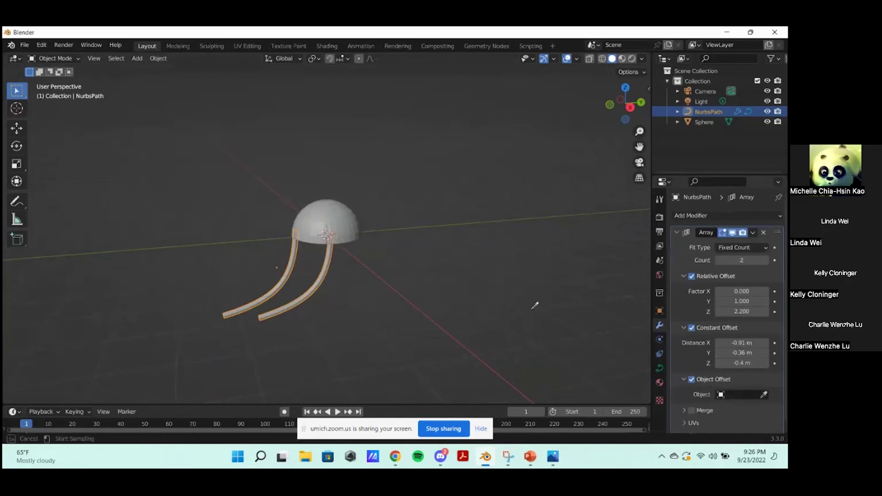
{"action": "left_click", "coordinate": [320, 207]}
{"action": "middle_click_drag", "start_coordinate": [390, 235], "coordinate": [441, 225]}
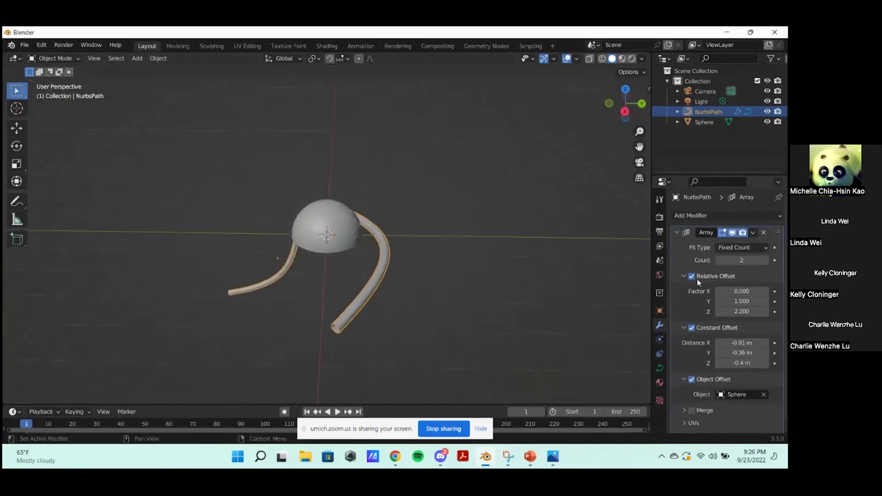
{"action": "left_click", "coordinate": [691, 327]}
- Raise the array count for more copies, then delete the Array modifier
{"action": "middle_click_drag", "start_coordinate": [634, 317], "coordinate": [647, 264]}
{"action": "mouse_move", "coordinate": [733, 260]}
{"action": "left_mouse_down"}
{"action": "mouse_move", "coordinate": [754, 264]}
{"action": "mouse_move", "coordinate": [730, 261]}
{"action": "mouse_move", "coordinate": [742, 261]}
{"action": "left_mouse_up"}
{"action": "scroll", "coordinate": [412, 249], "scroll_direction": "down", "scroll_amount": 4}
{"action": "scroll", "coordinate": [413, 230], "scroll_direction": "up", "scroll_amount": 2}
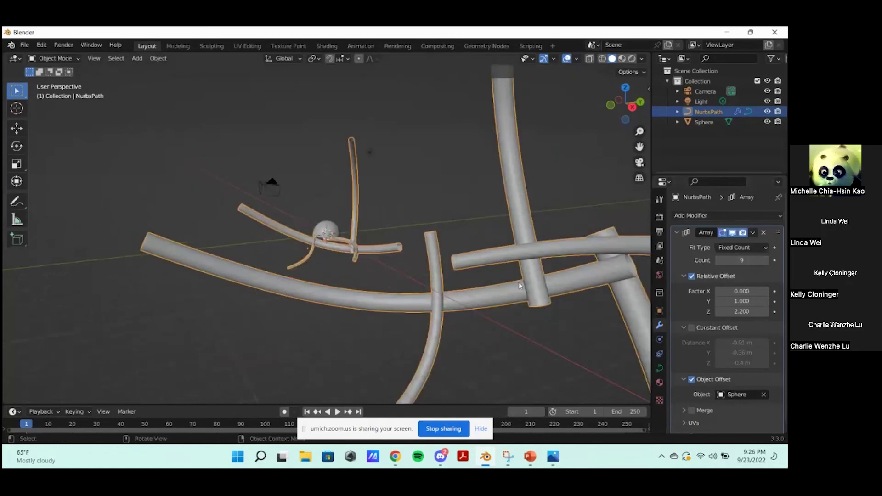
{"action": "scroll", "coordinate": [518, 279], "scroll_direction": "up", "scroll_amount": 2}
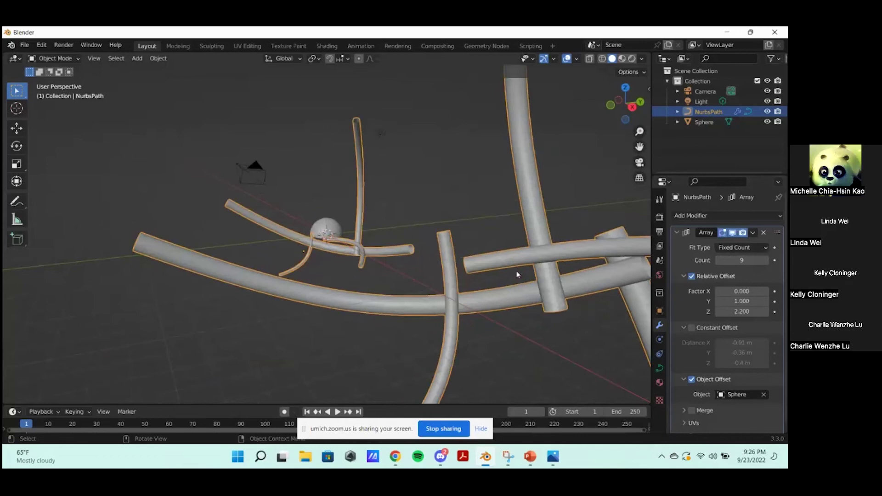
{"action": "left_click", "coordinate": [762, 233]}
{"action": "scroll", "coordinate": [294, 260], "scroll_direction": "up", "scroll_amount": 8}
{"action": "scroll", "coordinate": [321, 285], "scroll_direction": "down", "scroll_amount": 3}
- Duplicate the tentacle and move the copy away from the original
{"action": "key", "text": "shift+d"}
{"action": "left_click", "coordinate": [366, 305]}
{"action": "middle_click_drag", "start_coordinate": [366, 305], "coordinate": [416, 352]}
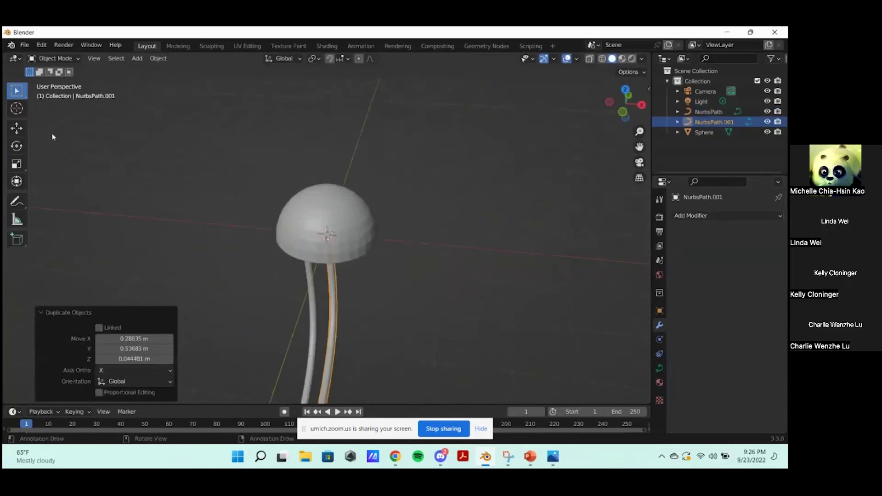
{"action": "key", "text": "g"}
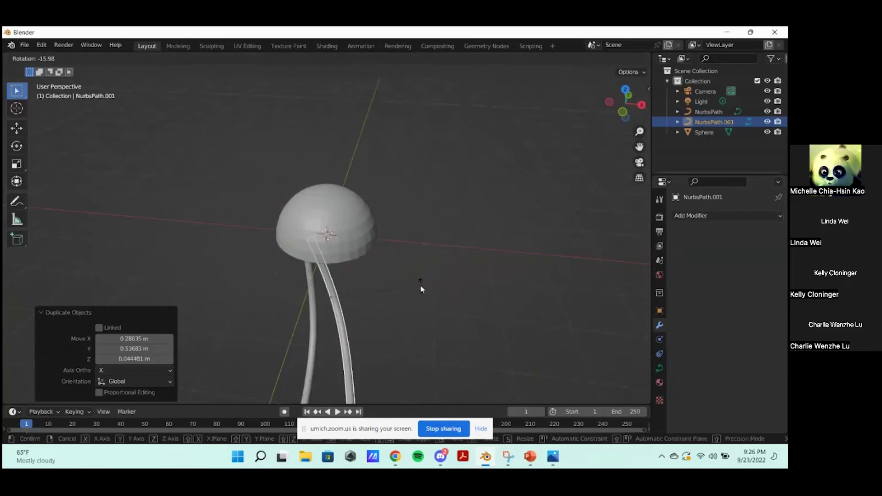
{"action": "left_click", "coordinate": [454, 302]}
{"action": "middle_click_drag", "start_coordinate": [453, 302], "coordinate": [342, 313]}
- Duplicate a third tentacle and tilt it outward
{"action": "key", "text": "shift+d"}
{"action": "left_click", "coordinate": [370, 315]}
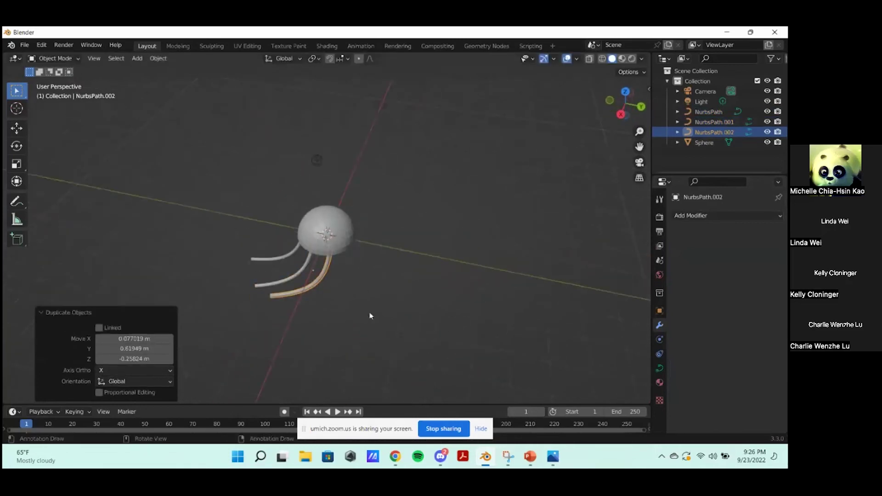
{"action": "scroll", "coordinate": [370, 316], "scroll_direction": "up", "scroll_amount": 2}
{"action": "left_click", "coordinate": [21, 149]}
{"action": "left_click_drag", "start_coordinate": [317, 318], "coordinate": [388, 320]}
- Duplicate a fourth and fifth tentacle, rotating and repositioning each
{"action": "key", "text": "shift+d"}
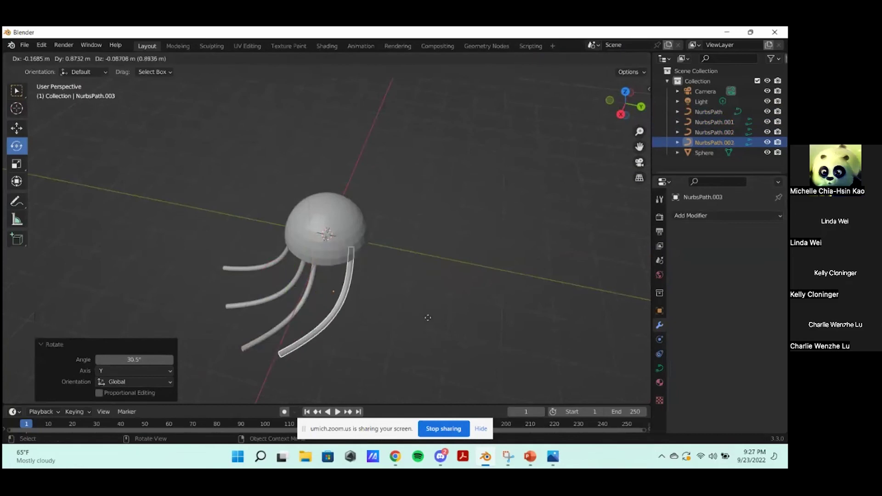
{"action": "left_click", "coordinate": [393, 317]}
{"action": "key", "text": "r"}
{"action": "key", "text": "r"}
{"action": "left_click", "coordinate": [392, 317]}
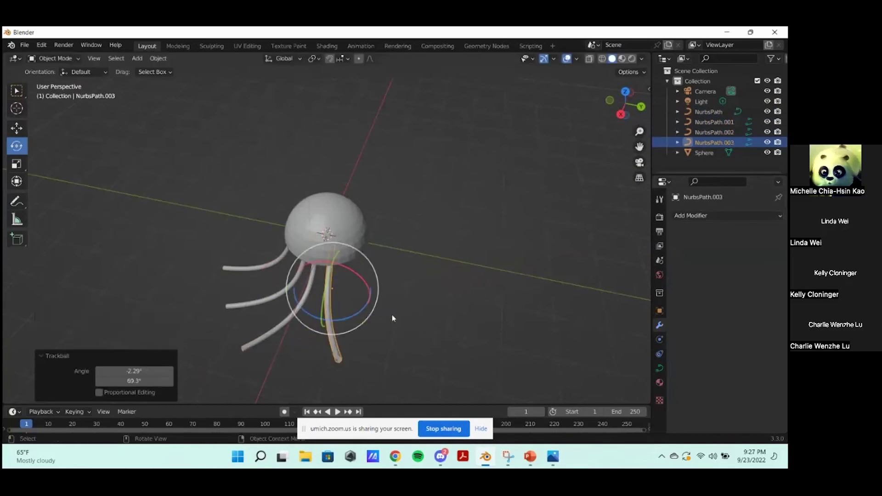
{"action": "key", "text": "shift+d"}
{"action": "left_click", "coordinate": [413, 305]}
{"action": "key", "text": "r"}
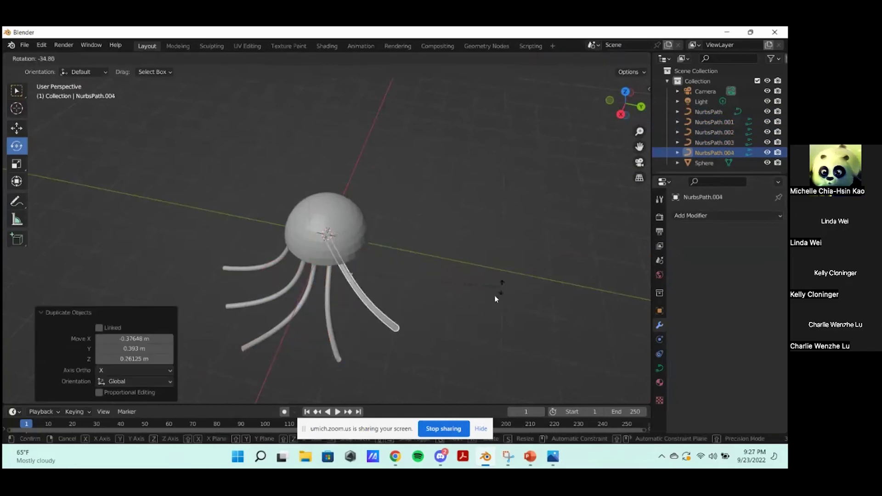
{"action": "left_click", "coordinate": [477, 329]}
{"action": "key", "text": "g"}
{"action": "left_click", "coordinate": [495, 310]}
- Raise the fifth tentacle and NurbsPath.003 up under the dome
{"action": "middle_click_drag", "start_coordinate": [495, 310], "coordinate": [535, 297]}
{"action": "middle_click_drag", "start_coordinate": [425, 299], "coordinate": [473, 266]}
{"action": "key", "text": "g"}
{"action": "left_click", "coordinate": [352, 394]}
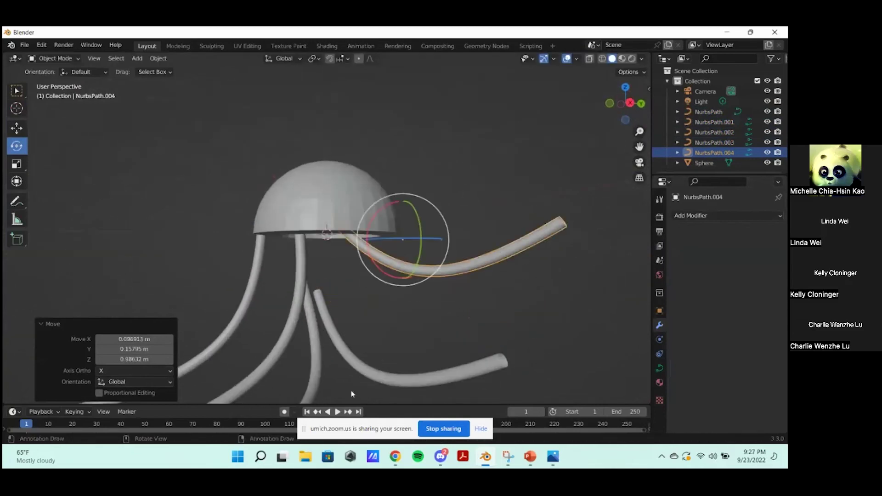
{"action": "left_click", "coordinate": [365, 370]}
{"action": "key", "text": "g"}
{"action": "left_click", "coordinate": [354, 349]}
{"action": "middle_click_drag", "start_coordinate": [354, 350], "coordinate": [430, 369]}
- Reposition the front tentacle NurbsPath.002, then select the dome and view its modifiers
{"action": "left_click", "coordinate": [282, 362]}
{"action": "key", "text": "g"}
{"action": "left_click", "coordinate": [285, 345]}
{"action": "scroll", "coordinate": [398, 365], "scroll_direction": "down", "scroll_amount": 3}
{"action": "key", "text": "Tab"}
{"action": "key", "text": "Tab"}
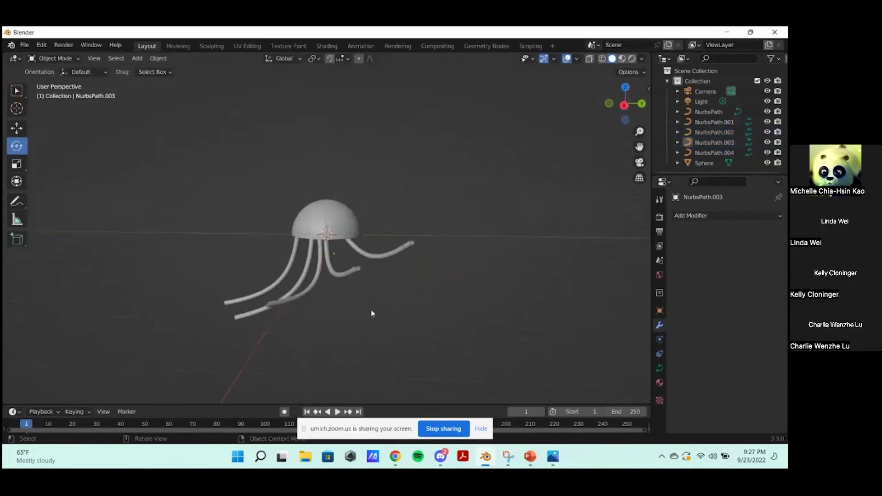
{"action": "scroll", "coordinate": [375, 328], "scroll_direction": "up", "scroll_amount": 3}
{"action": "left_click", "coordinate": [704, 163]}
{"action": "left_click", "coordinate": [715, 216]}
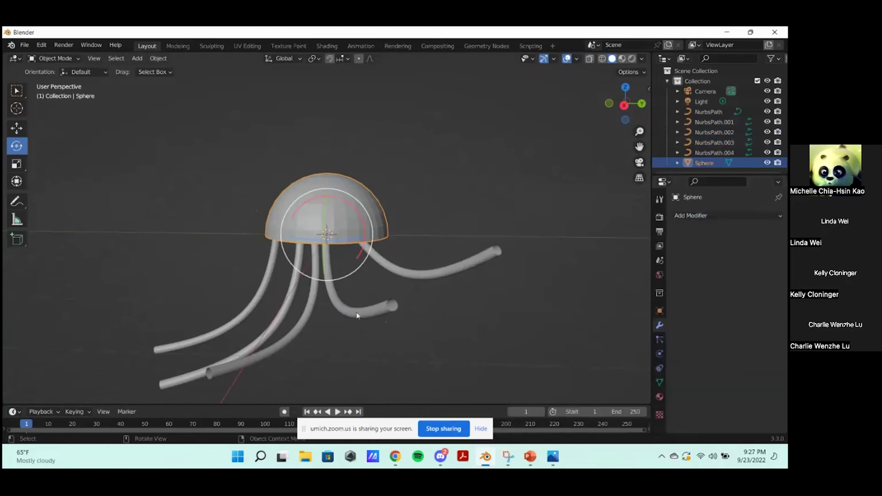
- Tilt NurbsPath.003 and shift it down, right and along the Y axis
{"action": "left_click", "coordinate": [395, 307]}
{"action": "middle_click_drag", "start_coordinate": [386, 340], "coordinate": [399, 275]}
{"action": "left_click_drag", "start_coordinate": [392, 273], "coordinate": [411, 264]}
{"action": "key", "text": "g"}
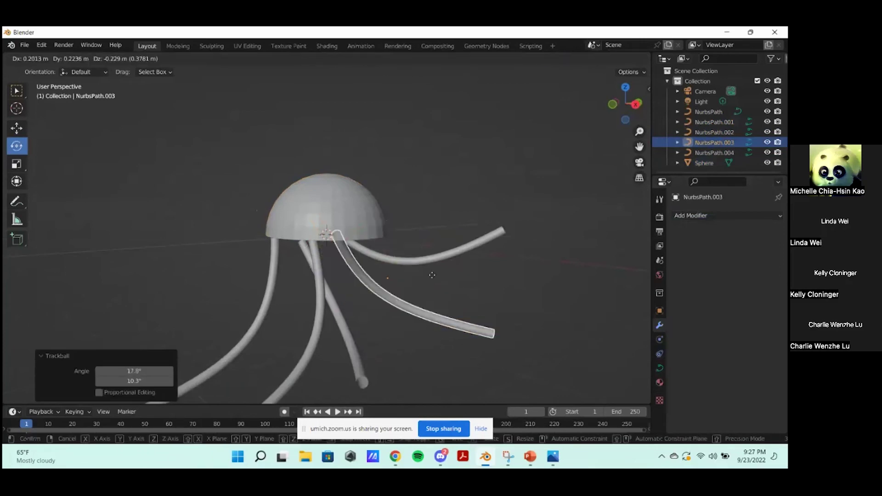
{"action": "left_click", "coordinate": [438, 284]}
{"action": "middle_click_drag", "start_coordinate": [546, 323], "coordinate": [494, 326]}
{"action": "key", "text": "g"}
{"action": "key", "text": "y"}
{"action": "left_click", "coordinate": [400, 276]}
- Rotate NurbsPath.003 around the X axis and nudge it slightly left
{"action": "middle_click_drag", "start_coordinate": [400, 275], "coordinate": [392, 270]}
{"action": "left_click_drag", "start_coordinate": [392, 270], "coordinate": [517, 295]}
{"action": "middle_click_drag", "start_coordinate": [517, 295], "coordinate": [396, 299]}
{"action": "left_click_drag", "start_coordinate": [397, 299], "coordinate": [409, 307]}
{"action": "key", "text": "g"}
{"action": "left_click", "coordinate": [435, 330]}
{"action": "key", "text": "alt+a"}
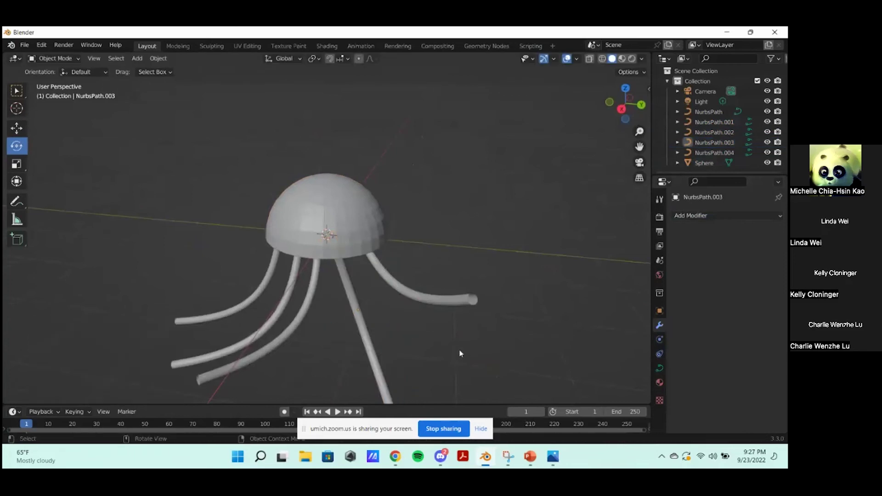
- Move and rotate tentacle NurbsPath.002 into a new position
{"action": "middle_click_drag", "start_coordinate": [416, 354], "coordinate": [311, 352]}
{"action": "left_click", "coordinate": [275, 345]}
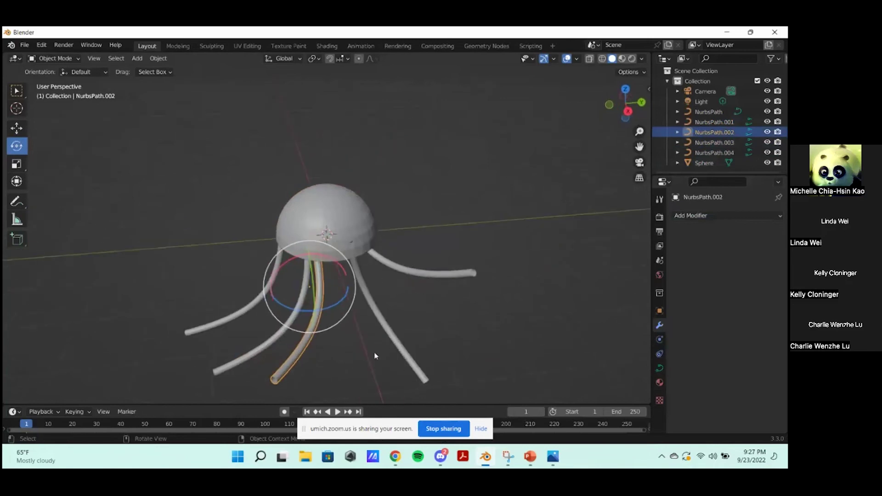
{"action": "key", "text": "g"}
{"action": "left_click", "coordinate": [405, 367]}
{"action": "middle_click_drag", "start_coordinate": [404, 368], "coordinate": [492, 324]}
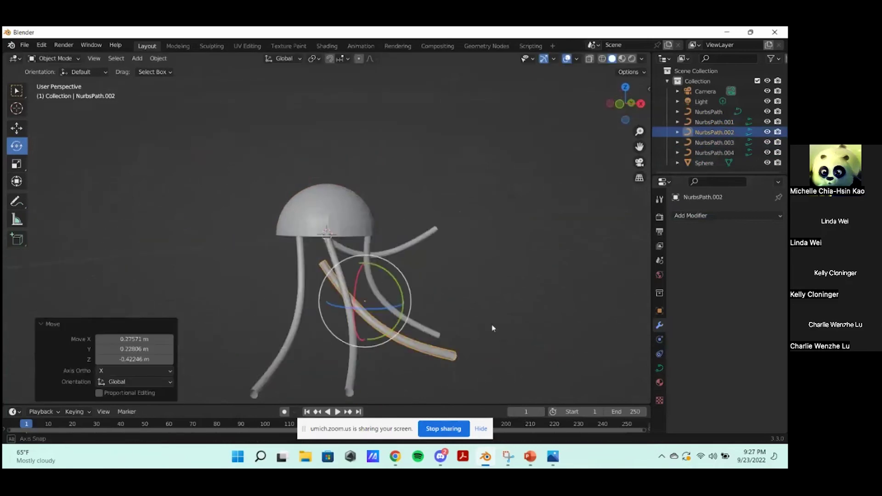
{"action": "key", "text": "r"}
{"action": "left_click", "coordinate": [493, 365]}
{"action": "key", "text": "g"}
{"action": "left_click", "coordinate": [517, 347]}
{"action": "middle_click_drag", "start_coordinate": [555, 318], "coordinate": [474, 335]}
- Move NurbsPath.001, and move and rotate the right tentacle NurbsPath.004
{"action": "left_click", "coordinate": [253, 364]}
{"action": "middle_click_drag", "start_coordinate": [288, 384], "coordinate": [322, 322]}
{"action": "key", "text": "g"}
{"action": "left_click", "coordinate": [255, 261]}
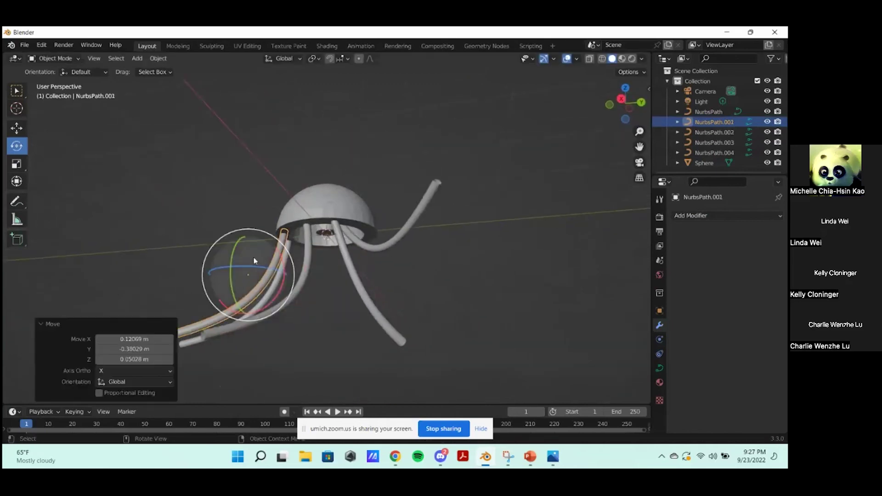
{"action": "left_click", "coordinate": [402, 232]}
{"action": "key", "text": "g"}
{"action": "left_click", "coordinate": [442, 269]}
{"action": "key", "text": "r"}
{"action": "left_click", "coordinate": [464, 327]}
{"action": "middle_click_drag", "start_coordinate": [466, 329], "coordinate": [483, 345]}
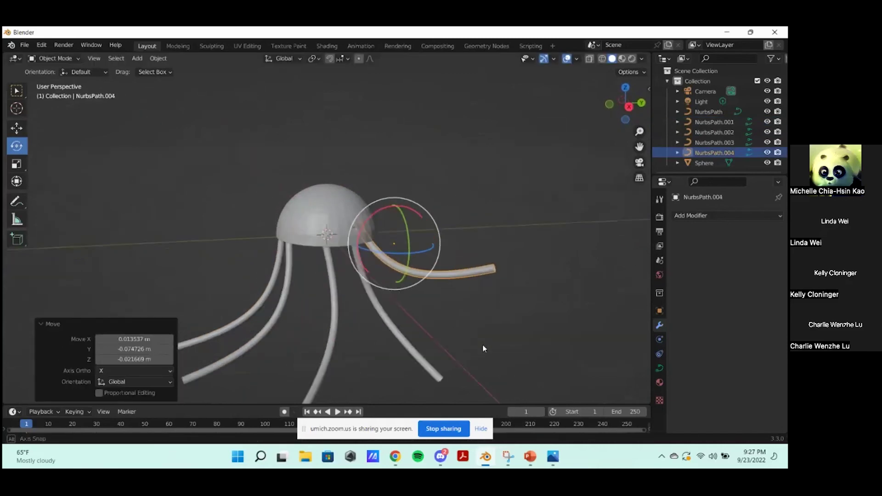
{"action": "left_click", "coordinate": [483, 349]}
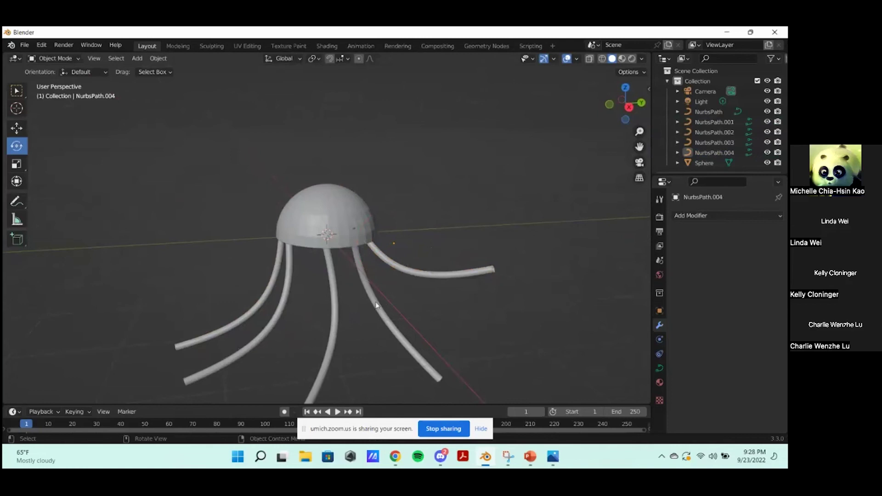
- Apply Shade Smooth to the dome sphere
{"action": "left_click", "coordinate": [345, 225]}
{"action": "right_click", "coordinate": [323, 207]}
{"action": "left_click", "coordinate": [324, 210]}
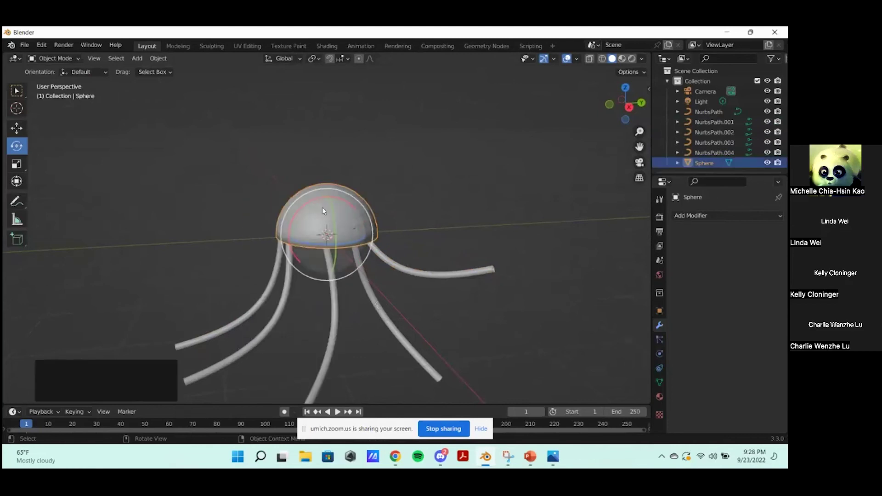
{"action": "left_click", "coordinate": [368, 347]}
- Raise NurbsPath.003 so its top meets the dome's underside, then select the dome's material settings
{"action": "middle_click_drag", "start_coordinate": [450, 306], "coordinate": [374, 317]}
{"action": "left_click", "coordinate": [374, 317]}
{"action": "key", "text": "g"}
{"action": "left_click", "coordinate": [370, 247]}
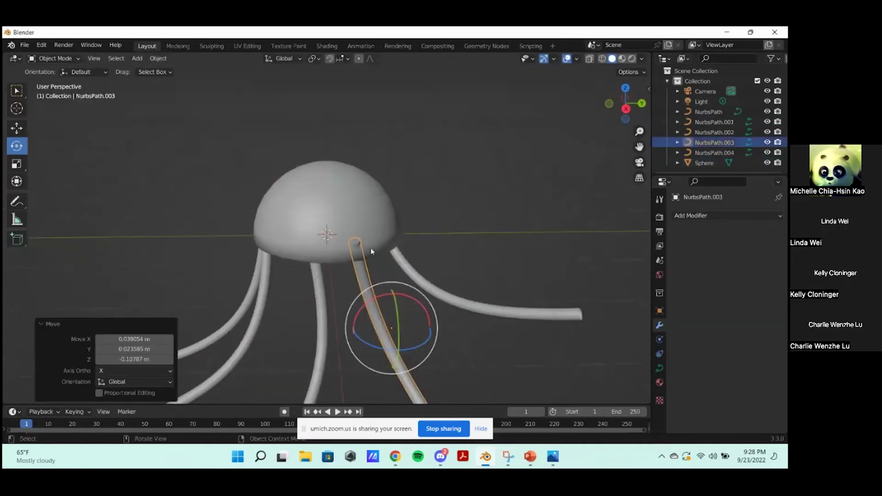
{"action": "middle_click_drag", "start_coordinate": [447, 320], "coordinate": [374, 327]}
{"action": "key", "text": "g"}
{"action": "left_click", "coordinate": [457, 329]}
{"action": "left_click", "coordinate": [422, 337]}
{"action": "left_click", "coordinate": [361, 238]}
{"action": "middle_click_drag", "start_coordinate": [361, 237], "coordinate": [528, 299]}
{"action": "left_click", "coordinate": [660, 398]}
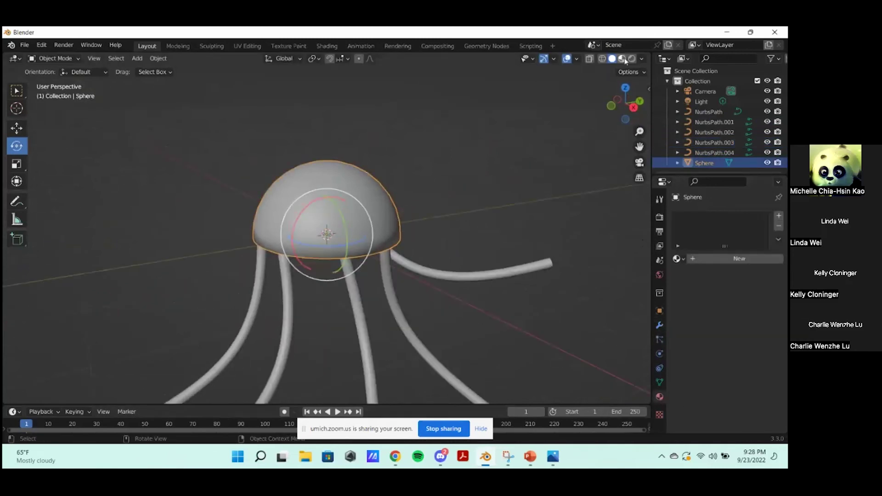
- Switch to Material Preview and create a new dome material, initially colored red
{"action": "left_click", "coordinate": [623, 59]}
{"action": "mouse_move", "coordinate": [567, 213]}
{"action": "middle_mouse_down"}
{"action": "mouse_move", "coordinate": [542, 207]}
{"action": "mouse_move", "coordinate": [545, 193]}
{"action": "middle_mouse_up"}
{"action": "left_click", "coordinate": [724, 259]}
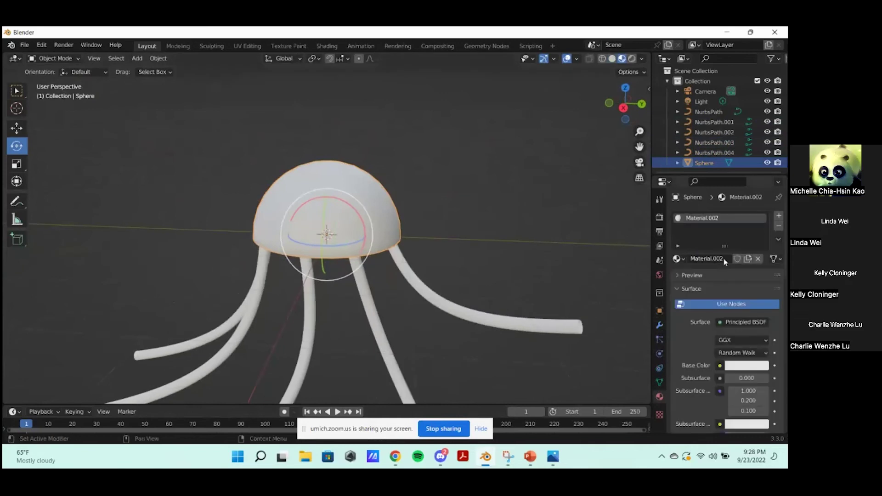
{"action": "scroll", "coordinate": [744, 321], "scroll_direction": "down", "scroll_amount": 4}
{"action": "left_click", "coordinate": [746, 287]}
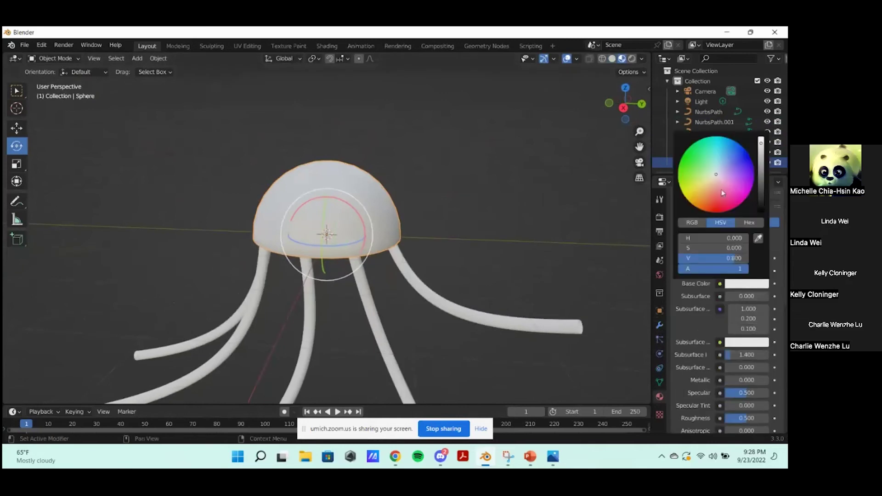
{"action": "left_click", "coordinate": [746, 177]}
{"action": "left_click", "coordinate": [443, 312]}
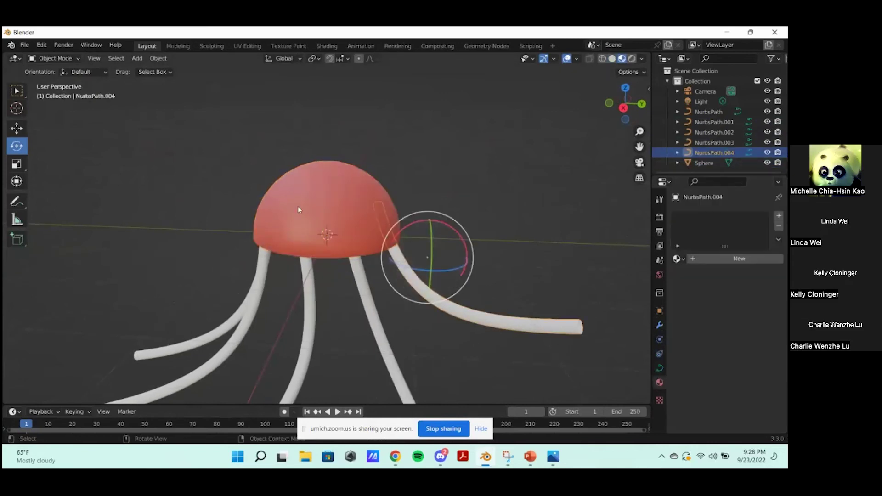
{"action": "left_click", "coordinate": [312, 225]}
- Compare with the reference images and change the dome's base color to light blue
{"action": "scroll", "coordinate": [735, 344], "scroll_direction": "down", "scroll_amount": 4}
{"action": "scroll", "coordinate": [741, 317], "scroll_direction": "up", "scroll_amount": 3}
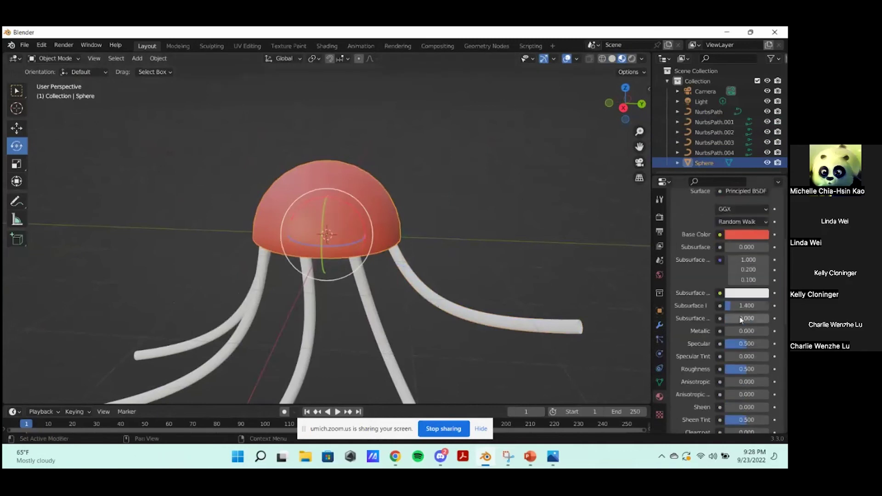
{"action": "scroll", "coordinate": [746, 268], "scroll_direction": "down", "scroll_amount": 5}
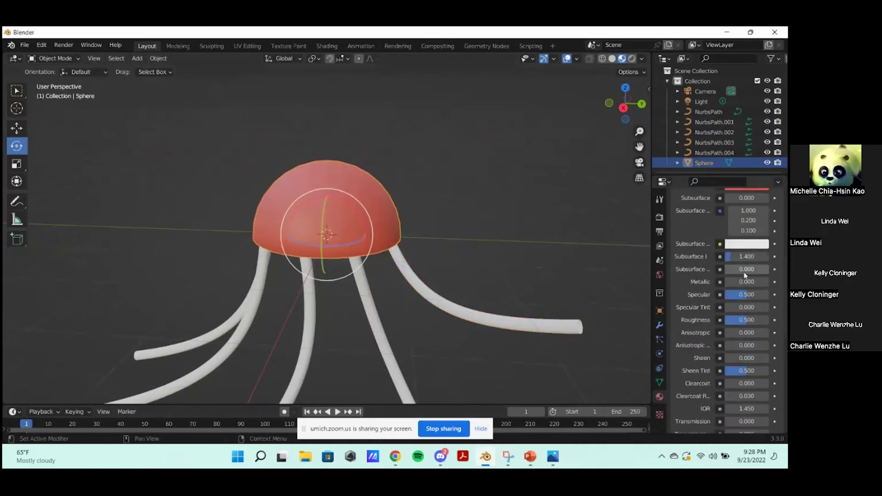
{"action": "key", "text": "alt+Tab"}
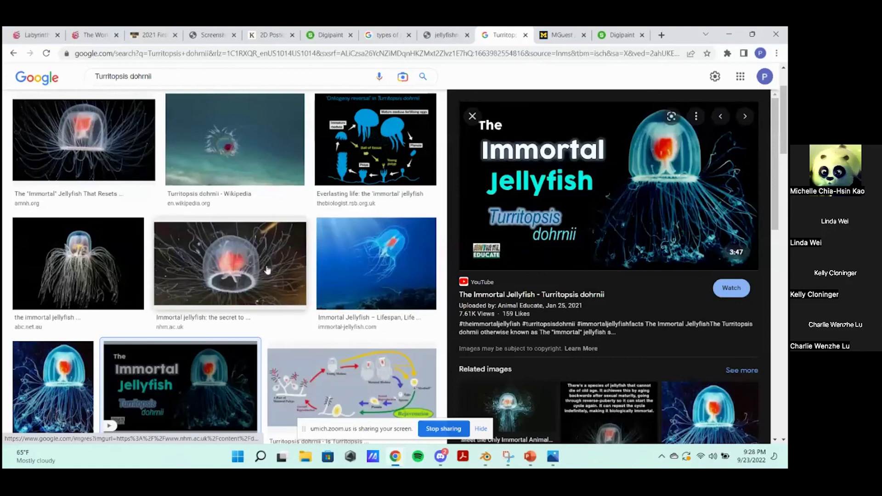
{"action": "key", "text": "alt+Tab"}
{"action": "scroll", "coordinate": [743, 279], "scroll_direction": "up", "scroll_amount": 5}
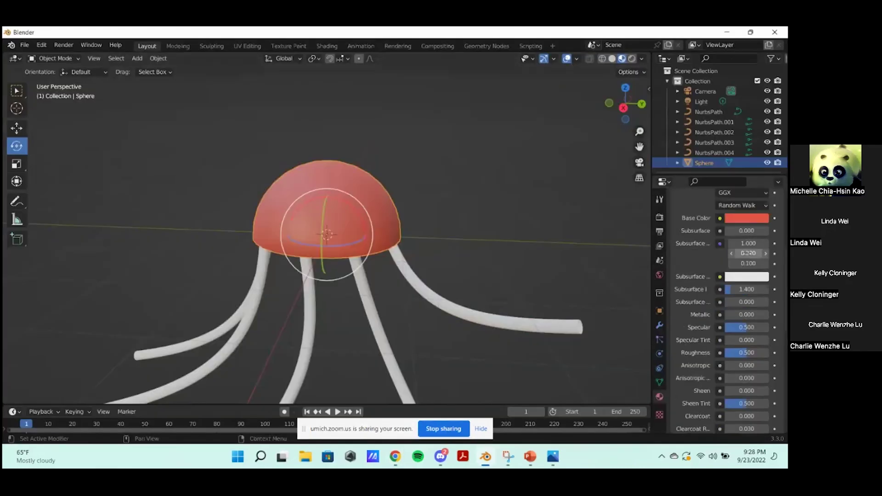
{"action": "left_click", "coordinate": [745, 283]}
{"action": "left_click", "coordinate": [719, 168]}
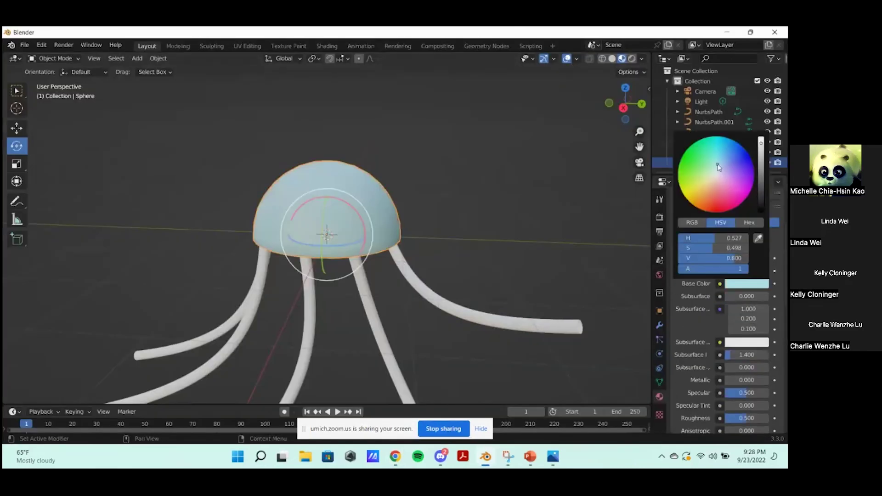
- Enable Backface Culling on the dome material
{"action": "scroll", "coordinate": [733, 391], "scroll_direction": "down", "scroll_amount": 15}
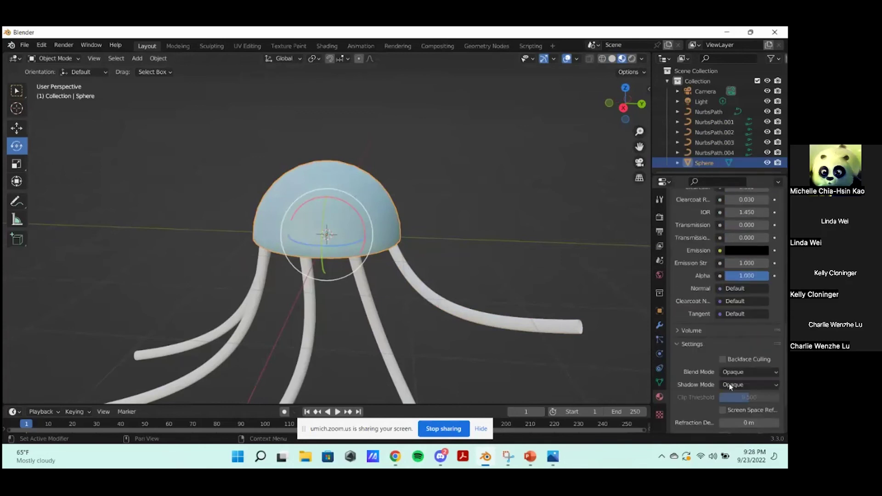
{"action": "left_click", "coordinate": [735, 361]}
{"action": "left_click", "coordinate": [746, 373]}
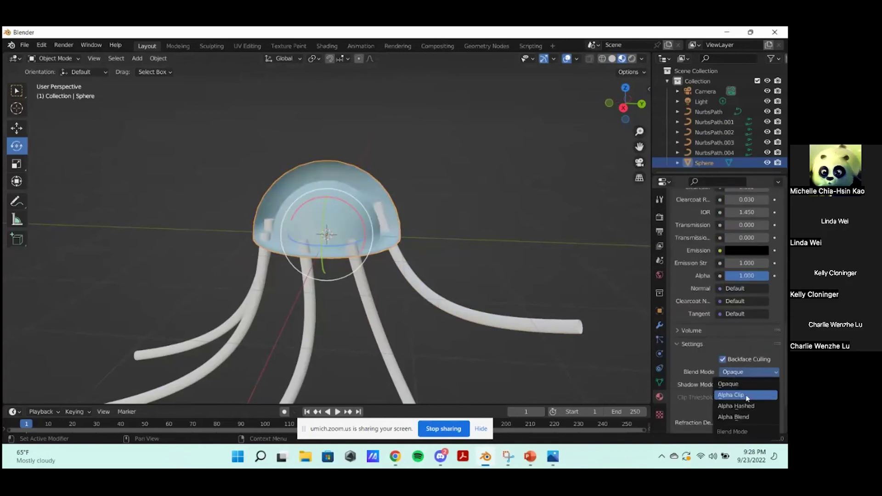
- Lower the dome material's alpha to 0.431 for translucency, then select the light
{"action": "scroll", "coordinate": [743, 369], "scroll_direction": "up", "scroll_amount": 4}
{"action": "left_click_drag", "start_coordinate": [758, 360], "coordinate": [730, 365]}
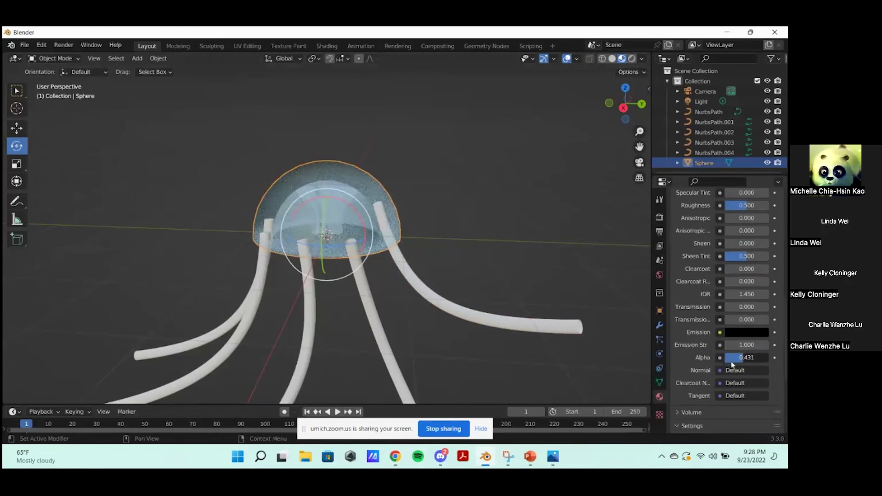
{"action": "scroll", "coordinate": [296, 187], "scroll_direction": "up", "scroll_amount": 2}
{"action": "scroll", "coordinate": [320, 170], "scroll_direction": "down", "scroll_amount": 2}
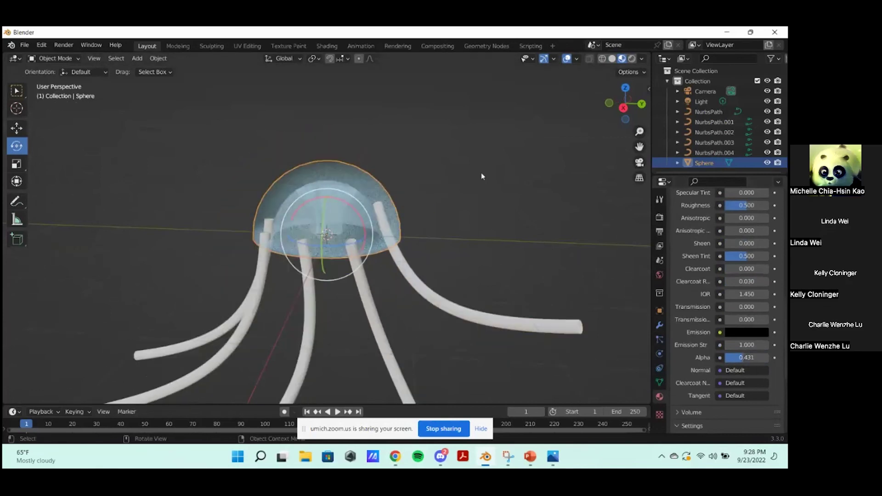
{"action": "left_click", "coordinate": [483, 176]}
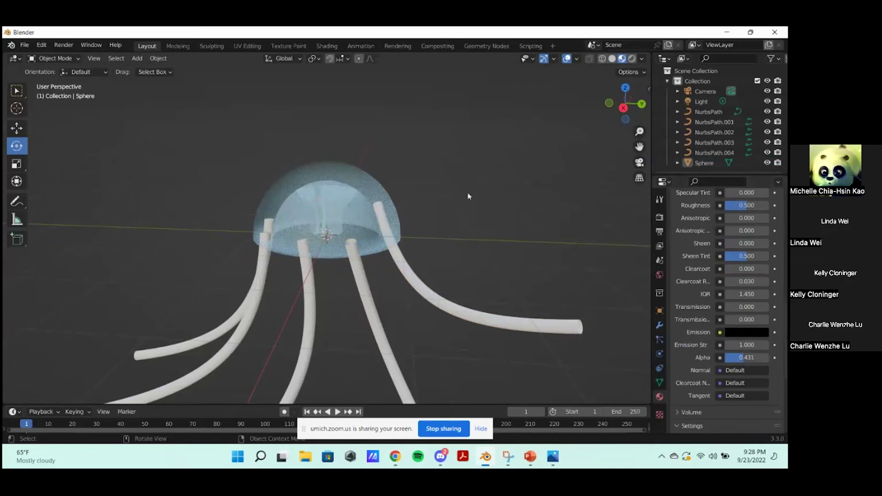
{"action": "left_click", "coordinate": [329, 234]}
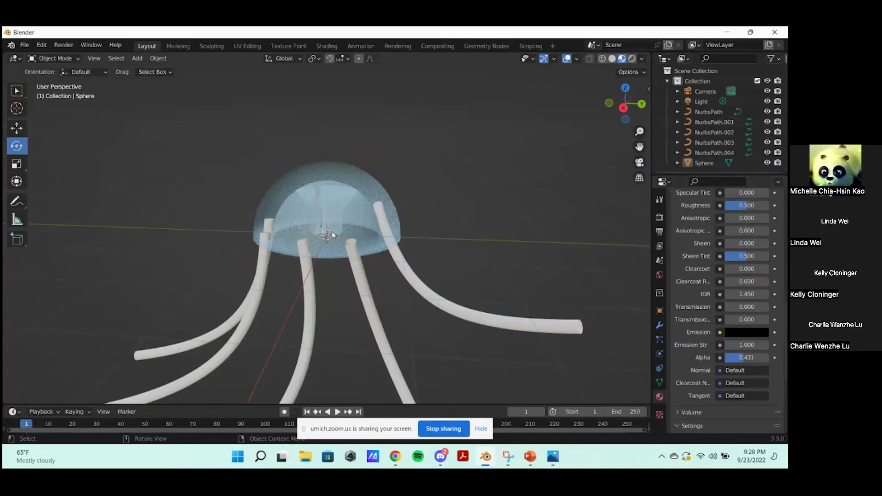
- Assign Material.002 to tentacles NurbsPath.004, NurbsPath.003 and NurbsPath.002
{"action": "left_click", "coordinate": [446, 309]}
{"action": "left_click", "coordinate": [683, 260]}
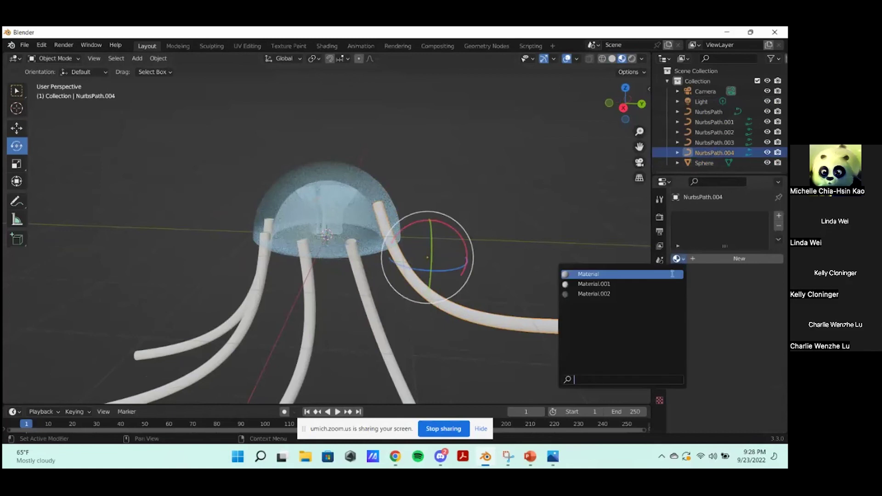
{"action": "left_click", "coordinate": [655, 294]}
{"action": "left_click", "coordinate": [369, 324]}
{"action": "left_click", "coordinate": [676, 259]}
{"action": "left_click", "coordinate": [655, 295]}
{"action": "left_click", "coordinate": [311, 286]}
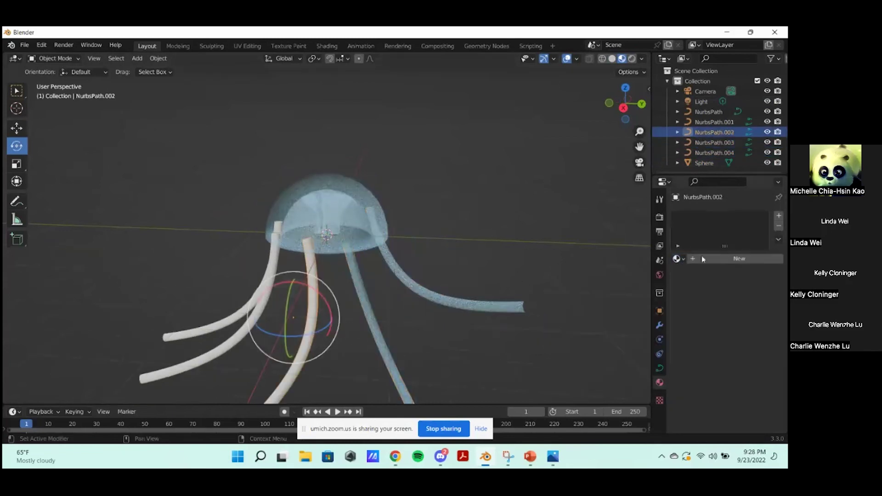
{"action": "left_click", "coordinate": [683, 259]}
{"action": "left_click", "coordinate": [638, 297]}
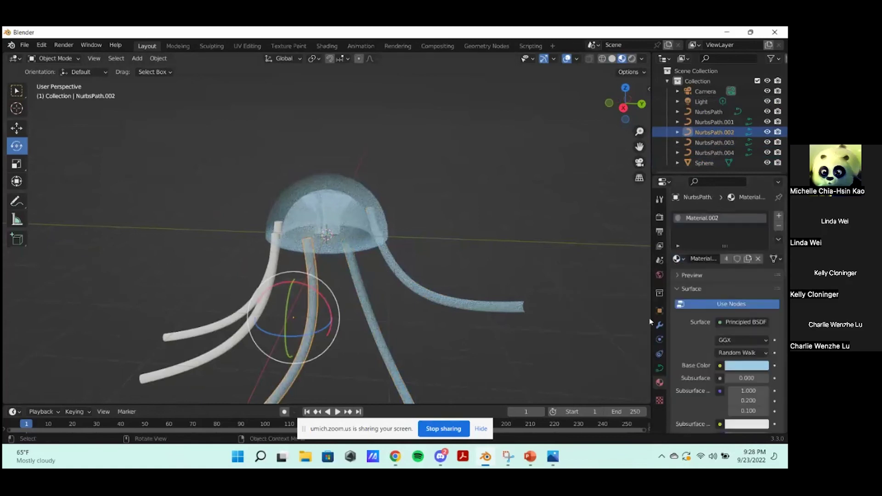
- Assign Material.002 to tentacles NurbsPath.001 and NurbsPath, then deselect
{"action": "left_click", "coordinate": [222, 358]}
{"action": "left_click", "coordinate": [679, 259]}
{"action": "left_click", "coordinate": [627, 299]}
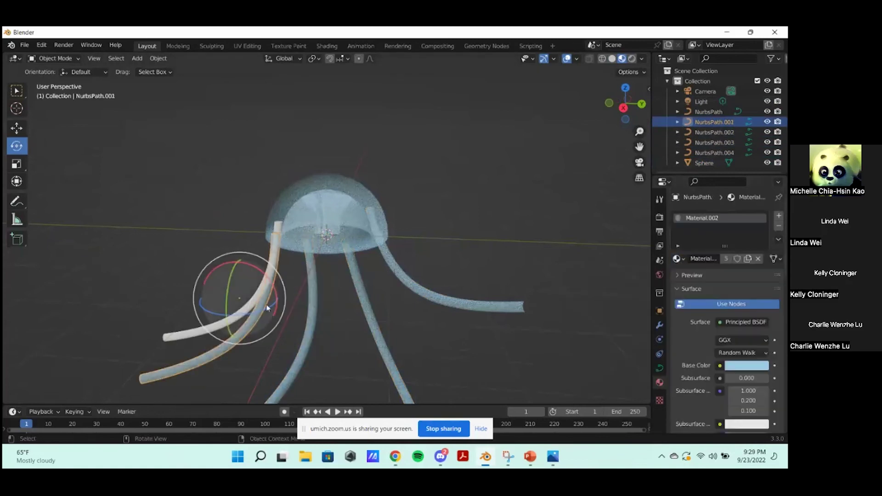
{"action": "left_click", "coordinate": [221, 328]}
{"action": "left_click", "coordinate": [678, 259]}
{"action": "left_click", "coordinate": [662, 292]}
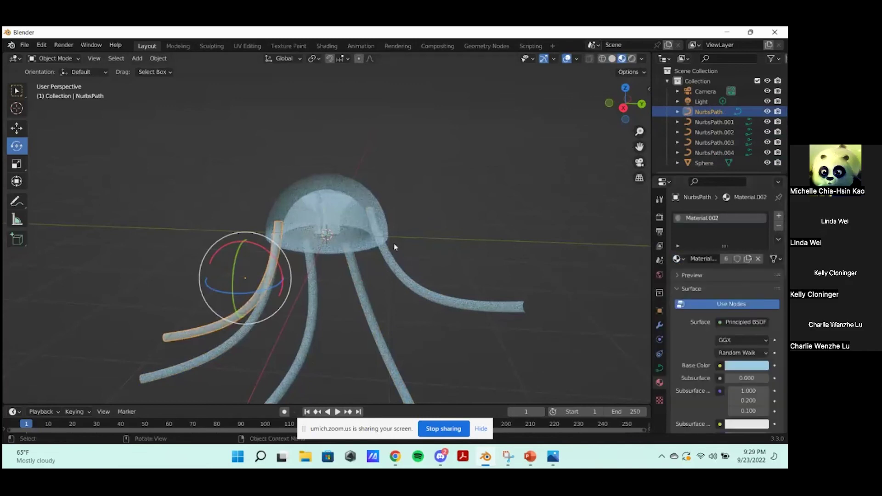
{"action": "scroll", "coordinate": [460, 241], "scroll_direction": "up", "scroll_amount": 2}
{"action": "left_click", "coordinate": [459, 239]}
- Toggle Edit Mode on several tentacles to inspect their control points
{"action": "left_click", "coordinate": [412, 263]}
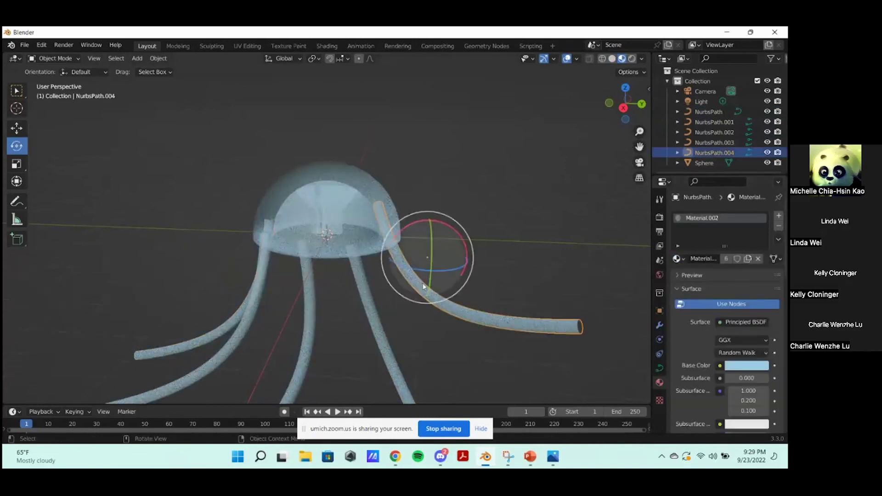
{"action": "key", "text": "Tab"}
{"action": "key", "text": "Tab"}
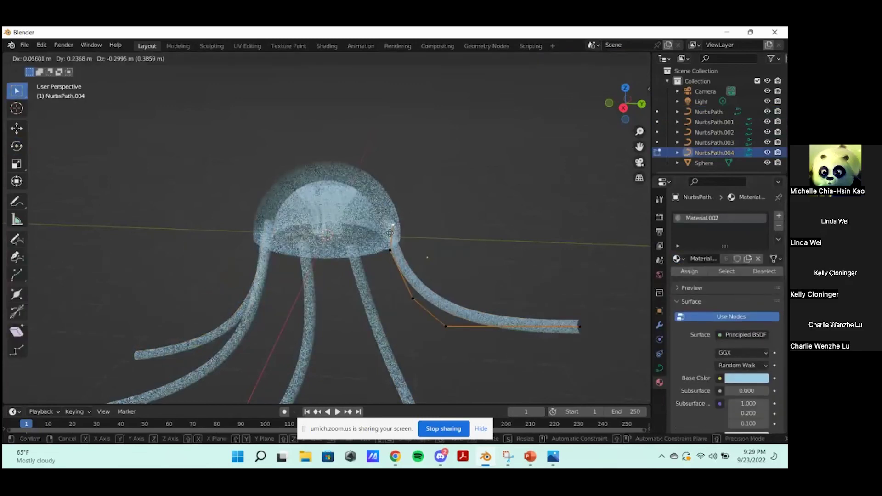
{"action": "left_click", "coordinate": [354, 265]}
{"action": "key", "text": "Tab"}
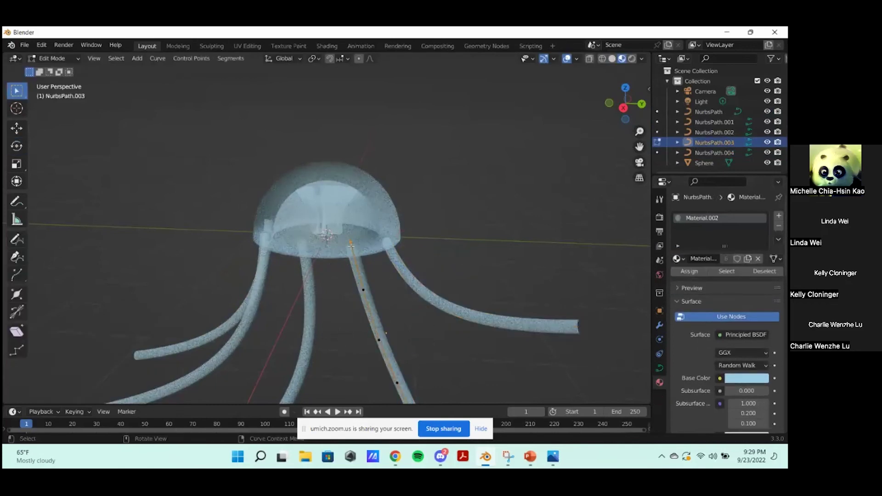
{"action": "left_click", "coordinate": [313, 267]}
{"action": "key", "text": "Tab"}
{"action": "left_click", "coordinate": [278, 239]}
{"action": "left_click", "coordinate": [263, 246]}
{"action": "key", "text": "Tab"}
{"action": "key", "text": "Tab"}
{"action": "left_click", "coordinate": [263, 258]}
{"action": "key", "text": "Tab"}
{"action": "key", "text": "Tab"}
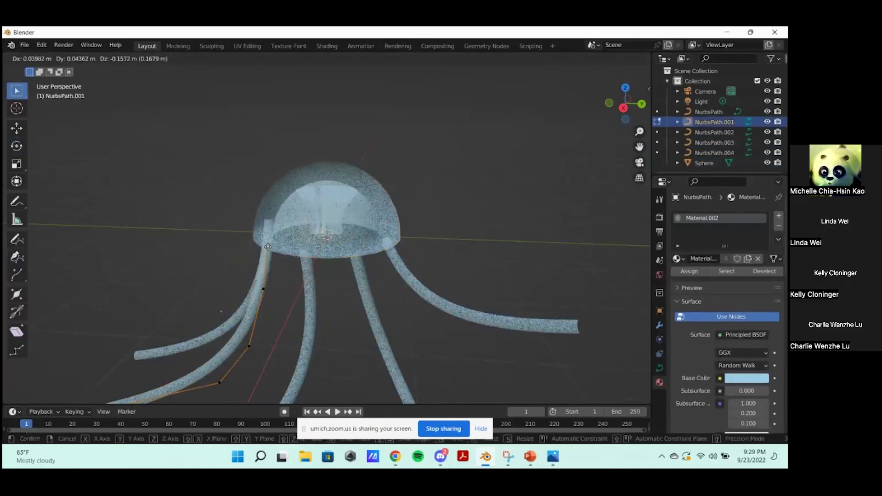
- Switch to the Rotate tool and orbit around the tentacles to find the sideways one
{"action": "left_click", "coordinate": [17, 146]}
{"action": "middle_click_drag", "start_coordinate": [249, 266], "coordinate": [263, 271]}
{"action": "left_click", "coordinate": [265, 272]}
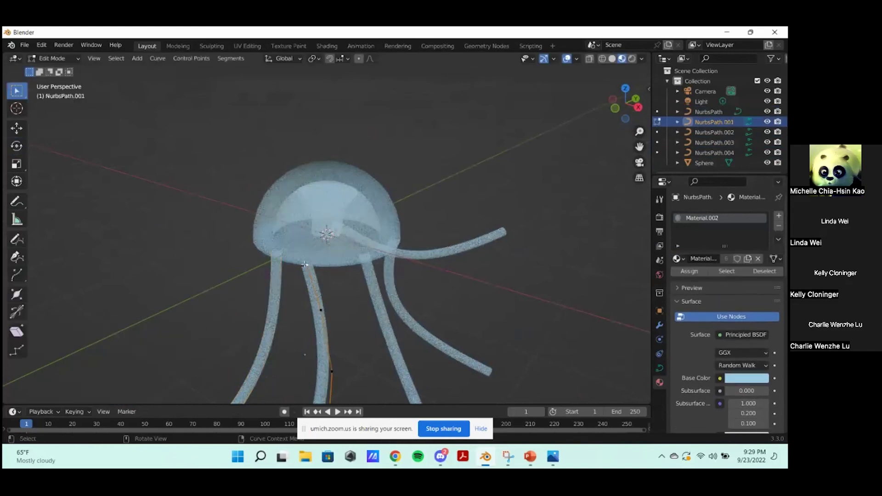
{"action": "left_click", "coordinate": [324, 299]}
{"action": "left_click", "coordinate": [340, 313]}
{"action": "scroll", "coordinate": [368, 304], "scroll_direction": "down", "scroll_amount": 5}
{"action": "scroll", "coordinate": [395, 296], "scroll_direction": "up", "scroll_amount": 5}
{"action": "middle_click_drag", "start_coordinate": [395, 296], "coordinate": [278, 299]}
- Rotate tentacle NurbsPath.004 about -47° and shift it 0.19385 m along X
{"action": "left_click", "coordinate": [279, 301]}
{"action": "key", "text": "r"}
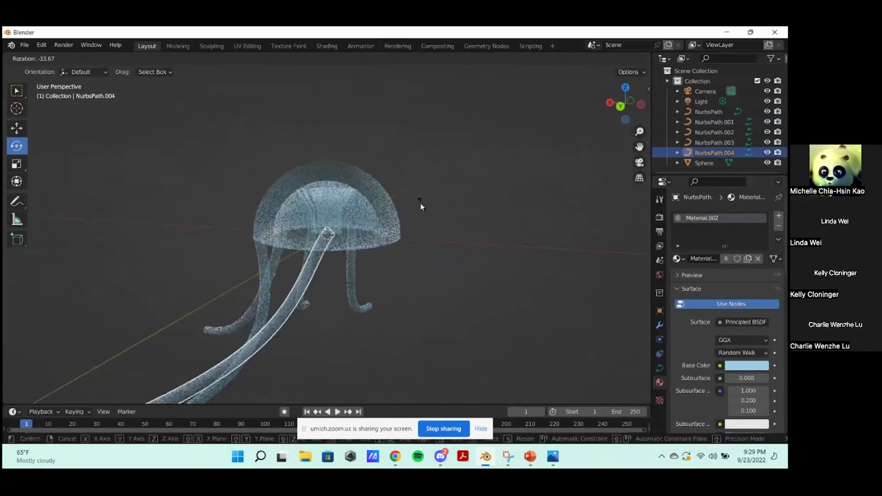
{"action": "left_click", "coordinate": [347, 309]}
{"action": "middle_click_drag", "start_coordinate": [347, 309], "coordinate": [511, 306]}
{"action": "key", "text": "g"}
{"action": "key", "text": "x"}
{"action": "left_click", "coordinate": [496, 342]}
- Deselect the tentacle and zoom to check it now hangs under the dome
{"action": "scroll", "coordinate": [494, 301], "scroll_direction": "down", "scroll_amount": 3}
{"action": "left_click", "coordinate": [500, 298]}
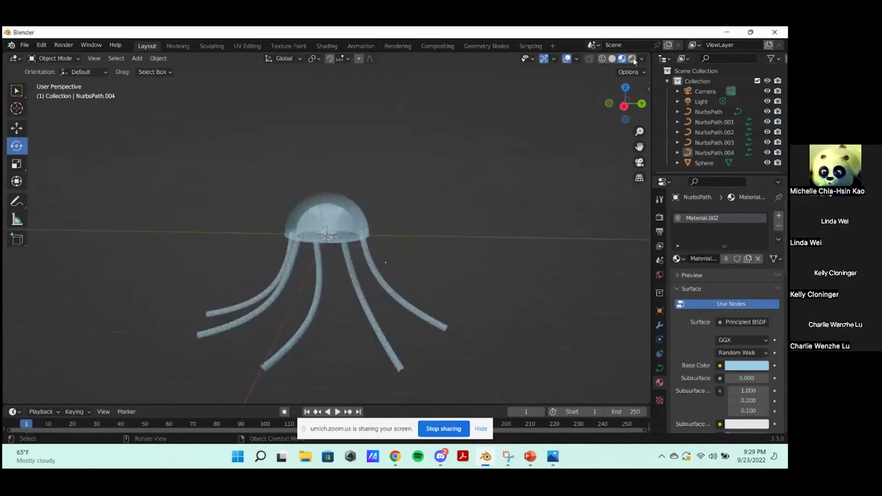
{"action": "scroll", "coordinate": [408, 274], "scroll_direction": "up", "scroll_amount": 5}
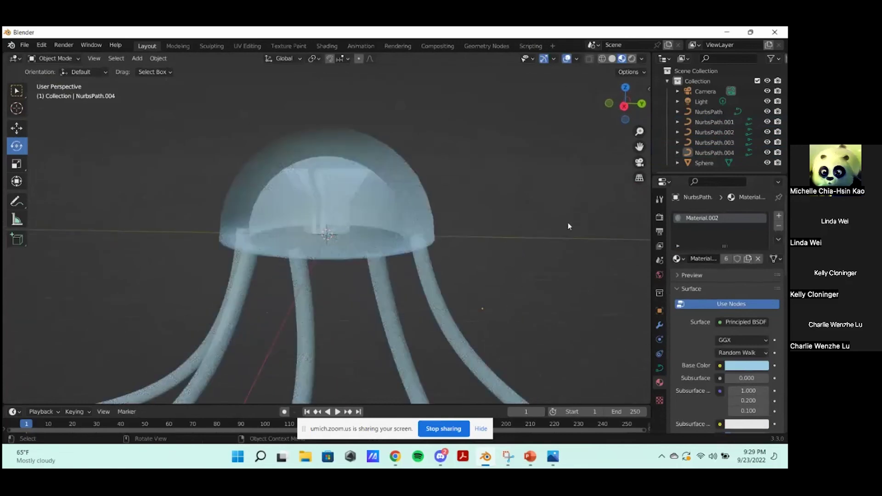
{"action": "scroll", "coordinate": [528, 227], "scroll_direction": "down", "scroll_amount": 3}
{"action": "scroll", "coordinate": [448, 230], "scroll_direction": "up", "scroll_amount": 5}
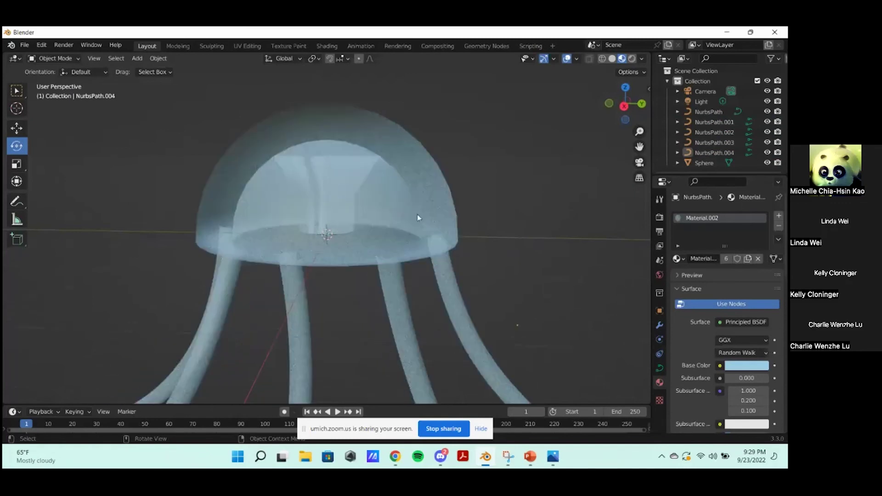
{"action": "scroll", "coordinate": [333, 201], "scroll_direction": "down", "scroll_amount": 2}
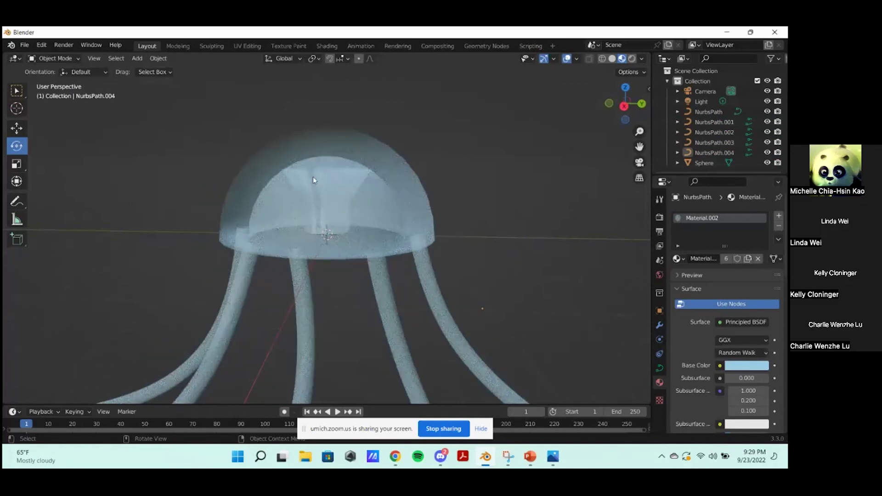
- Add a Circle mesh and move it off to the upper left of the jellyfish
{"action": "key", "text": "shift+a"}
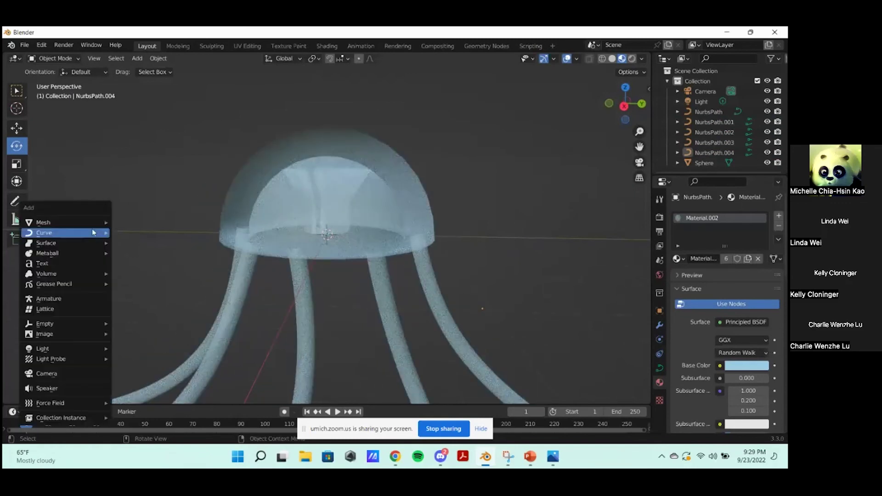
{"action": "mouse_move", "coordinate": [89, 225]}
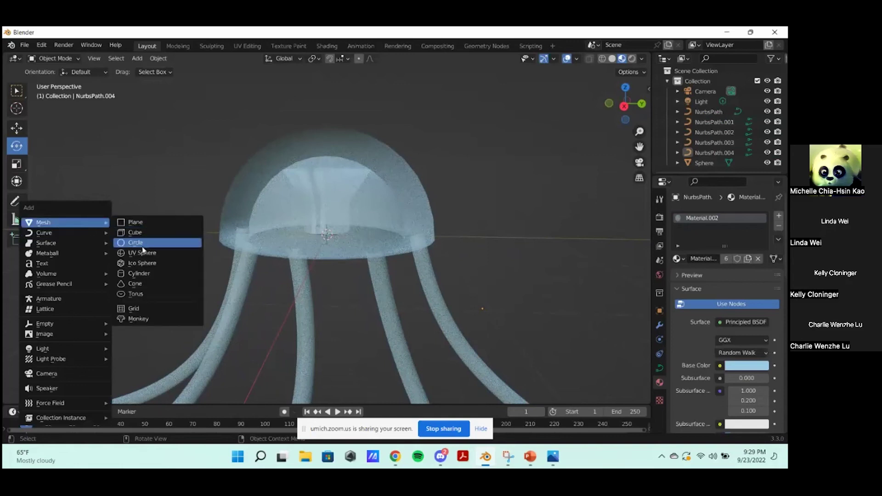
{"action": "left_click", "coordinate": [143, 244]}
{"action": "scroll", "coordinate": [215, 239], "scroll_direction": "up", "scroll_amount": 2}
{"action": "middle_click_drag", "start_coordinate": [644, 255], "coordinate": [622, 289]}
{"action": "key", "text": "g"}
{"action": "left_click", "coordinate": [269, 230]}
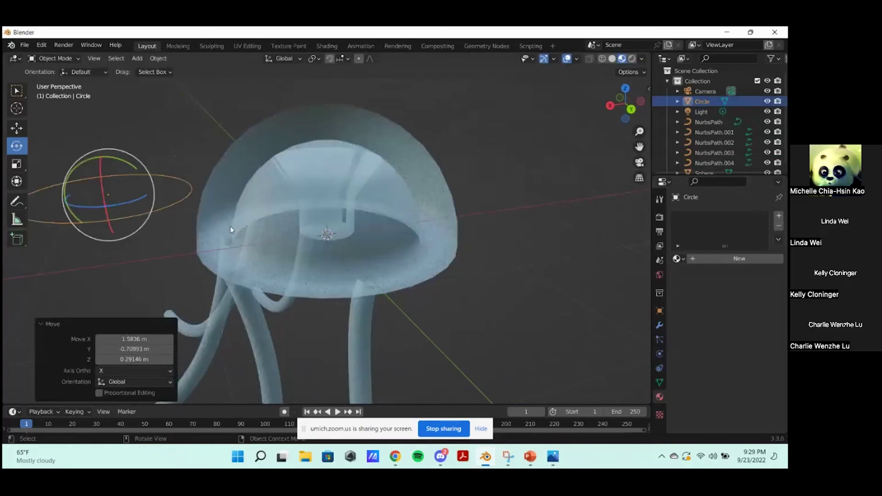
- Fill the circle into a solid disc and rotate it about Z to -14.9°
{"action": "key", "text": "Tab"}
{"action": "key", "text": "f"}
{"action": "key", "text": "Tab"}
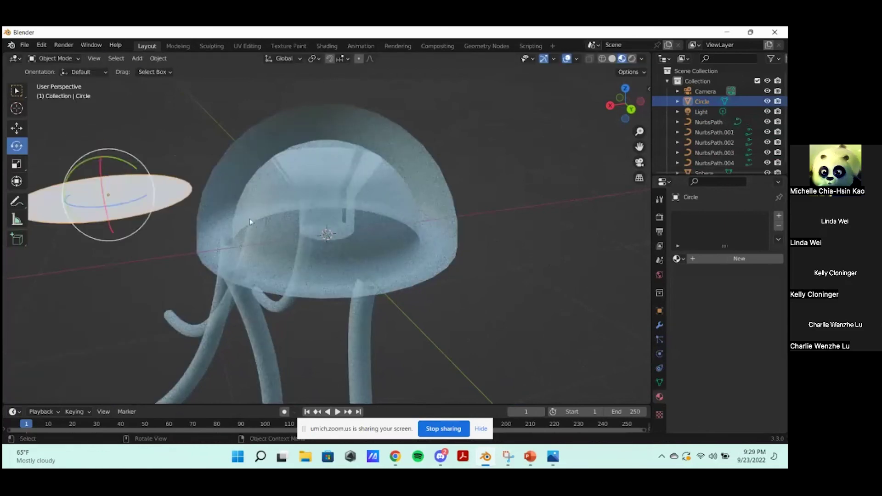
{"action": "key", "text": "r"}
{"action": "key", "text": "z"}
{"action": "left_click", "coordinate": [193, 147]}
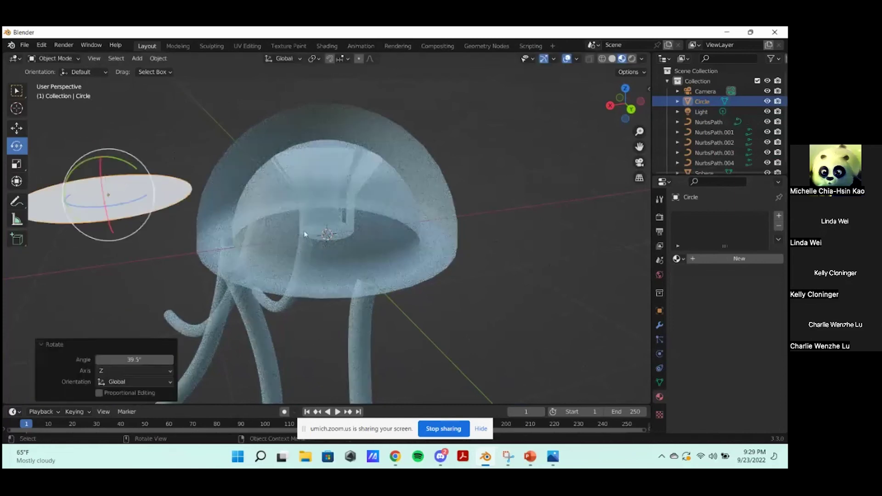
- Turn the disc upright about Y and scale it down to 0.122
{"action": "scroll", "coordinate": [305, 234], "scroll_direction": "down", "scroll_amount": 1}
{"action": "key", "text": "r"}
{"action": "key", "text": "y"}
{"action": "left_click", "coordinate": [249, 238]}
{"action": "key", "text": "s"}
{"action": "left_click", "coordinate": [156, 216]}
{"action": "middle_click_drag", "start_coordinate": [156, 216], "coordinate": [294, 209]}
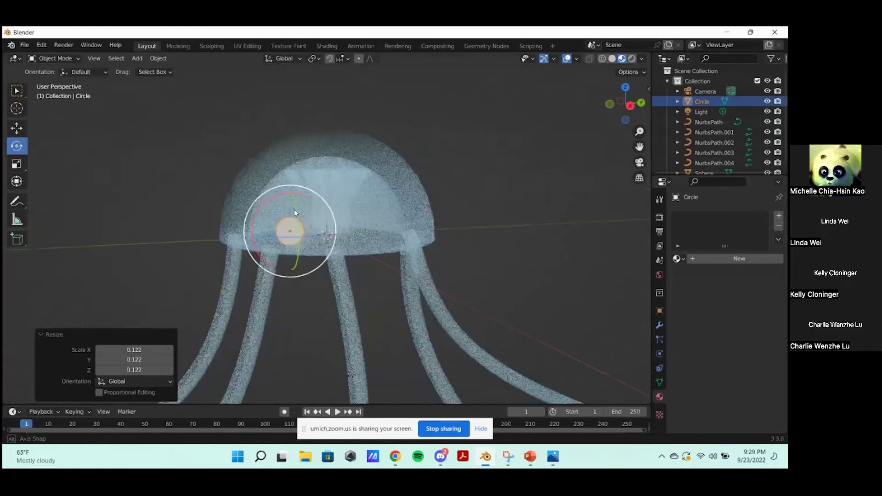
- Move the disc along Y and reposition it toward the dome
{"action": "key", "text": "g"}
{"action": "key", "text": "y"}
{"action": "left_click", "coordinate": [377, 296]}
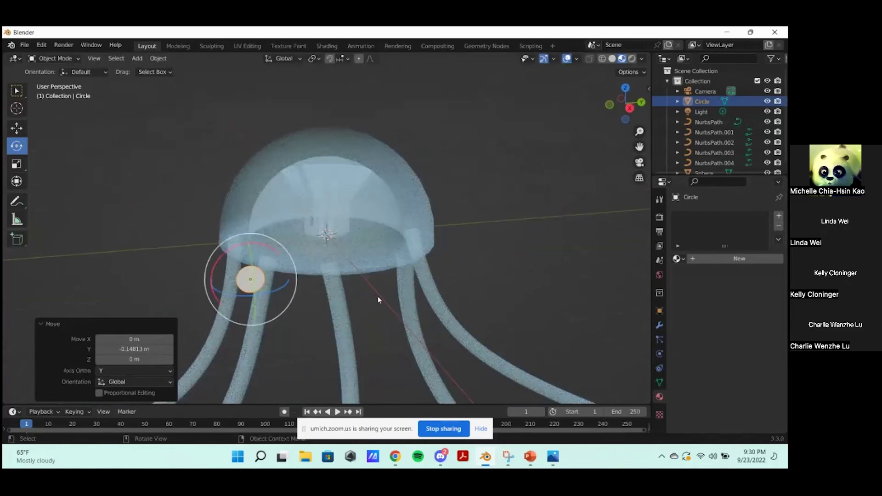
{"action": "key", "text": "g"}
{"action": "scroll", "coordinate": [376, 296], "scroll_direction": "up", "scroll_amount": 3}
{"action": "scroll", "coordinate": [464, 284], "scroll_direction": "down", "scroll_amount": 3}
{"action": "left_click", "coordinate": [508, 278]}
{"action": "middle_click_drag", "start_coordinate": [464, 284], "coordinate": [407, 302]}
{"action": "key", "text": "g"}
{"action": "left_click", "coordinate": [505, 280]}
- Place the disc on the front of the dome as the left eye, viewed from the front
{"action": "scroll", "coordinate": [407, 301], "scroll_direction": "up", "scroll_amount": 3}
{"action": "key", "text": "g"}
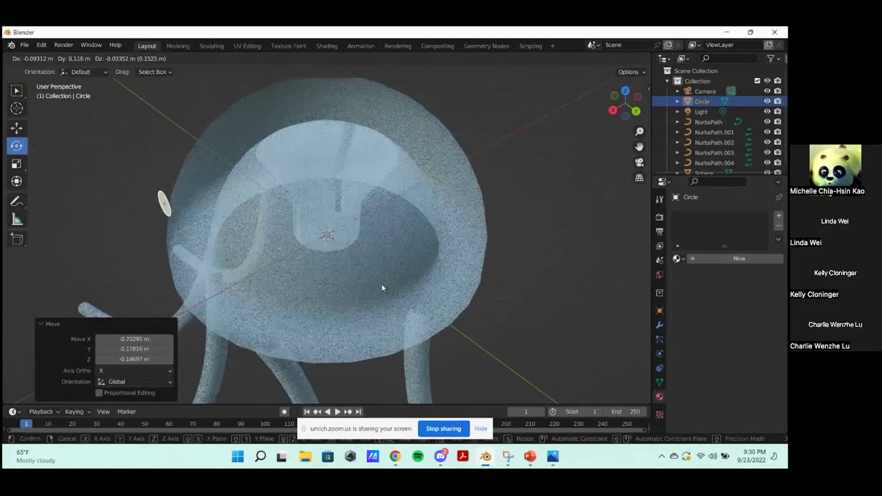
{"action": "left_click", "coordinate": [382, 288]}
{"action": "left_click_drag", "start_coordinate": [157, 225], "coordinate": [201, 255]}
{"action": "middle_click_drag", "start_coordinate": [201, 254], "coordinate": [295, 229]}
{"action": "left_click", "coordinate": [678, 258]}
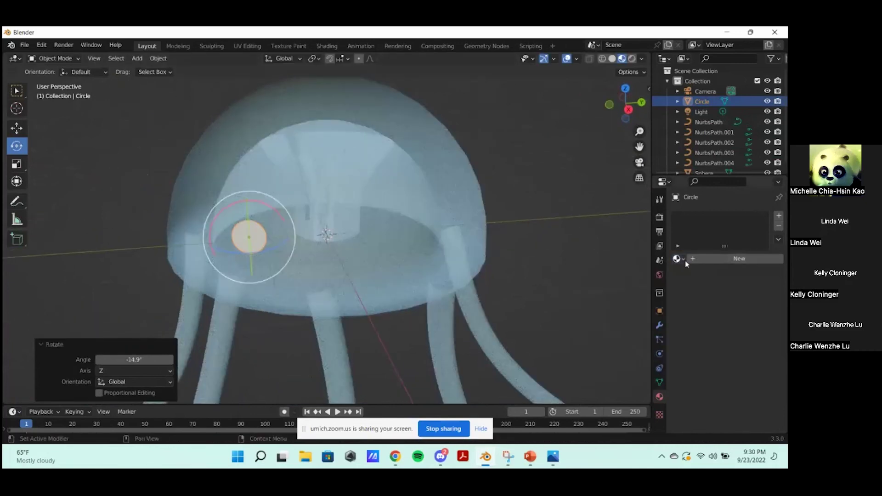
- Give the eye a new black material and duplicate it as the right eye
{"action": "left_click", "coordinate": [699, 258]}
{"action": "left_click", "coordinate": [754, 366]}
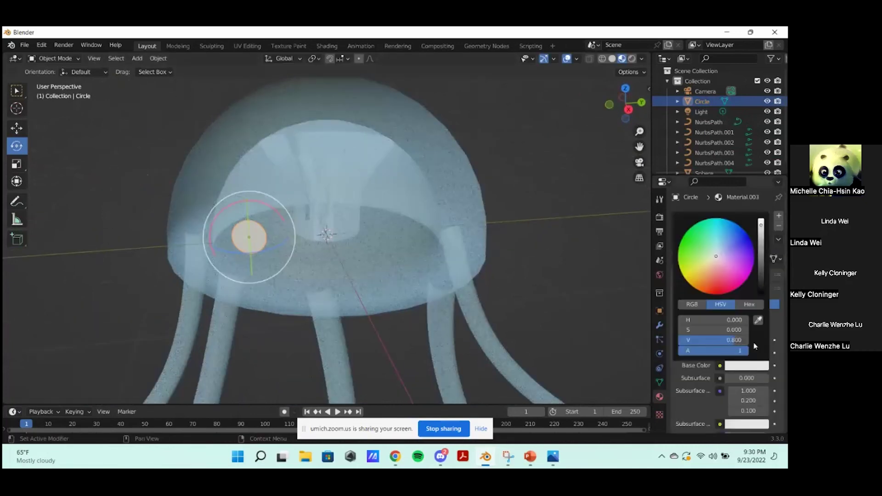
{"action": "left_click", "coordinate": [761, 289]}
{"action": "key", "text": "shift+d"}
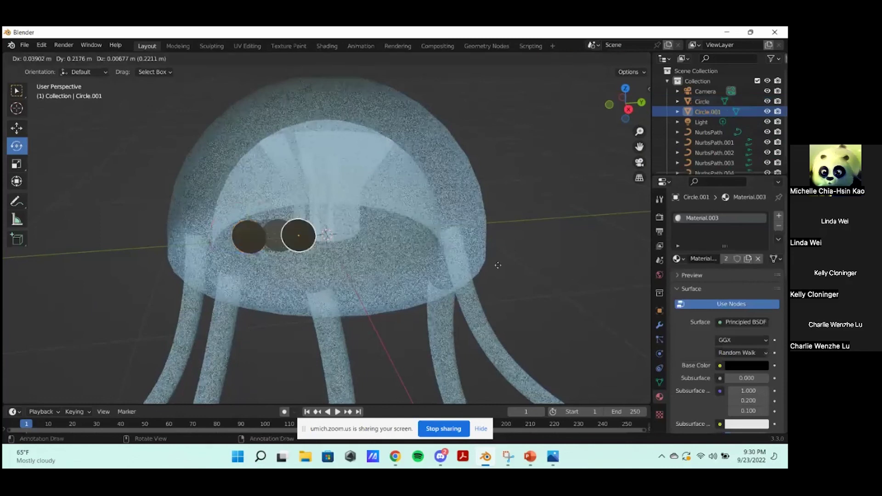
{"action": "left_click", "coordinate": [408, 268]}
- Duplicate the eye below as a mouth, widened and squashed to 0.144 in Z
{"action": "key", "text": "shift+d"}
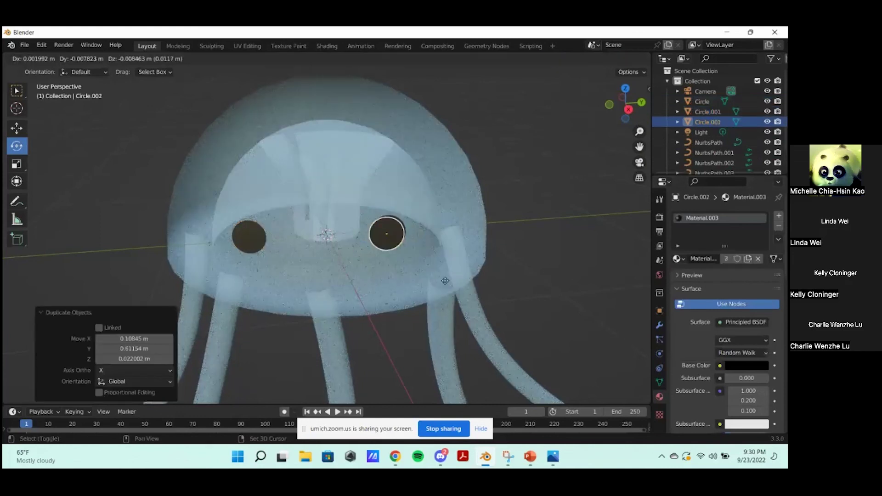
{"action": "left_click", "coordinate": [340, 313]}
{"action": "key", "text": "Tab"}
{"action": "scroll", "coordinate": [348, 320], "scroll_direction": "up", "scroll_amount": 2}
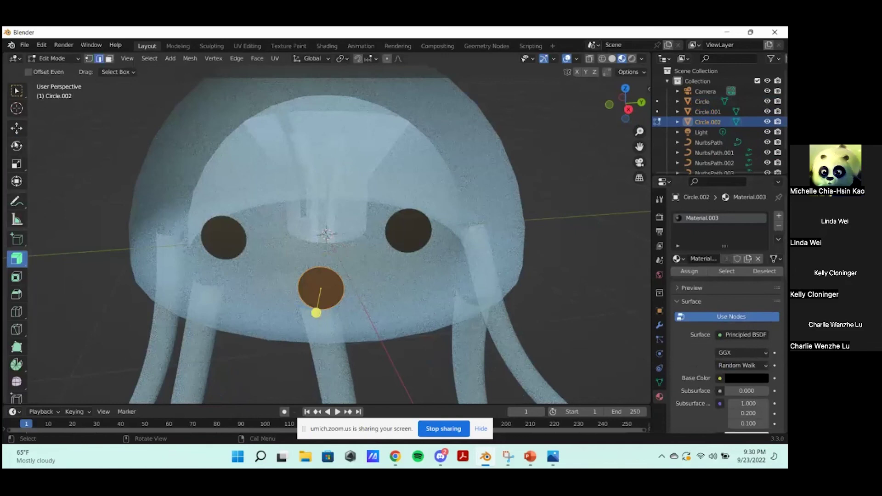
{"action": "left_click", "coordinate": [17, 164]}
{"action": "left_click_drag", "start_coordinate": [327, 288], "coordinate": [407, 289]}
{"action": "left_click_drag", "start_coordinate": [320, 252], "coordinate": [485, 321]}
{"action": "middle_click_drag", "start_coordinate": [542, 308], "coordinate": [537, 299]}
{"action": "key", "text": "Tab"}
{"action": "left_click", "coordinate": [586, 293]}
{"action": "scroll", "coordinate": [586, 294], "scroll_direction": "down", "scroll_amount": 3}
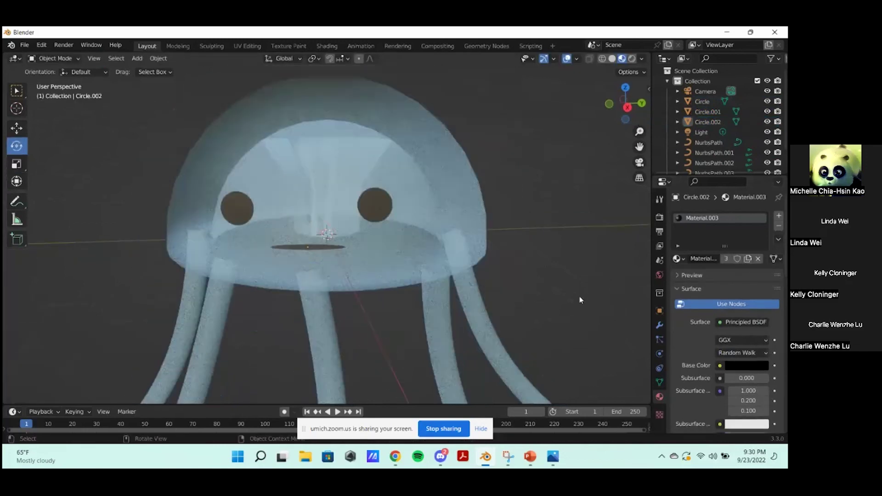
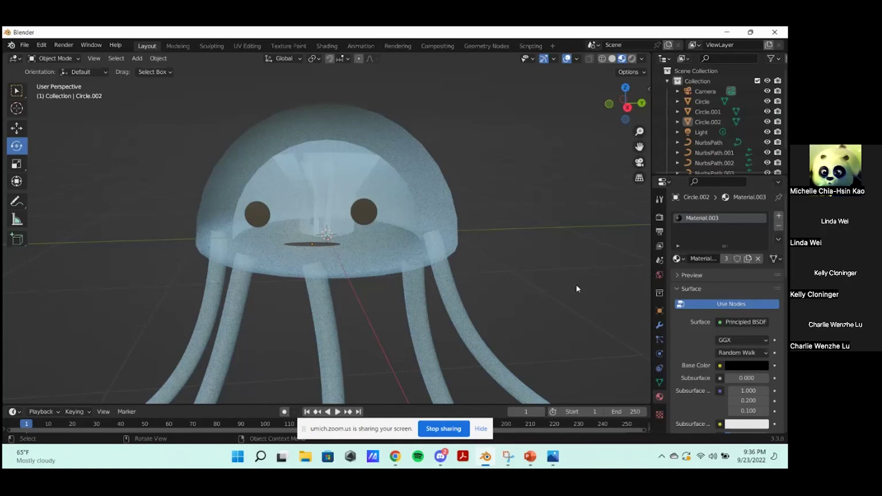
- Search 'uic bvis instagram' in the browser and open the UIC BVIS Instagram profile
{"action": "key", "text": "alt+Tab"}
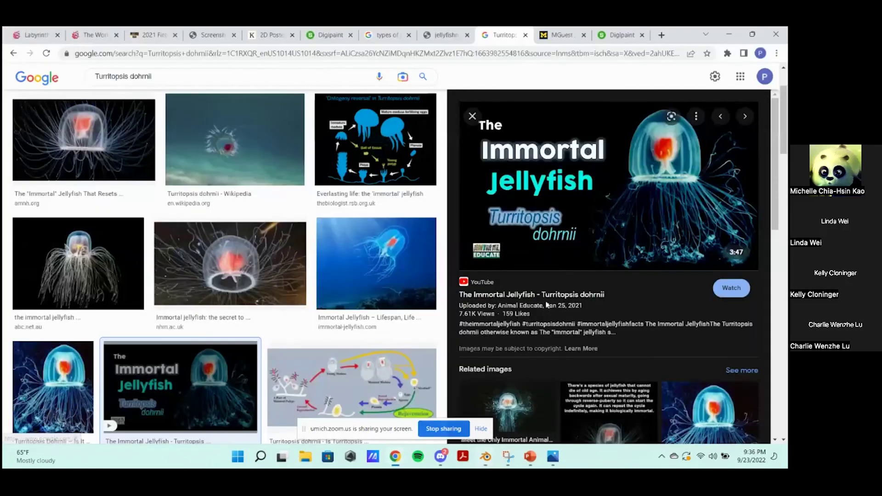
{"action": "left_click", "coordinate": [330, 53]}
{"action": "type", "text": "uic bvis instagram"}
{"action": "key", "text": "Return"}
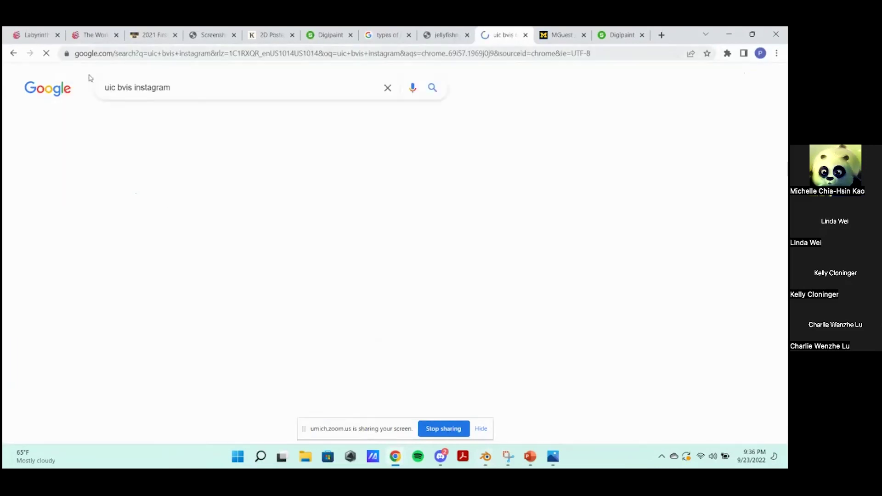
{"action": "left_click", "coordinate": [186, 182]}
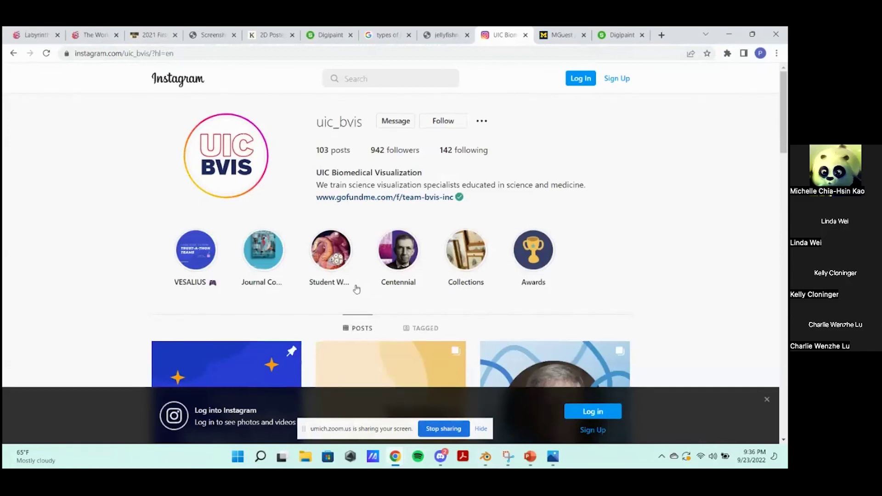
- Scroll through the uic_bvis post grid, then start a new browser tab
{"action": "scroll", "coordinate": [356, 289], "scroll_direction": "down", "scroll_amount": 5}
{"action": "scroll", "coordinate": [157, 216], "scroll_direction": "up", "scroll_amount": 4}
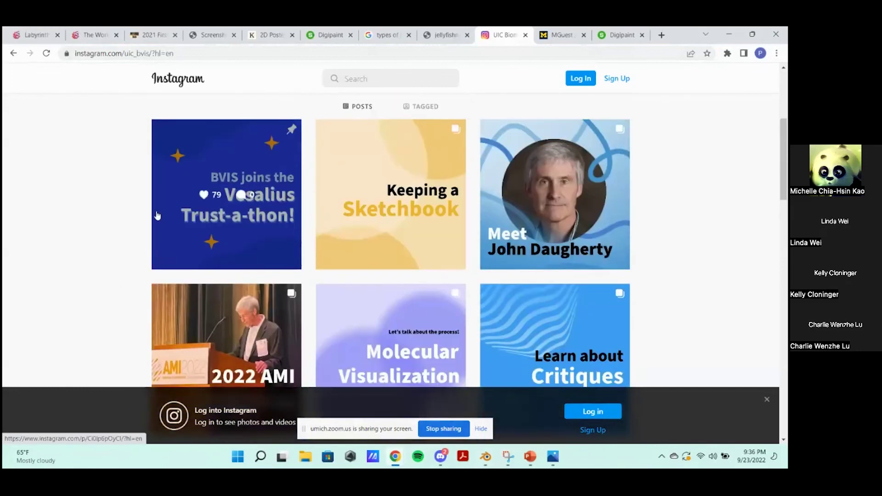
{"action": "scroll", "coordinate": [227, 276], "scroll_direction": "down", "scroll_amount": 2}
{"action": "scroll", "coordinate": [226, 262], "scroll_direction": "down", "scroll_amount": 2}
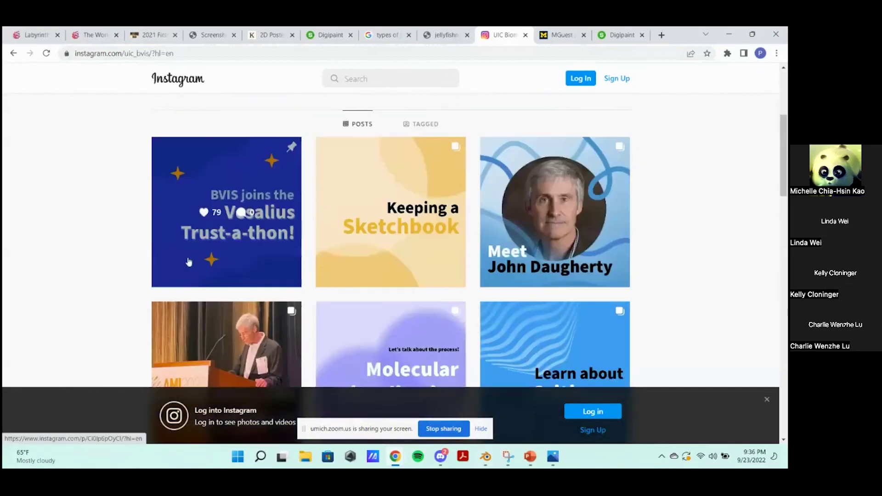
{"action": "scroll", "coordinate": [78, 276], "scroll_direction": "up", "scroll_amount": 1}
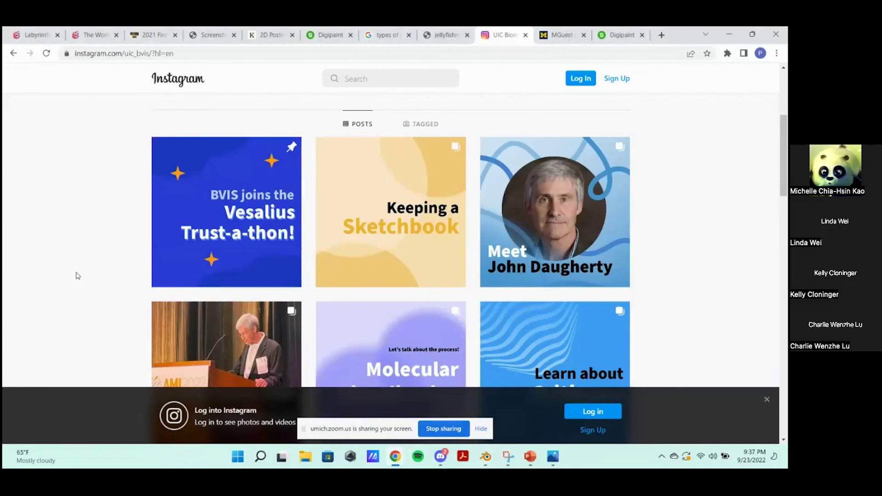
{"action": "scroll", "coordinate": [65, 303], "scroll_direction": "down", "scroll_amount": 12}
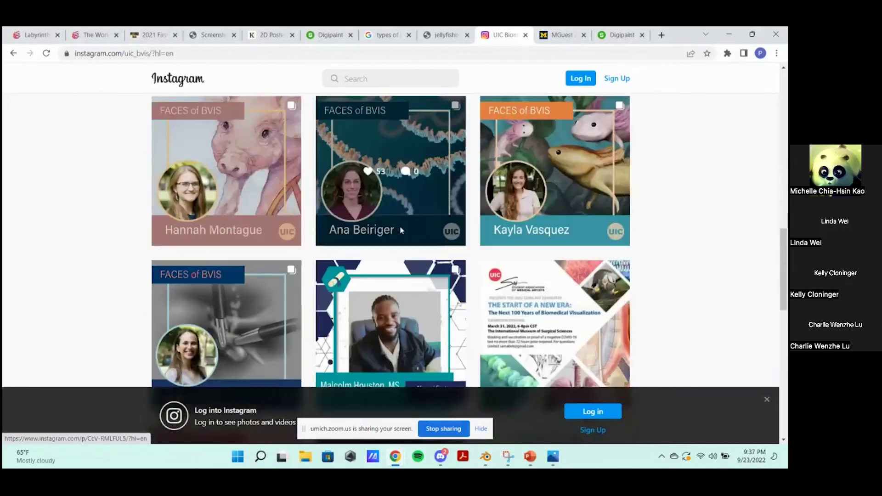
{"action": "scroll", "coordinate": [401, 229], "scroll_direction": "down", "scroll_amount": 1}
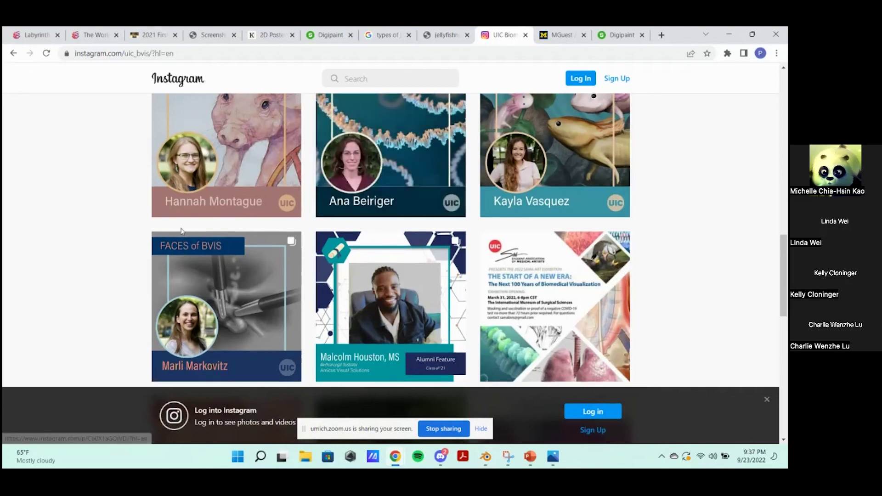
{"action": "scroll", "coordinate": [421, 157], "scroll_direction": "up", "scroll_amount": 10}
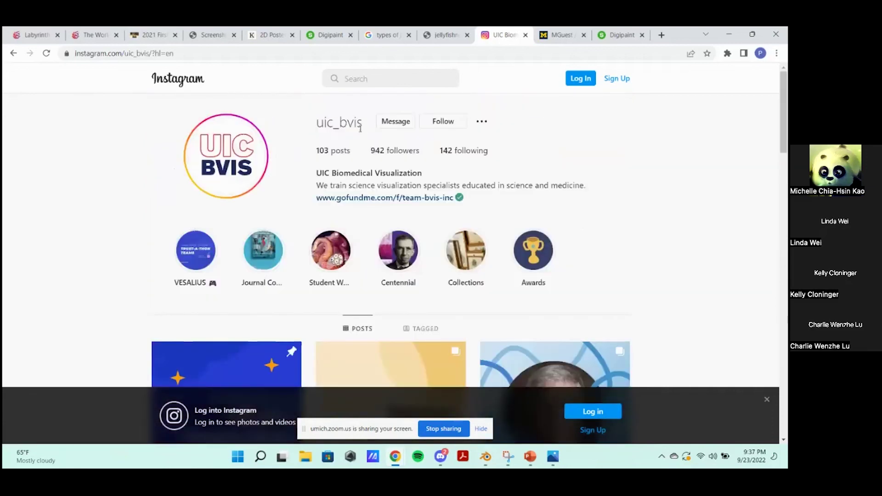
{"action": "left_click", "coordinate": [662, 35]}
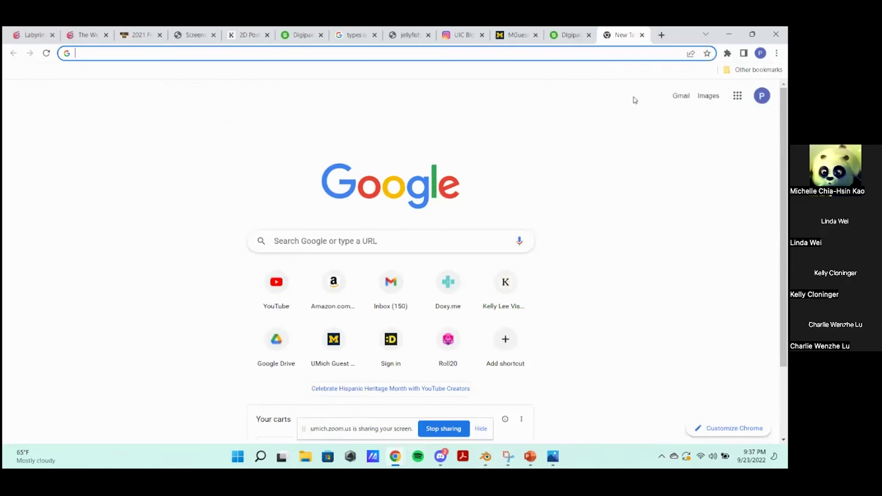
- In an Incognito window, search 'uic bvis twitter' and open the UIC BVIS Twitter profile
{"action": "key", "text": "ctrl+shift+n"}
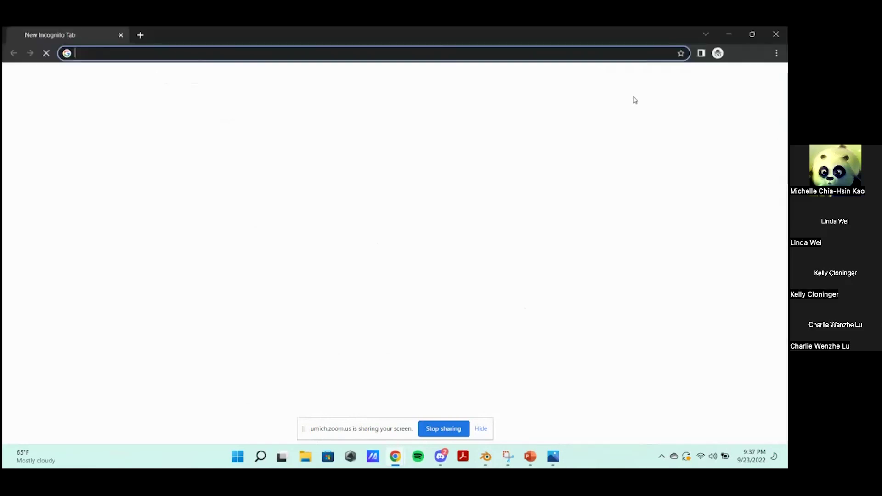
{"action": "type", "text": "uic bvis twitter"}
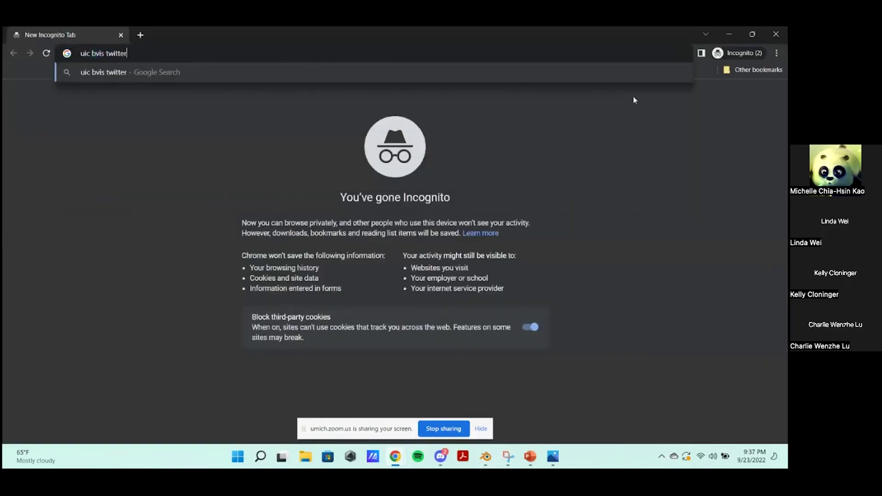
{"action": "key", "text": "Return"}
{"action": "left_click", "coordinate": [145, 177]}
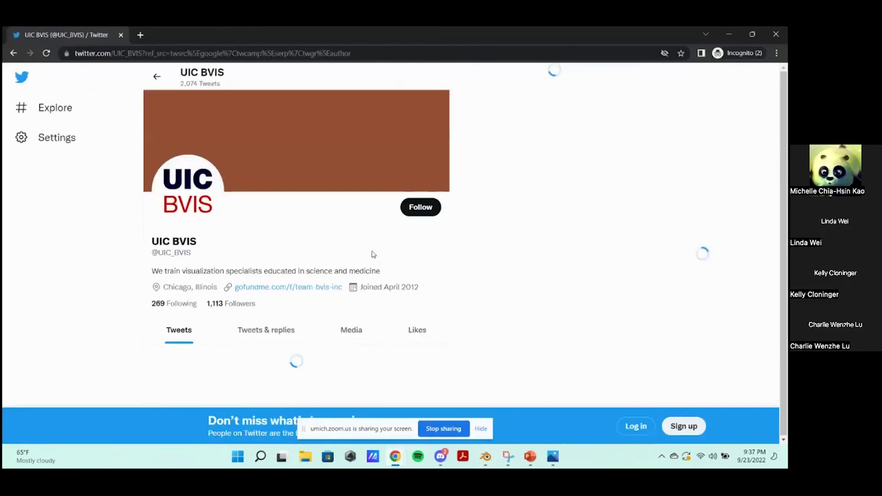
- Open the pinned Vesalius Trust tweet's team images and advance to slide 04
{"action": "scroll", "coordinate": [370, 252], "scroll_direction": "down", "scroll_amount": 3}
{"action": "scroll", "coordinate": [595, 225], "scroll_direction": "down", "scroll_amount": 6}
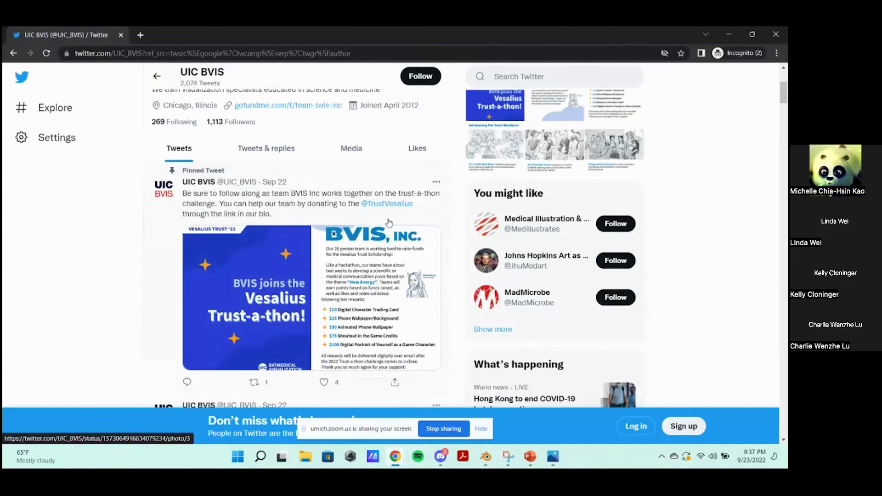
{"action": "left_click", "coordinate": [324, 238]}
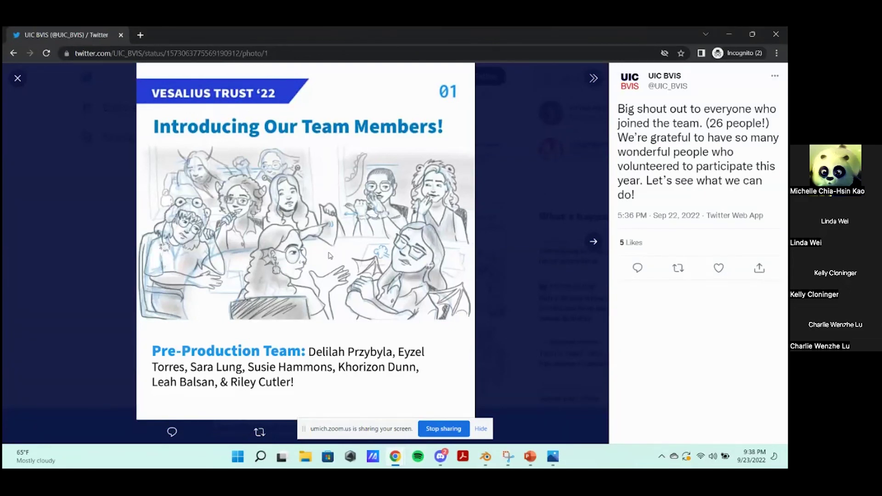
{"action": "key", "text": "Right"}
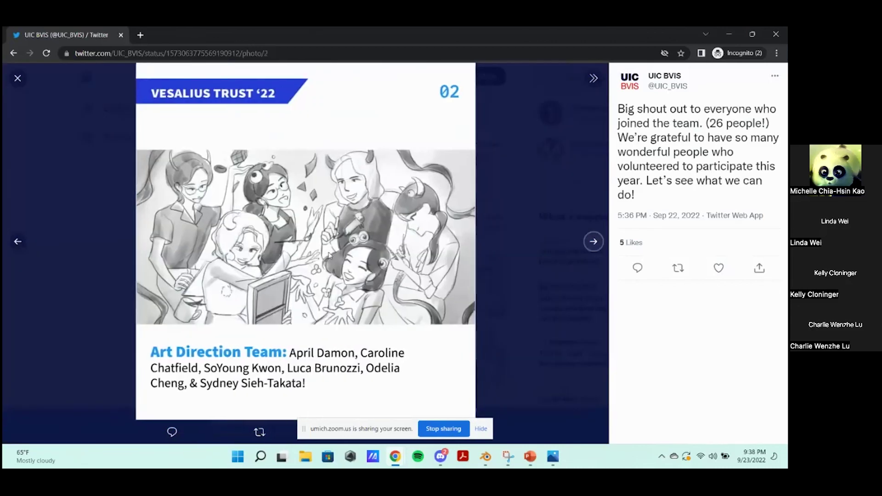
{"action": "key", "text": "Right"}
{"action": "key", "text": "Right"}
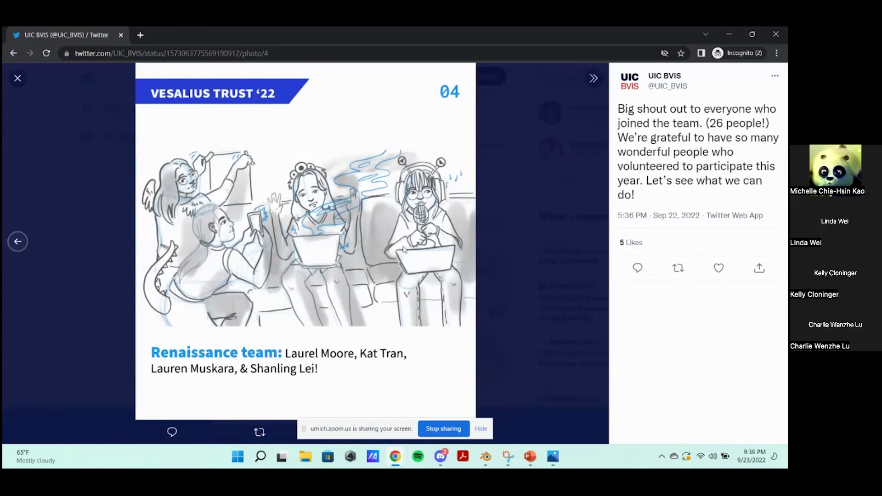
- View the Sep 12 tweet's ankle, skeleton and intestines illustrations full-size
{"action": "left_click", "coordinate": [507, 299]}
{"action": "scroll", "coordinate": [309, 263], "scroll_direction": "down", "scroll_amount": 5}
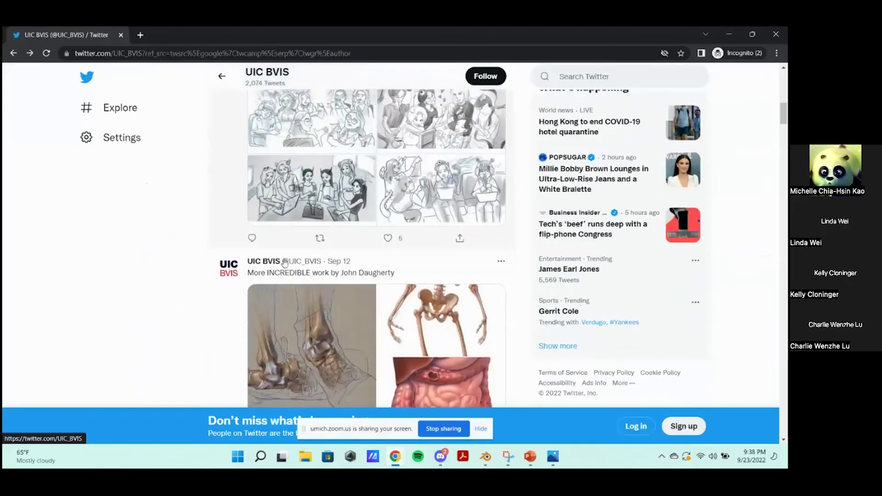
{"action": "left_click", "coordinate": [309, 264]}
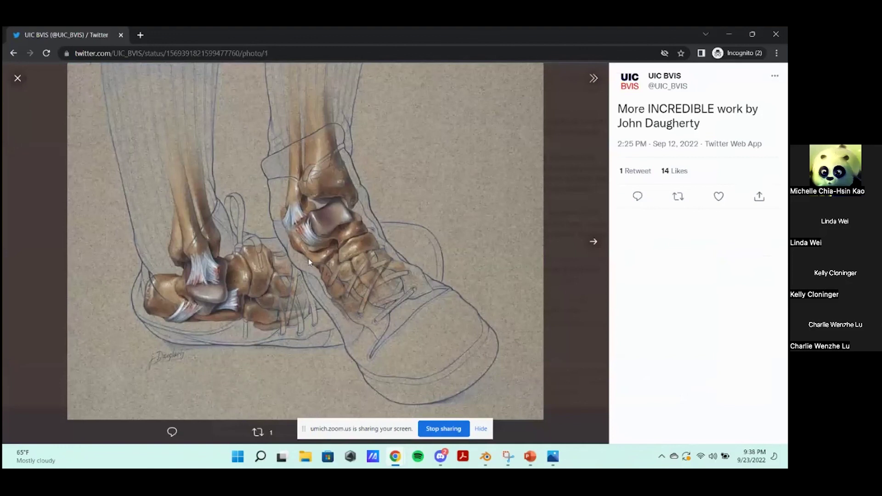
{"action": "key", "text": "Right"}
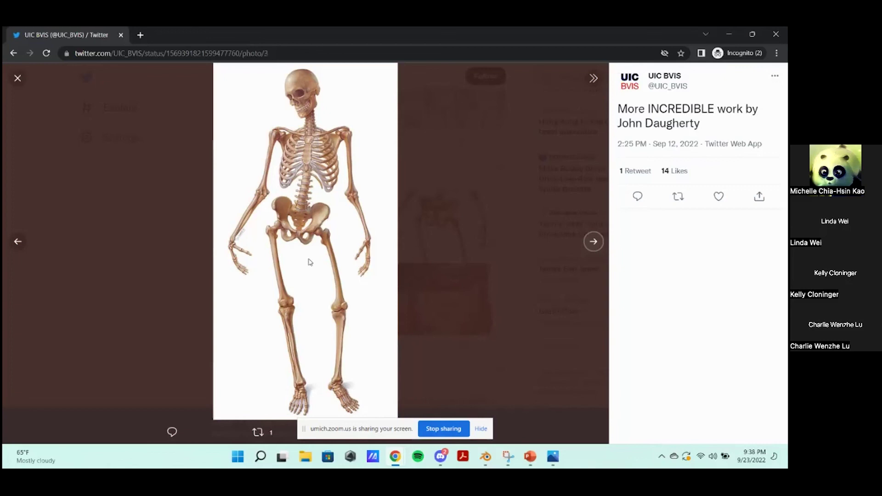
{"action": "key", "text": "Right"}
- Close the photo viewer and scroll further down the UIC BVIS timeline
{"action": "left_click", "coordinate": [509, 278]}
{"action": "scroll", "coordinate": [350, 236], "scroll_direction": "down", "scroll_amount": 4}
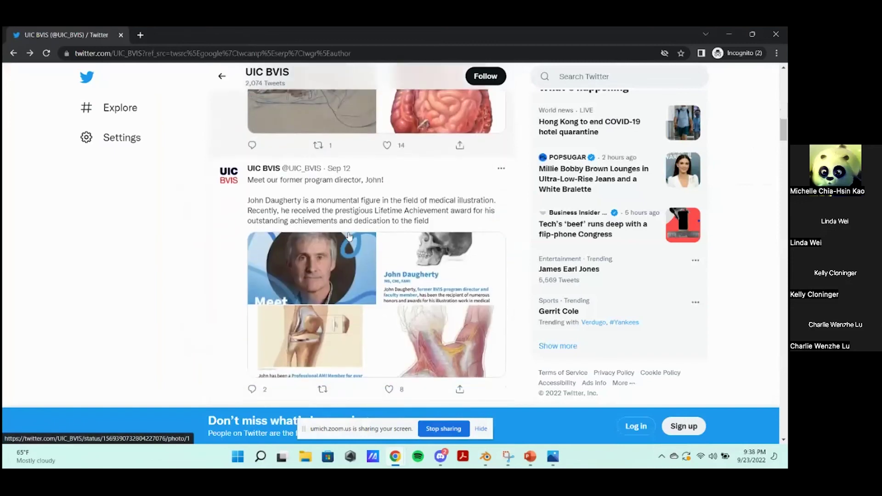
{"action": "scroll", "coordinate": [349, 237], "scroll_direction": "down", "scroll_amount": 9}
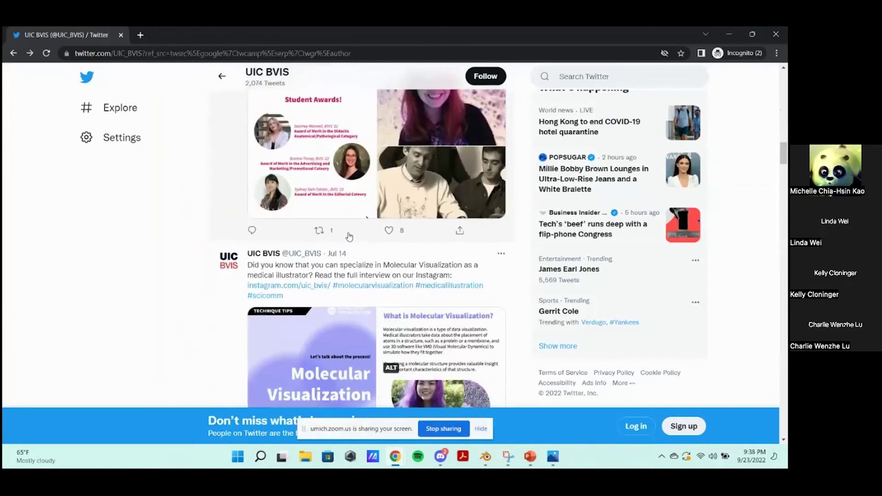
{"action": "scroll", "coordinate": [349, 236], "scroll_direction": "down", "scroll_amount": 7}
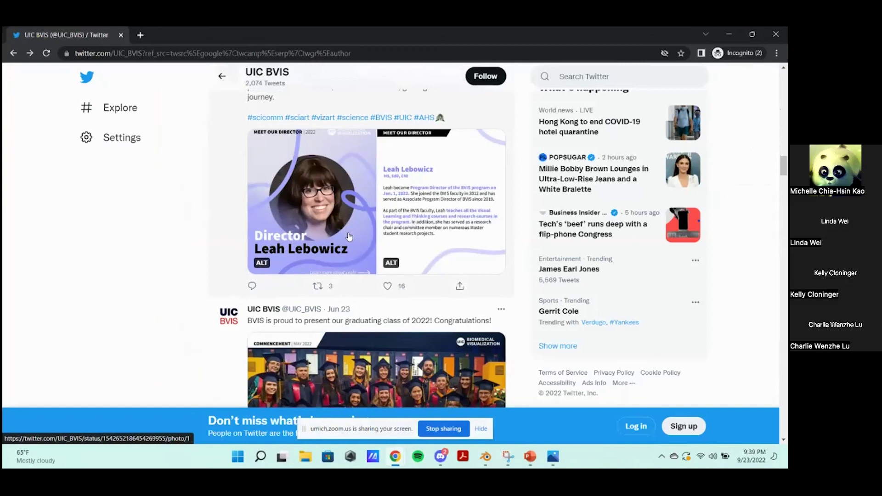
- Bring up Digipaint.pptx in PowerPoint and go back to slide 14, 'Get in Touch'
{"action": "key", "text": "alt+Tab"}
{"action": "key", "text": "Tab"}
{"action": "key", "text": "Tab"}
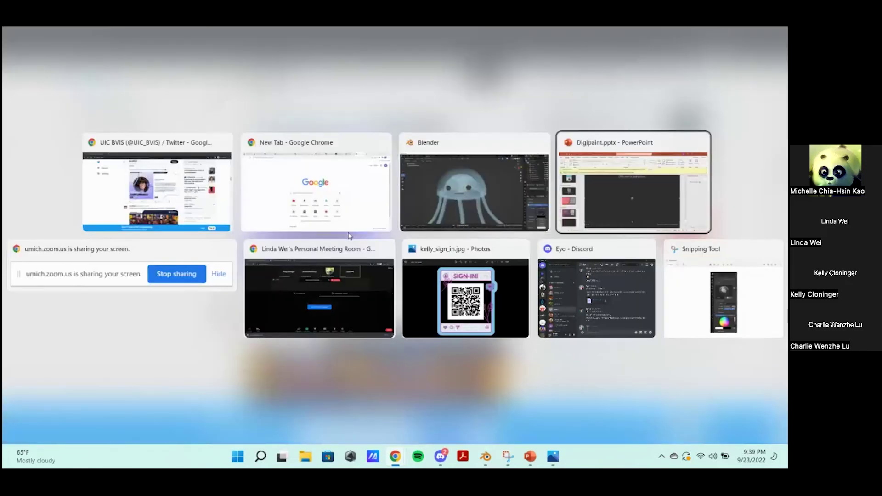
{"action": "key", "text": "Page_Up"}
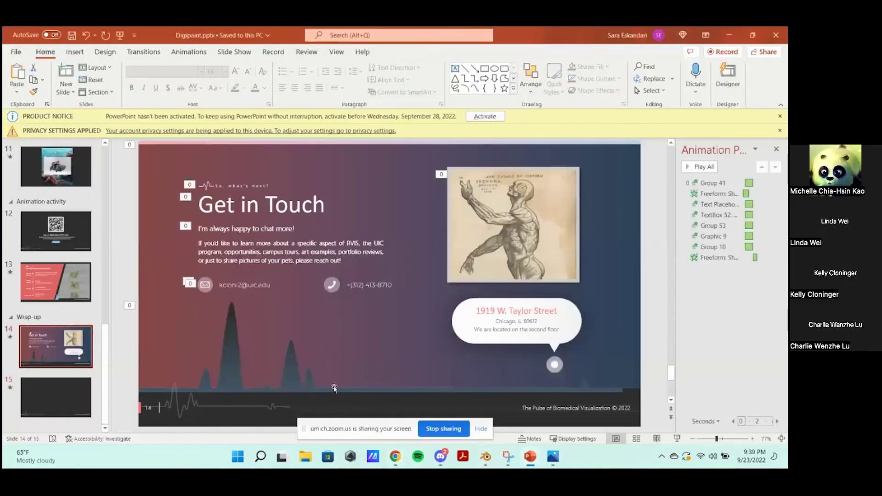
{"action": "mouse_move", "coordinate": [483, 464]}
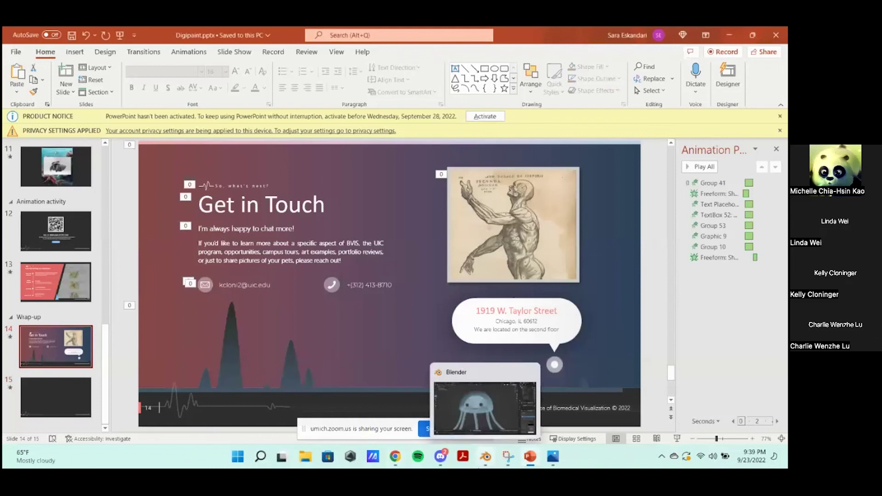